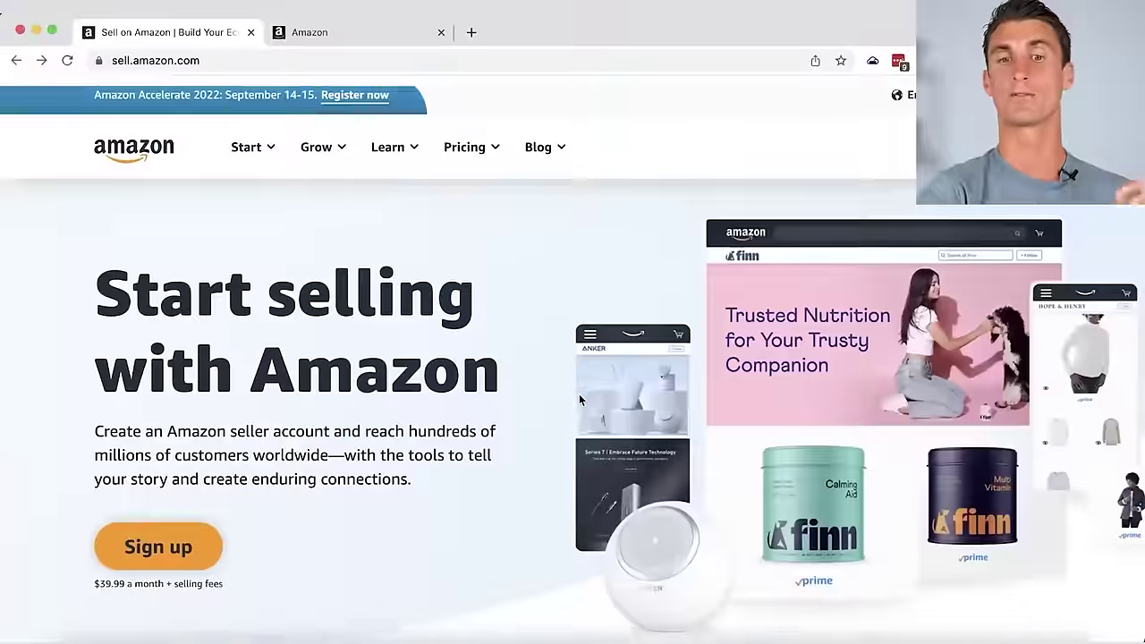
- Start the Amazon seller sign-up and open the form for creating a new Amazon account
{"action": "left_click", "coordinate": [322, 34]}
{"action": "scroll", "coordinate": [480, 410], "scroll_direction": "down", "scroll_amount": 10}
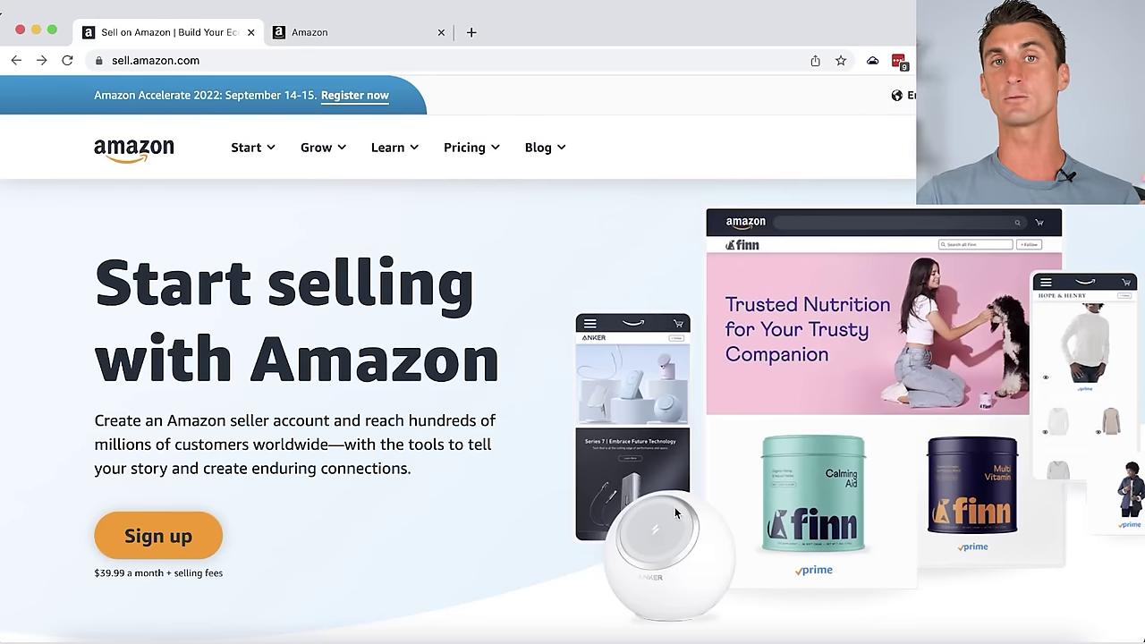
{"action": "left_click", "coordinate": [184, 535]}
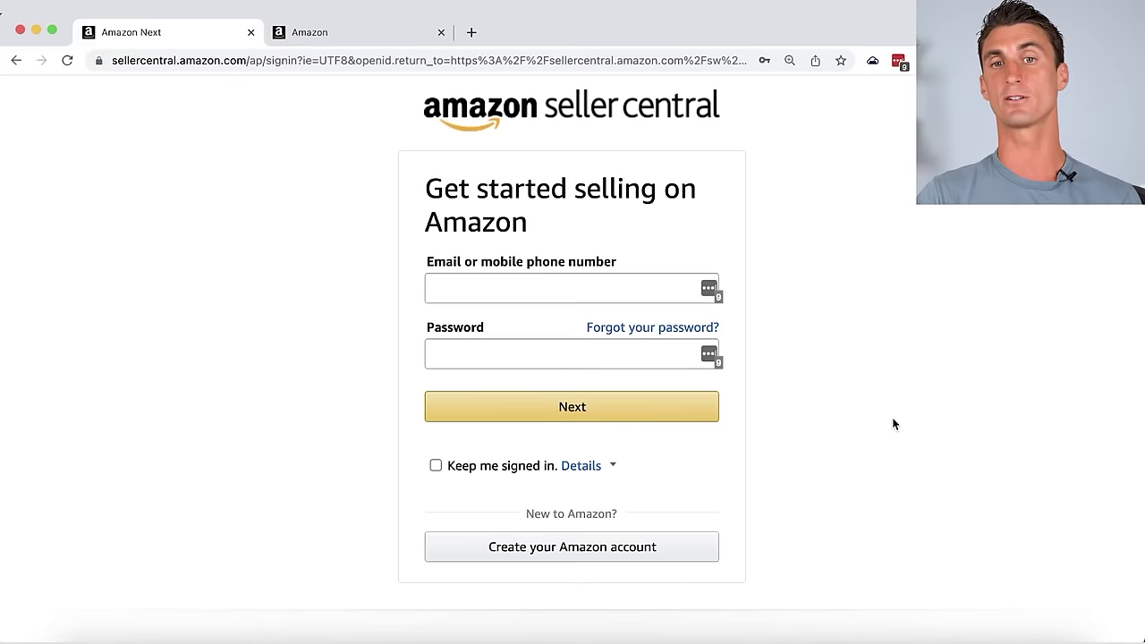
{"action": "left_click", "coordinate": [609, 546]}
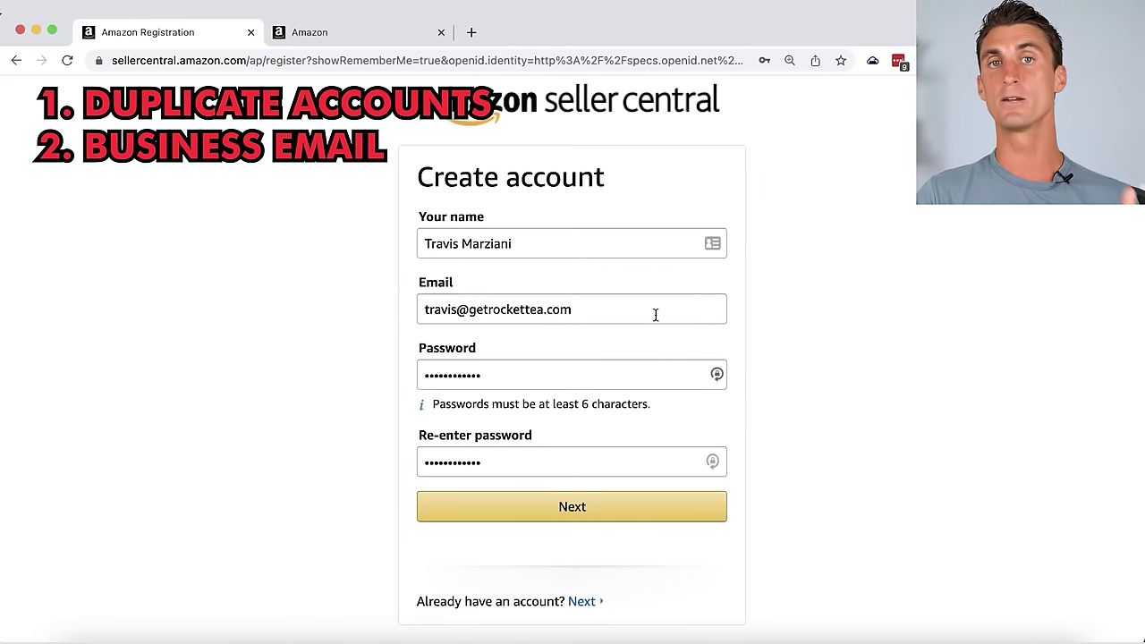
- Check the business e-mail domain in the account registration form and submit the form
{"action": "left_click_drag", "start_coordinate": [617, 314], "coordinate": [463, 307]}
{"action": "scroll", "coordinate": [463, 307], "scroll_direction": "up", "scroll_amount": 1}
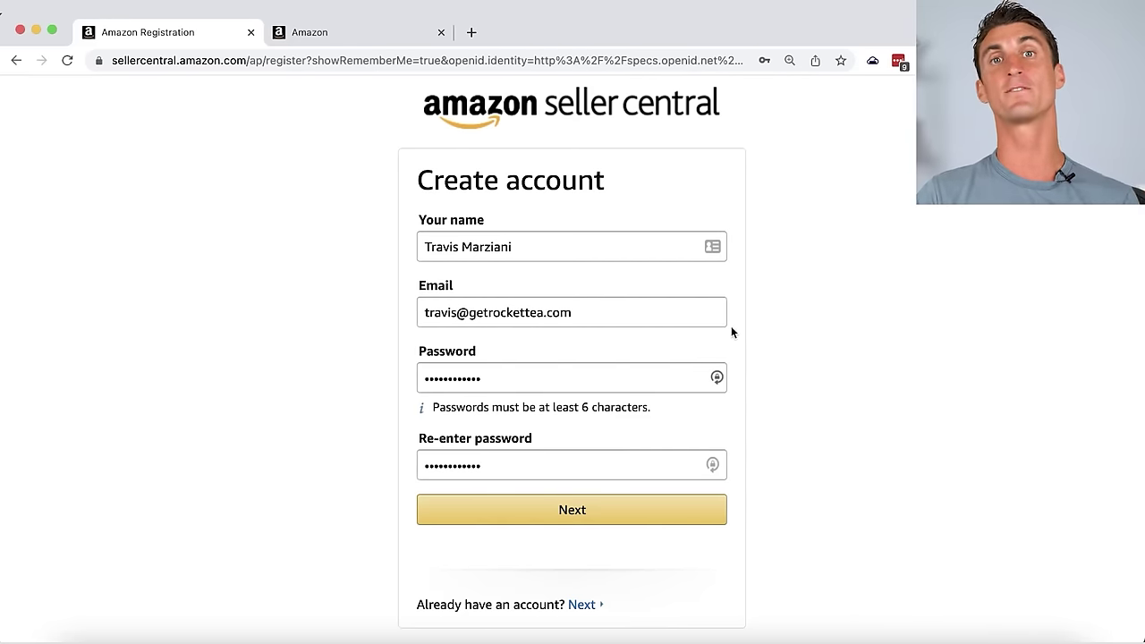
{"action": "left_click_drag", "start_coordinate": [627, 319], "coordinate": [472, 316]}
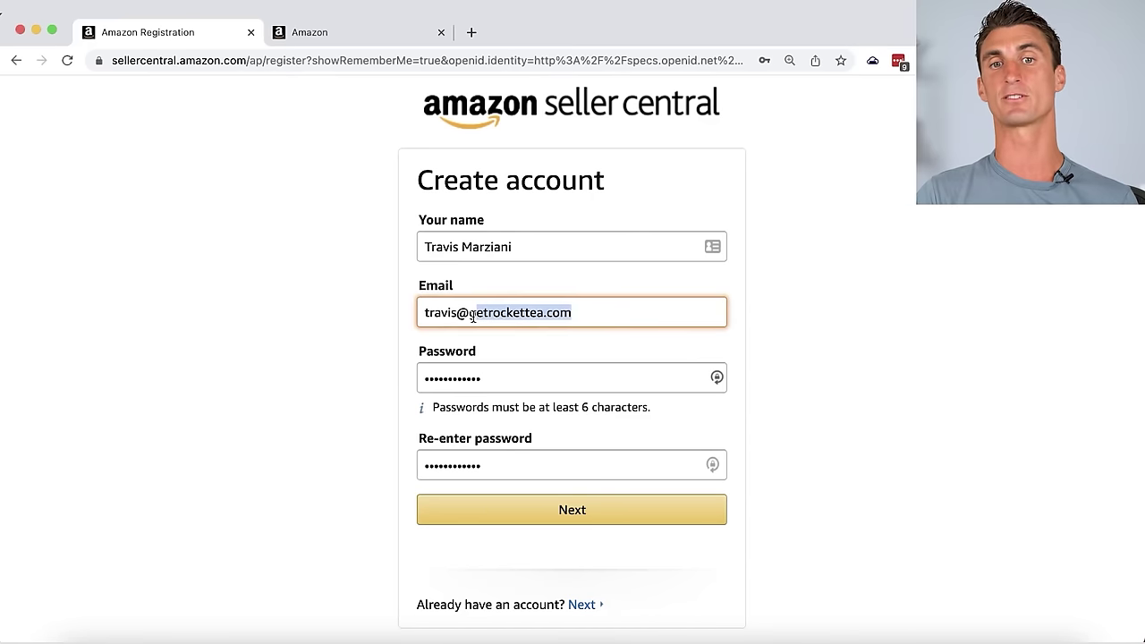
{"action": "left_click", "coordinate": [796, 331]}
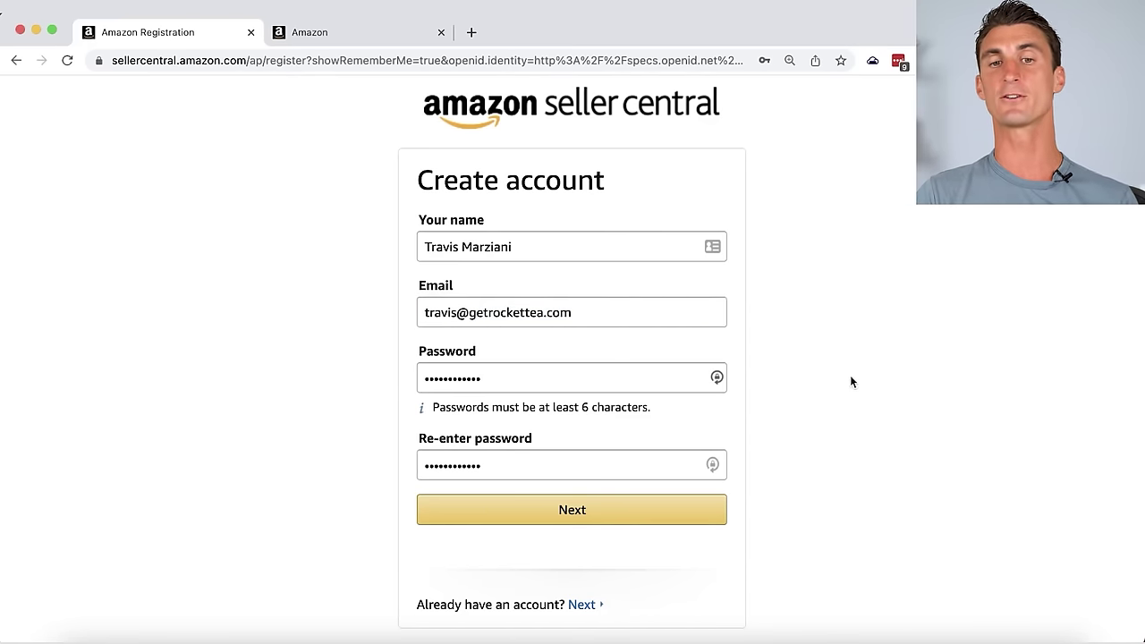
{"action": "left_click", "coordinate": [520, 500]}
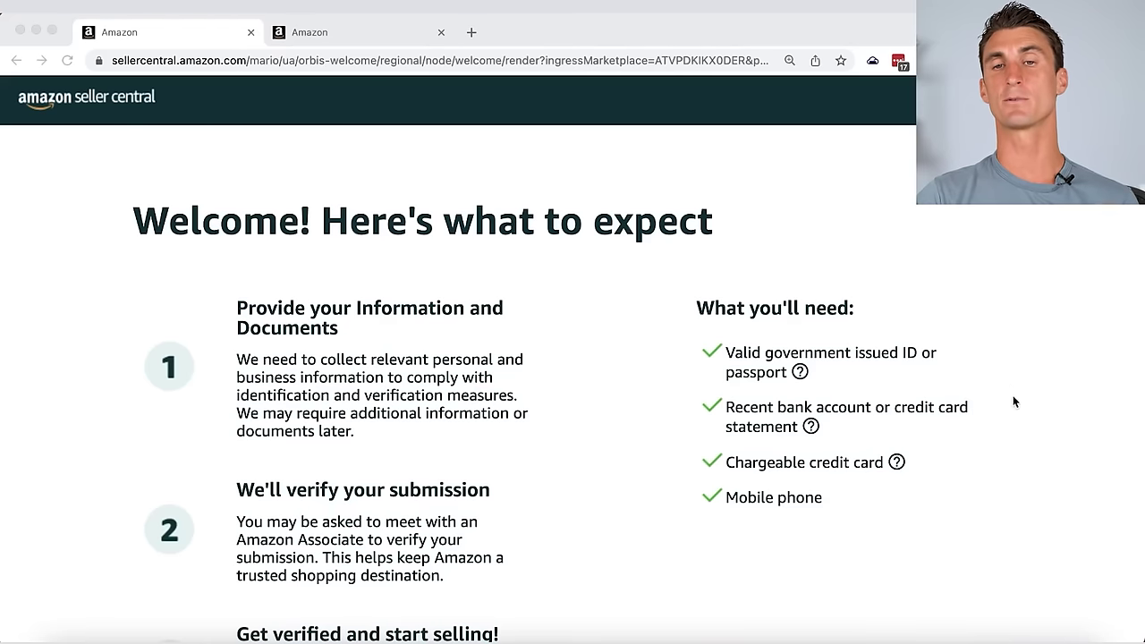
- Review the required documents and the three registration stages on the welcome page, and begin the registration
{"action": "scroll", "coordinate": [980, 410], "scroll_direction": "down", "scroll_amount": 1}
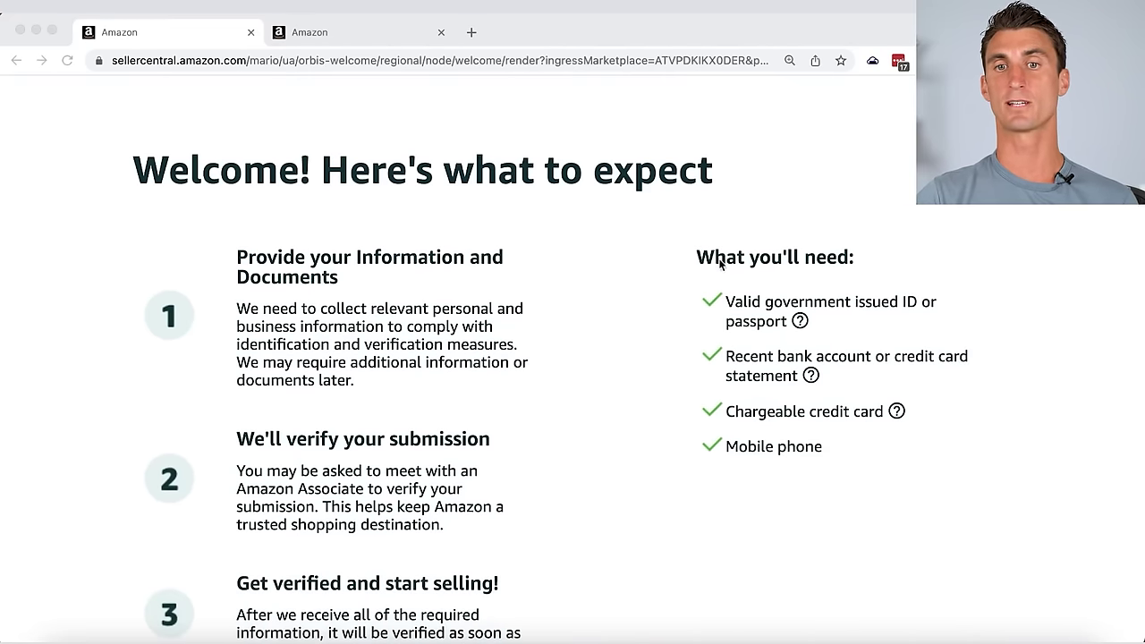
{"action": "scroll", "coordinate": [742, 317], "scroll_direction": "down", "scroll_amount": 5}
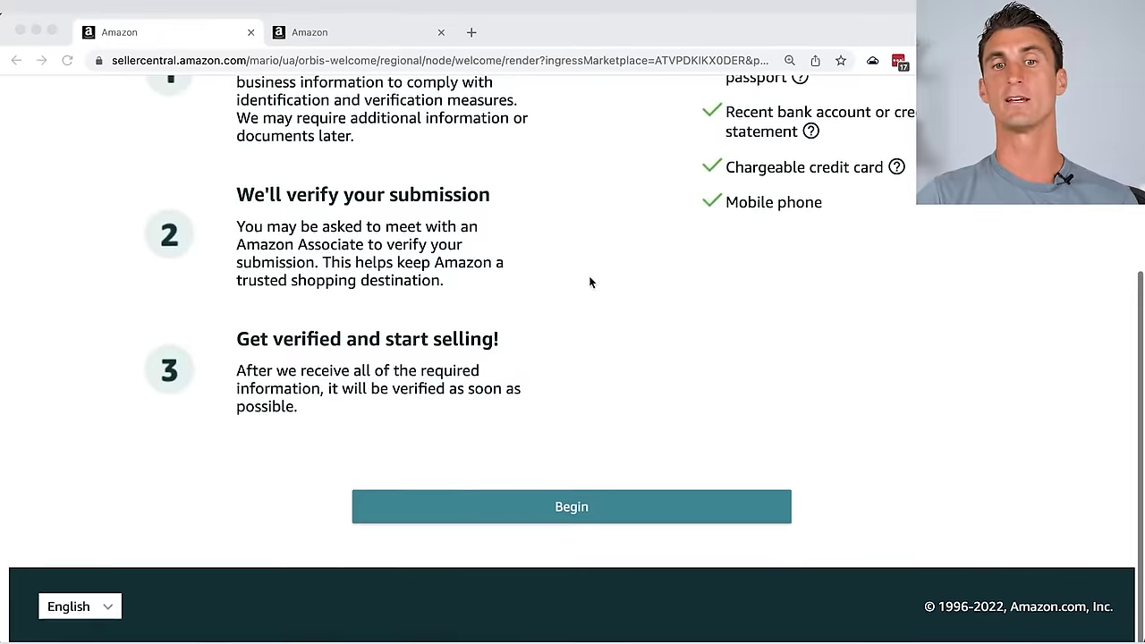
{"action": "left_click", "coordinate": [596, 506]}
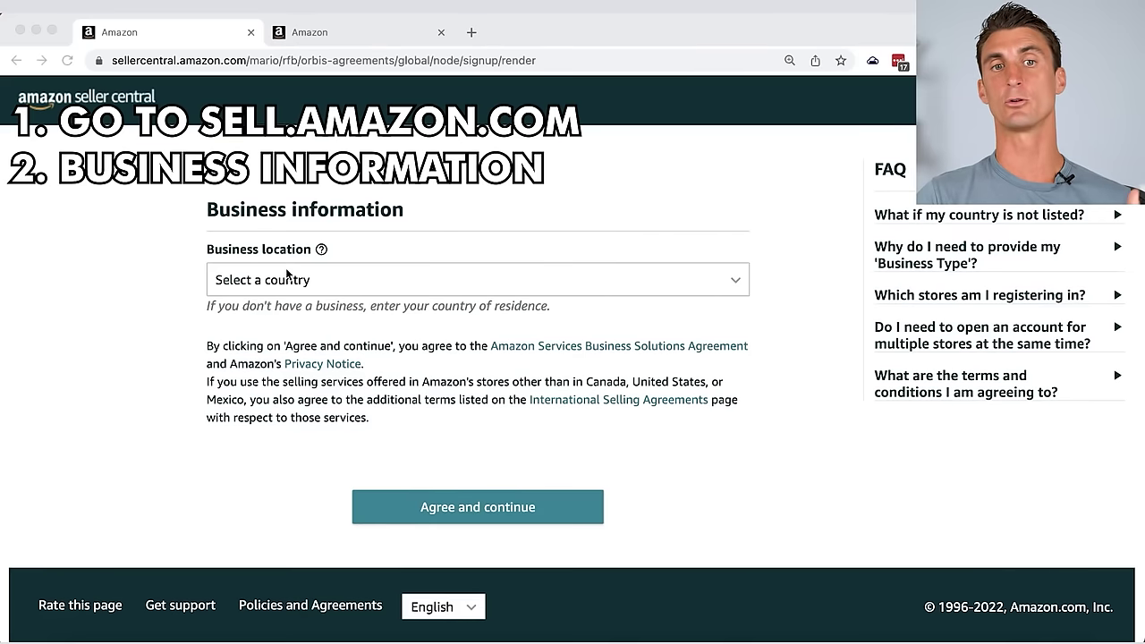
- Set the business location to United States
{"action": "left_click", "coordinate": [353, 283]}
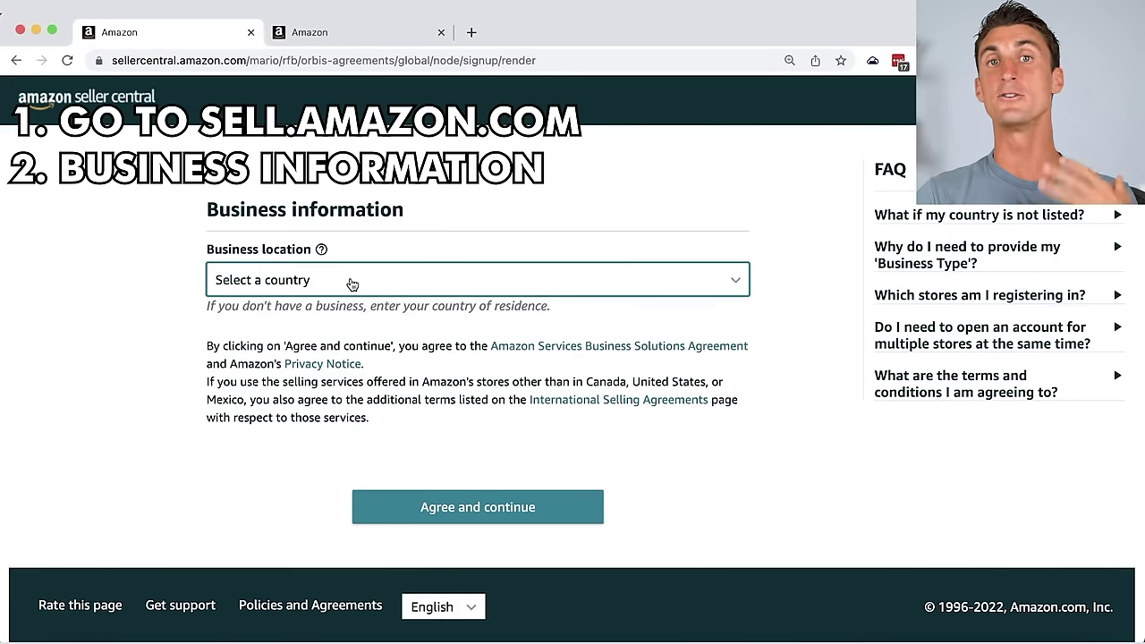
{"action": "left_click", "coordinate": [353, 284]}
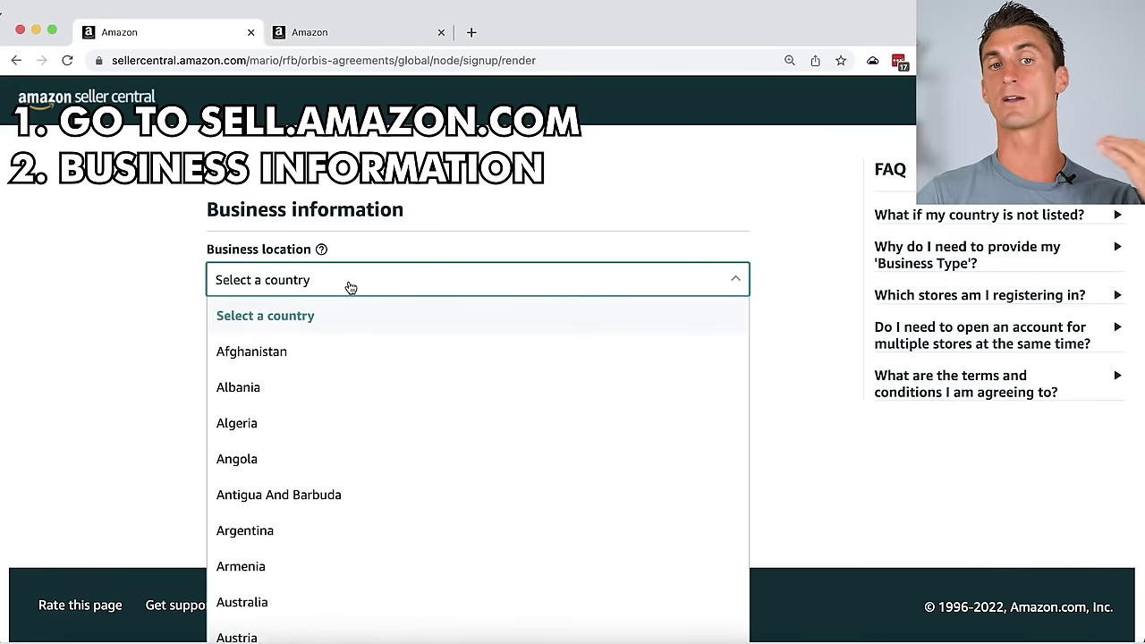
{"action": "scroll", "coordinate": [338, 336], "scroll_direction": "down", "scroll_amount": 15}
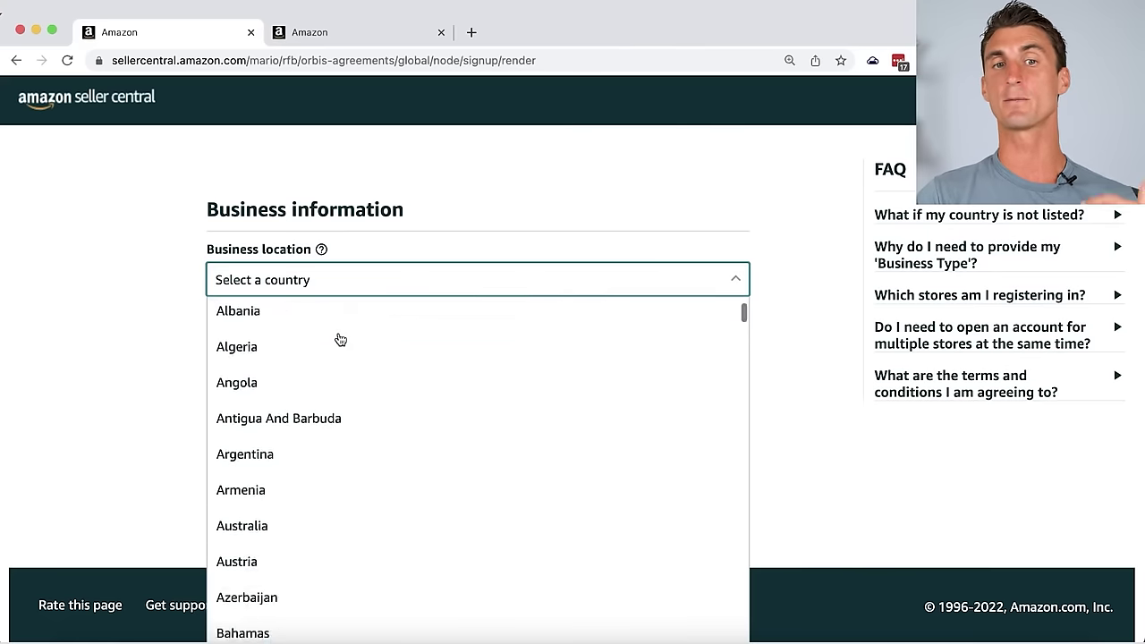
{"action": "left_click_drag", "start_coordinate": [742, 374], "coordinate": [755, 617]}
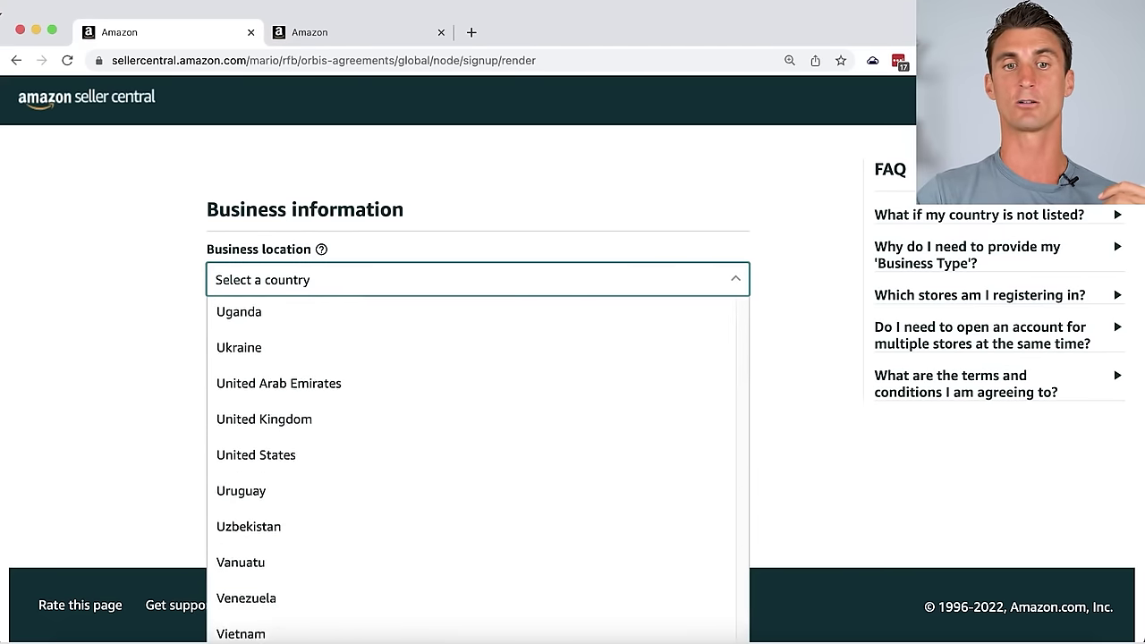
{"action": "scroll", "coordinate": [504, 554], "scroll_direction": "down", "scroll_amount": 1}
{"action": "left_click", "coordinate": [457, 479]}
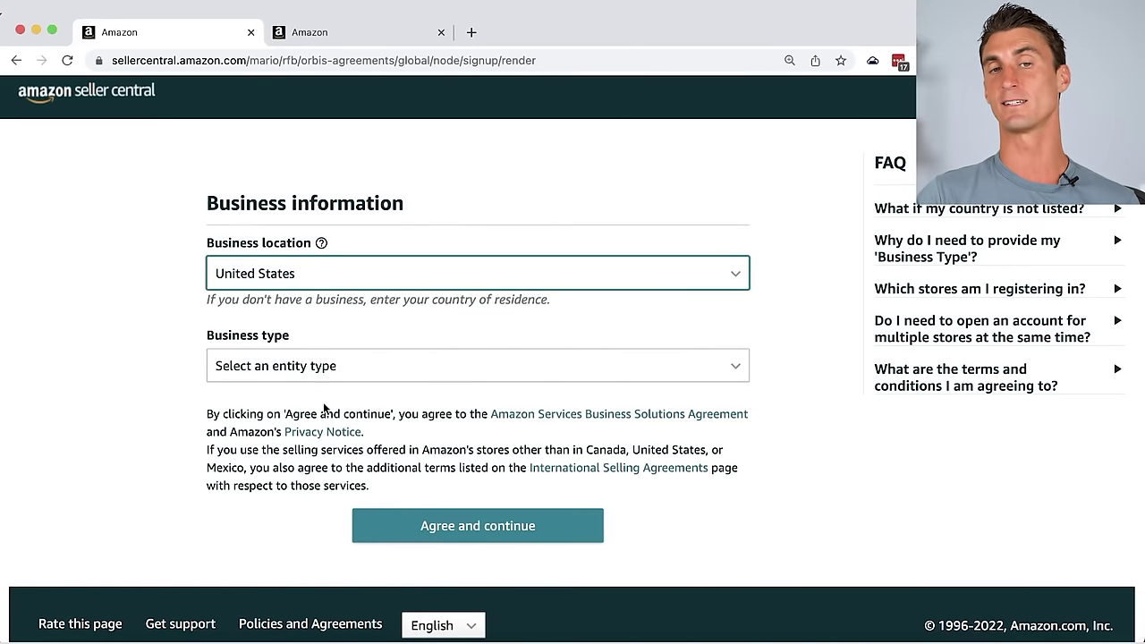
- Review the advantages of forming a Wyoming LLC and set the business type to Privately-owned business
{"action": "left_click", "coordinate": [659, 362]}
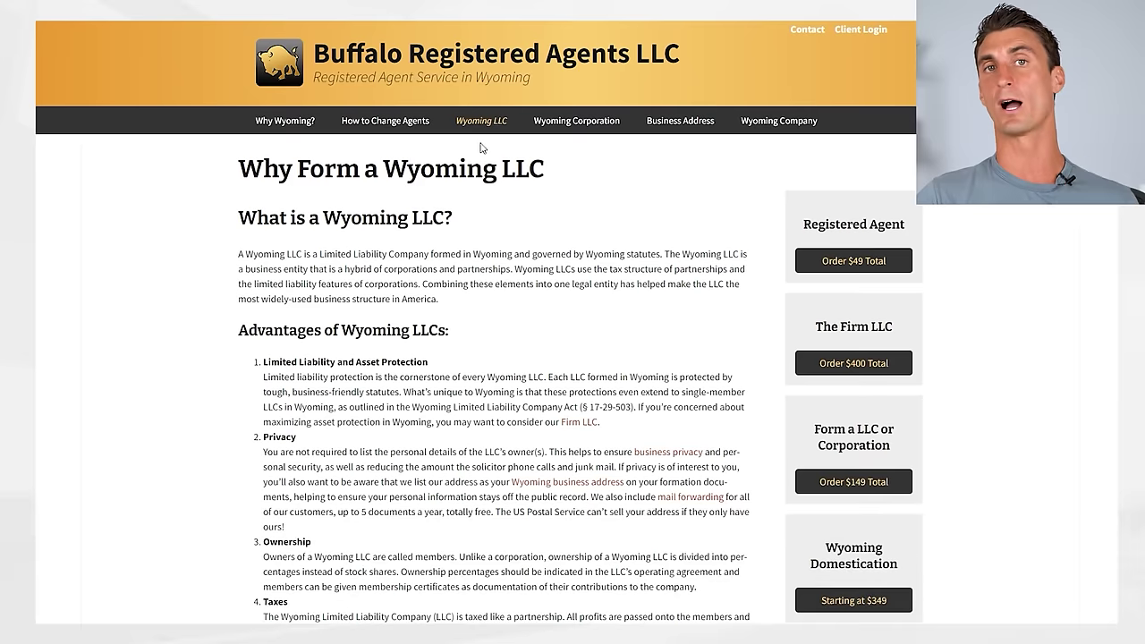
{"action": "scroll", "coordinate": [519, 194], "scroll_direction": "down", "scroll_amount": 3}
{"action": "scroll", "coordinate": [519, 193], "scroll_direction": "down", "scroll_amount": 2}
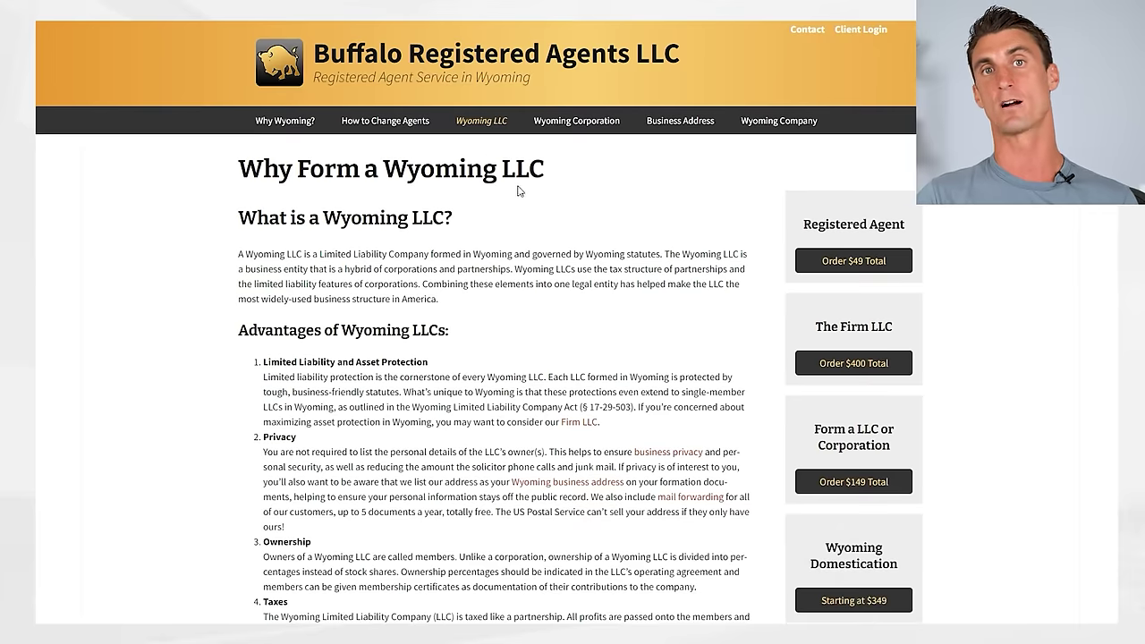
{"action": "scroll", "coordinate": [516, 188], "scroll_direction": "down", "scroll_amount": 1}
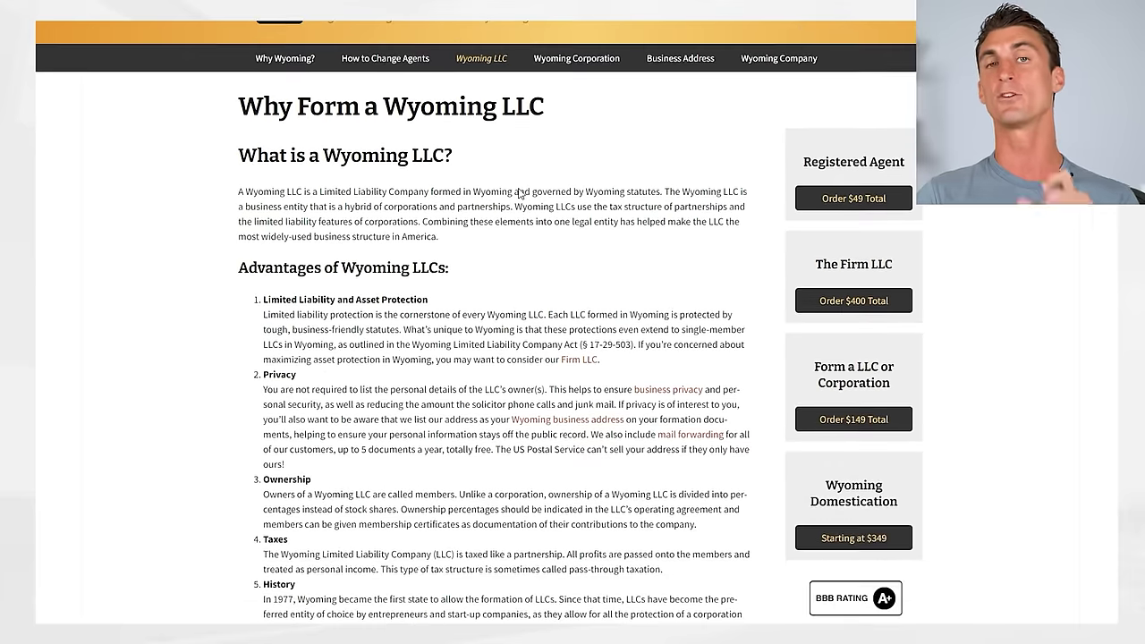
{"action": "scroll", "coordinate": [519, 193], "scroll_direction": "down", "scroll_amount": 1}
{"action": "scroll", "coordinate": [521, 194], "scroll_direction": "down", "scroll_amount": 2}
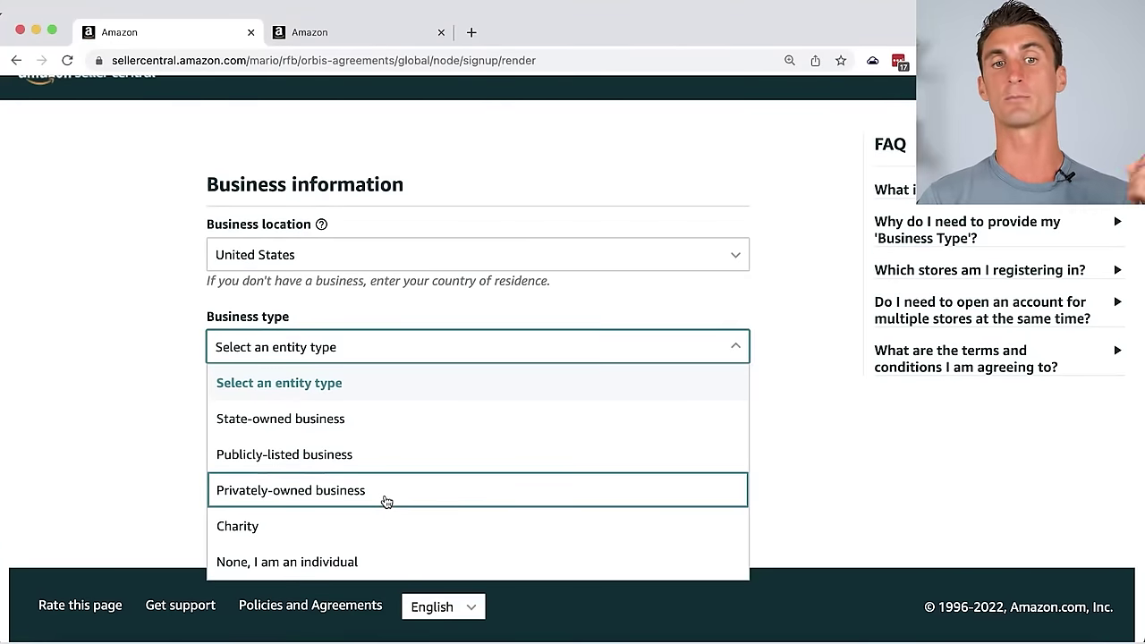
{"action": "left_click", "coordinate": [385, 499]}
- Enter "Rocket Tea, LLC" as the business name registered with the state or federal government
{"action": "scroll", "coordinate": [517, 497], "scroll_direction": "down", "scroll_amount": 1}
{"action": "key", "text": "Tab"}
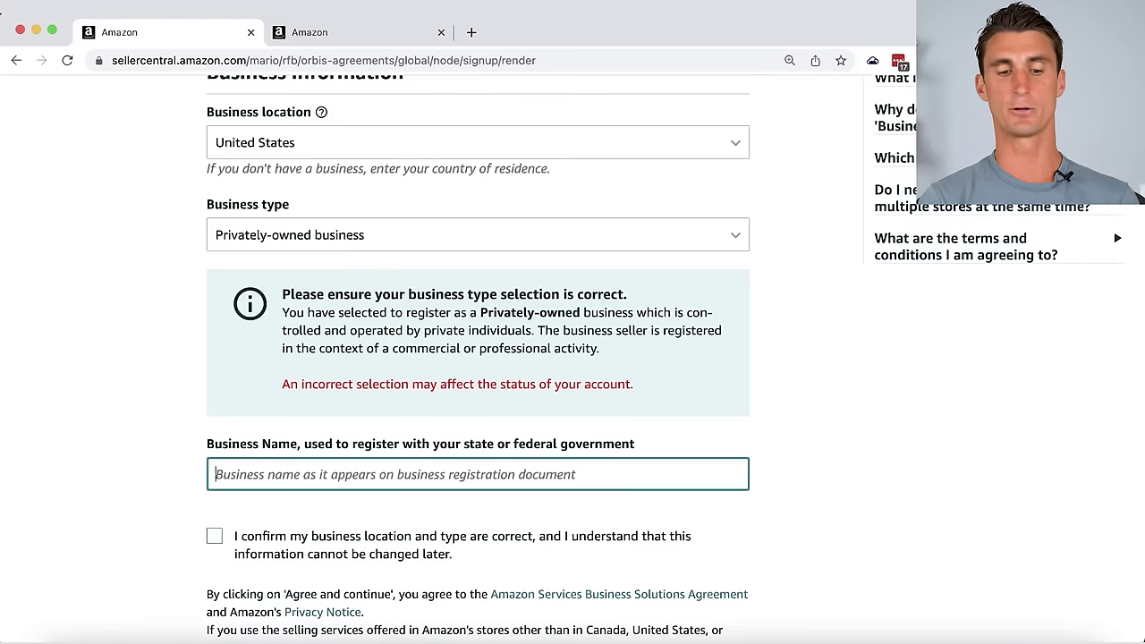
{"action": "type", "text": "Rocket Tea, LLC"}
- Confirm that the business location and type are correct, and accept the seller agreements to continue
{"action": "left_click", "coordinate": [309, 540]}
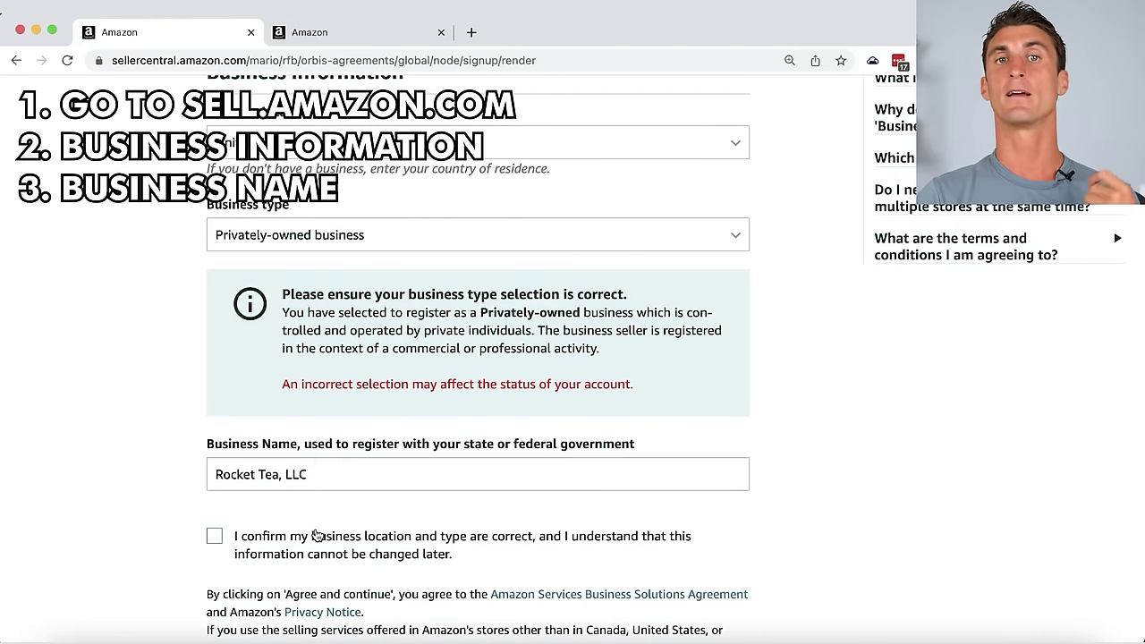
{"action": "left_click", "coordinate": [215, 536]}
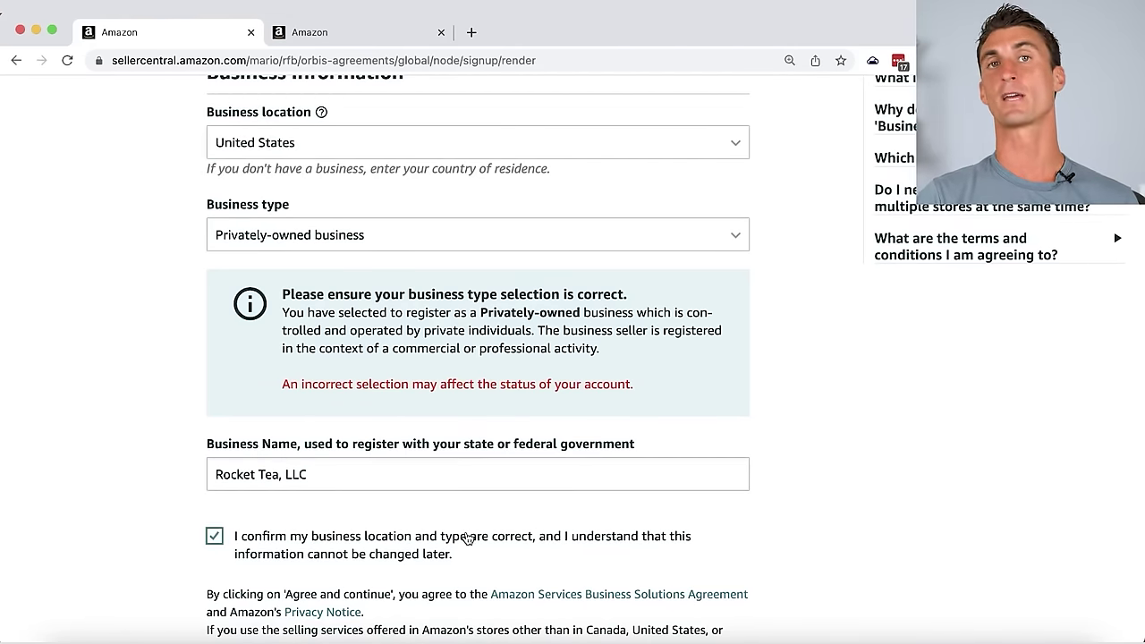
{"action": "scroll", "coordinate": [456, 539], "scroll_direction": "down", "scroll_amount": 3}
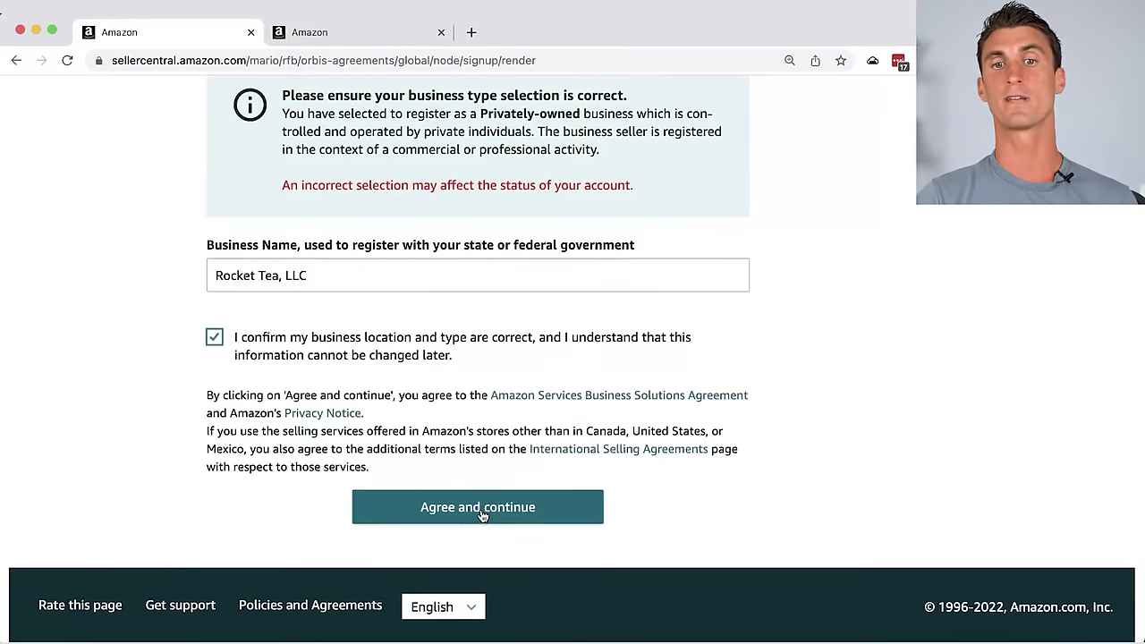
{"action": "left_click", "coordinate": [482, 516]}
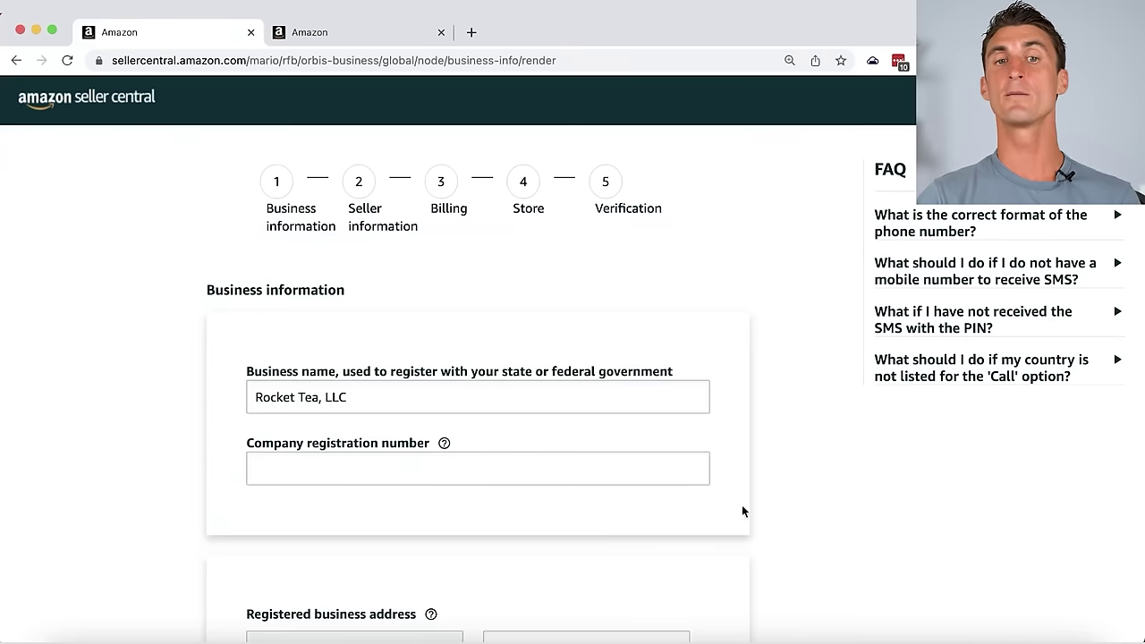
- Enter the company registration number and go through the registered address and phone verification fields of the business information form
{"action": "left_click", "coordinate": [425, 479]}
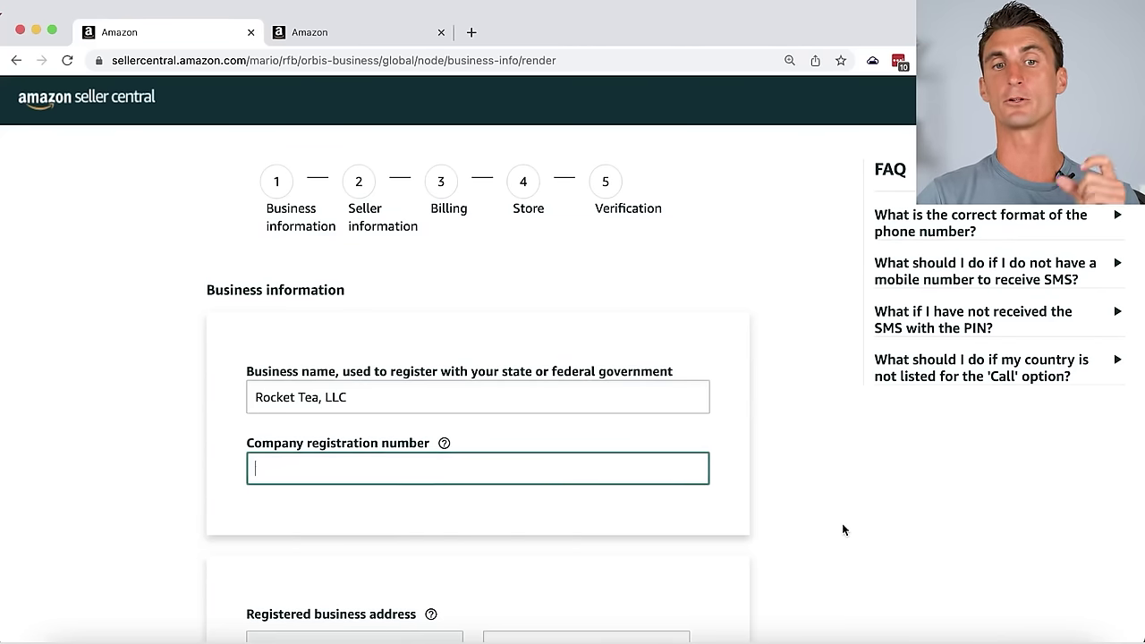
{"action": "key", "text": "super+v"}
{"action": "scroll", "coordinate": [668, 532], "scroll_direction": "down", "scroll_amount": 5}
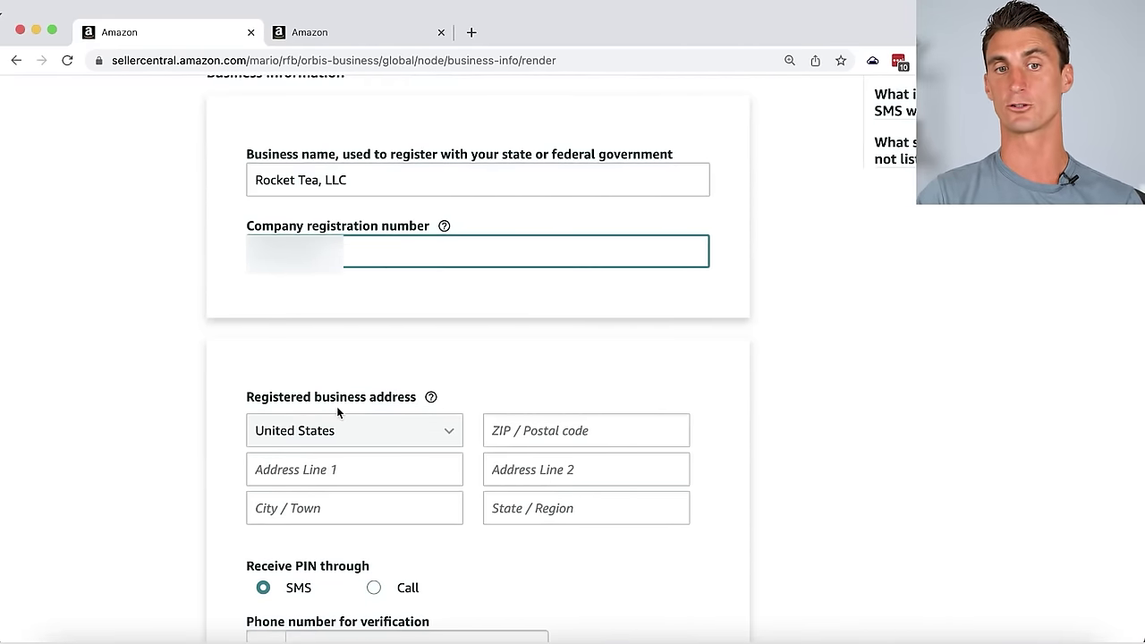
{"action": "scroll", "coordinate": [337, 410], "scroll_direction": "down", "scroll_amount": 2}
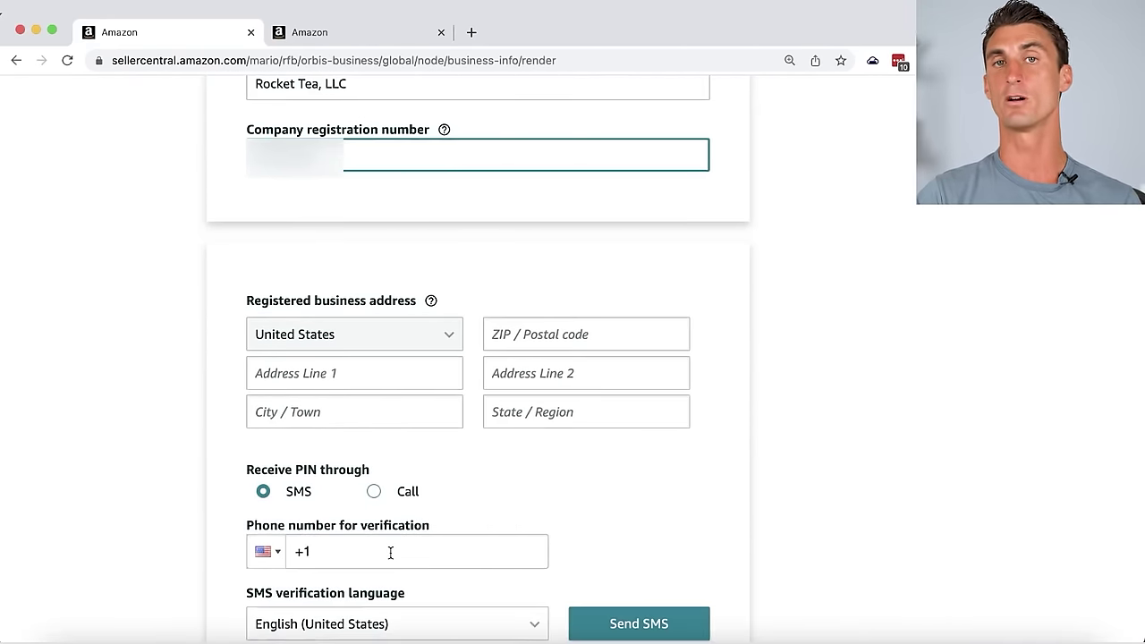
{"action": "scroll", "coordinate": [390, 553], "scroll_direction": "down", "scroll_amount": 3}
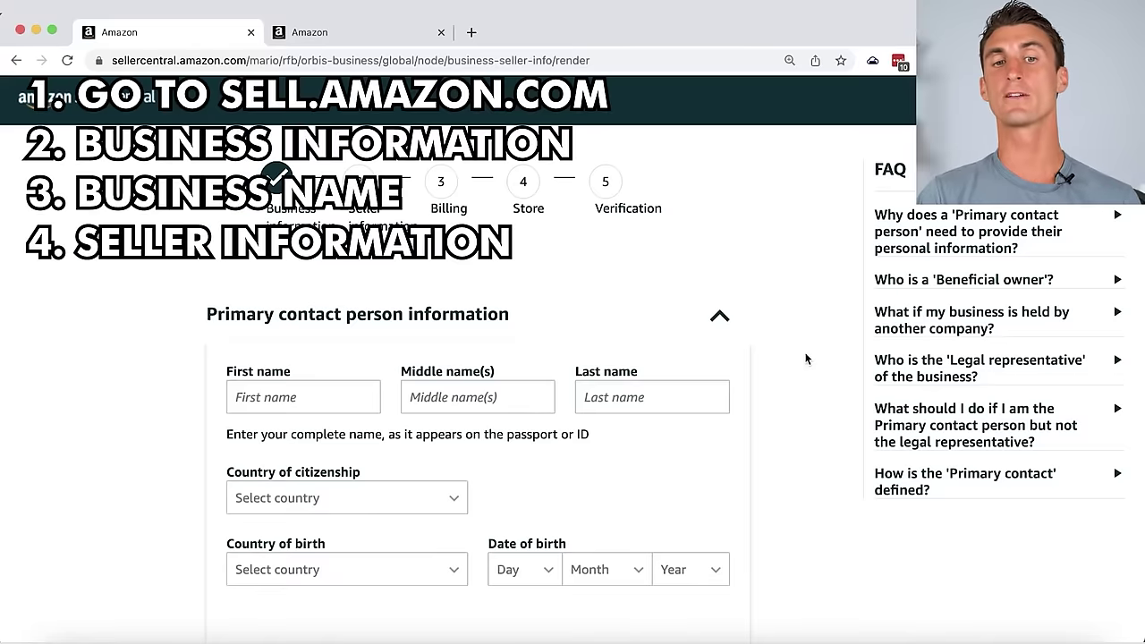
- Fill in the primary contact's name, date of birth and United States as citizenship and birth country, and open the identity proof choices
{"action": "left_click", "coordinate": [327, 402]}
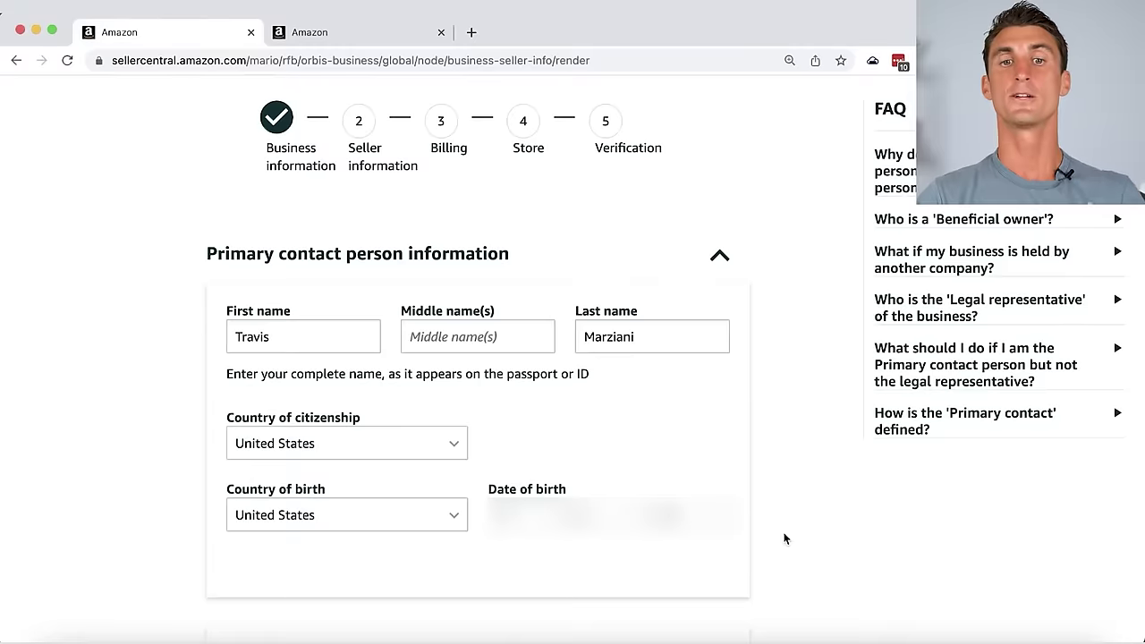
{"action": "scroll", "coordinate": [784, 539], "scroll_direction": "down", "scroll_amount": 5}
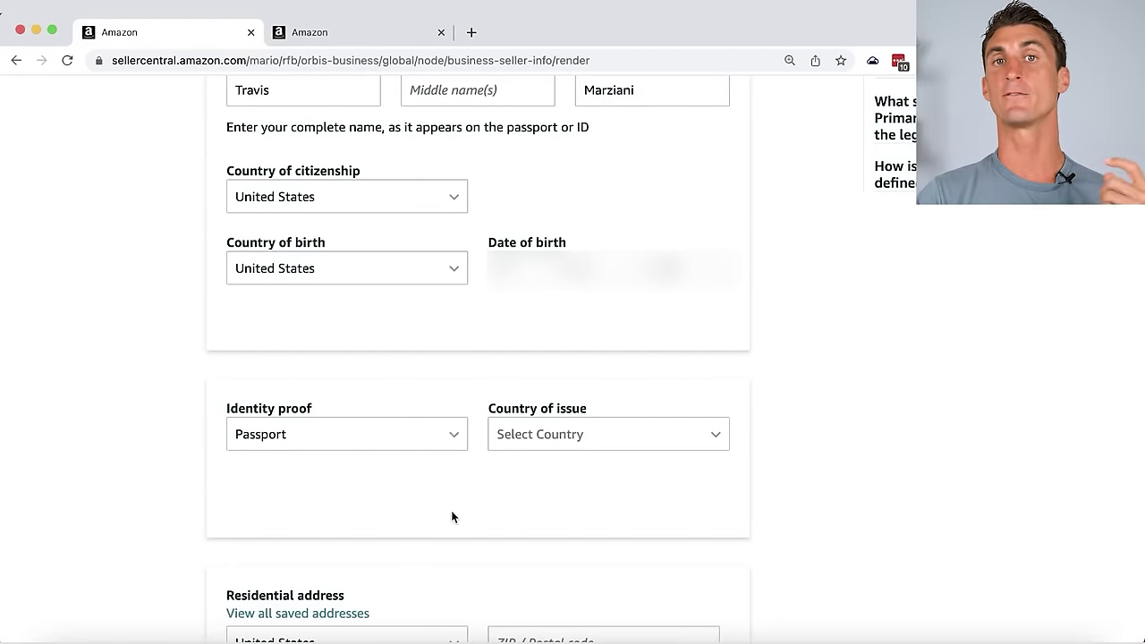
{"action": "left_click", "coordinate": [359, 449]}
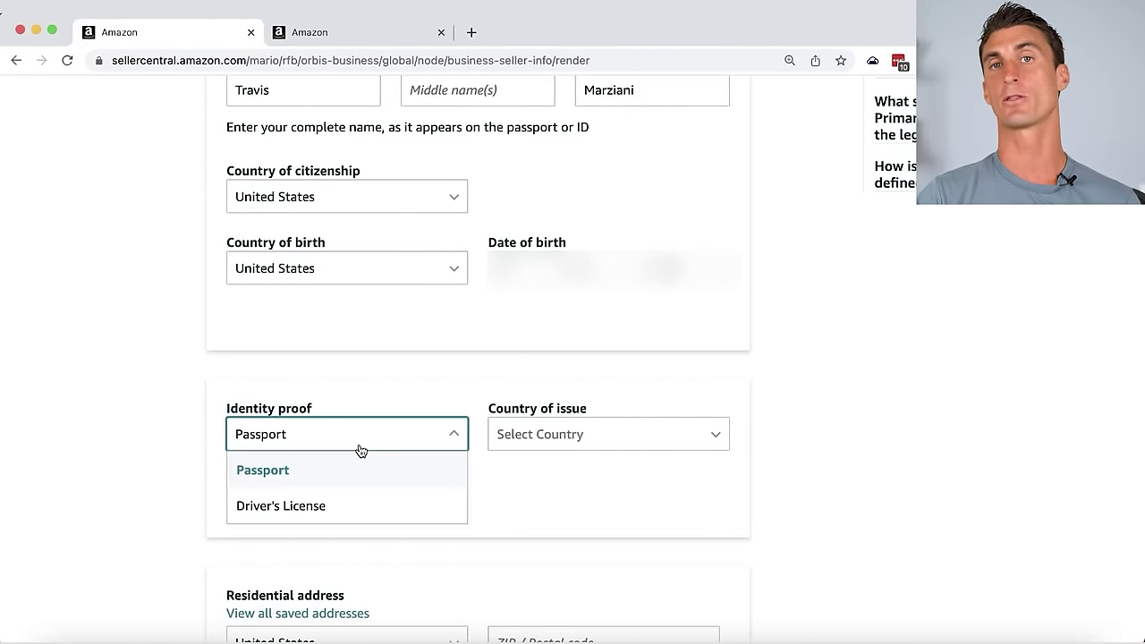
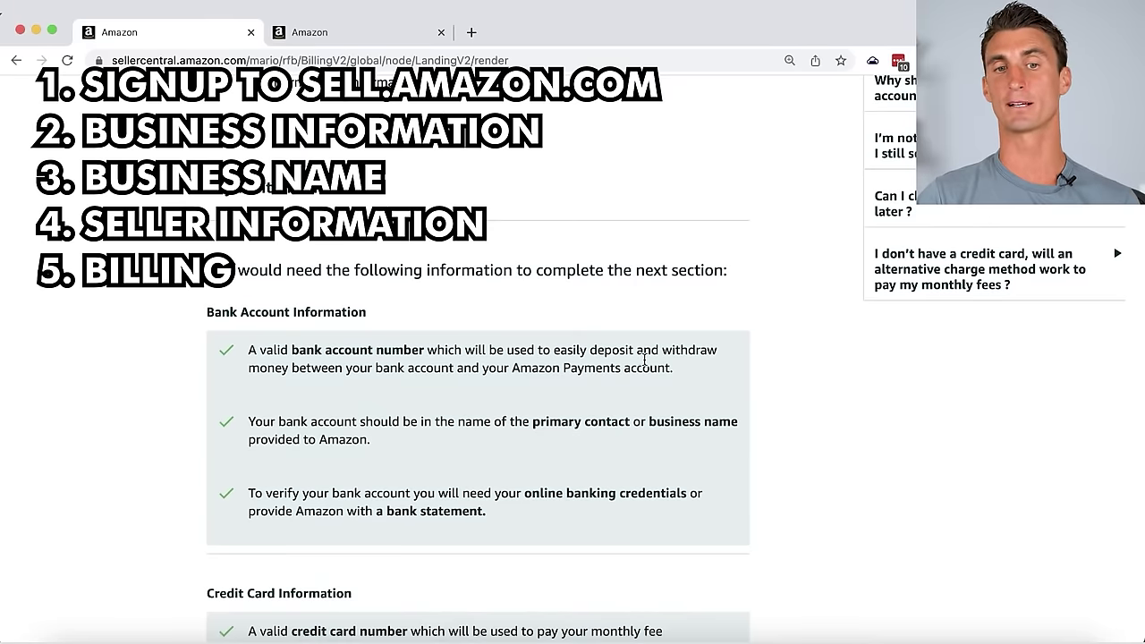
- Review the bank account and credit card requirements for billing and continue to adding a bank account
{"action": "scroll", "coordinate": [645, 361], "scroll_direction": "down", "scroll_amount": 3}
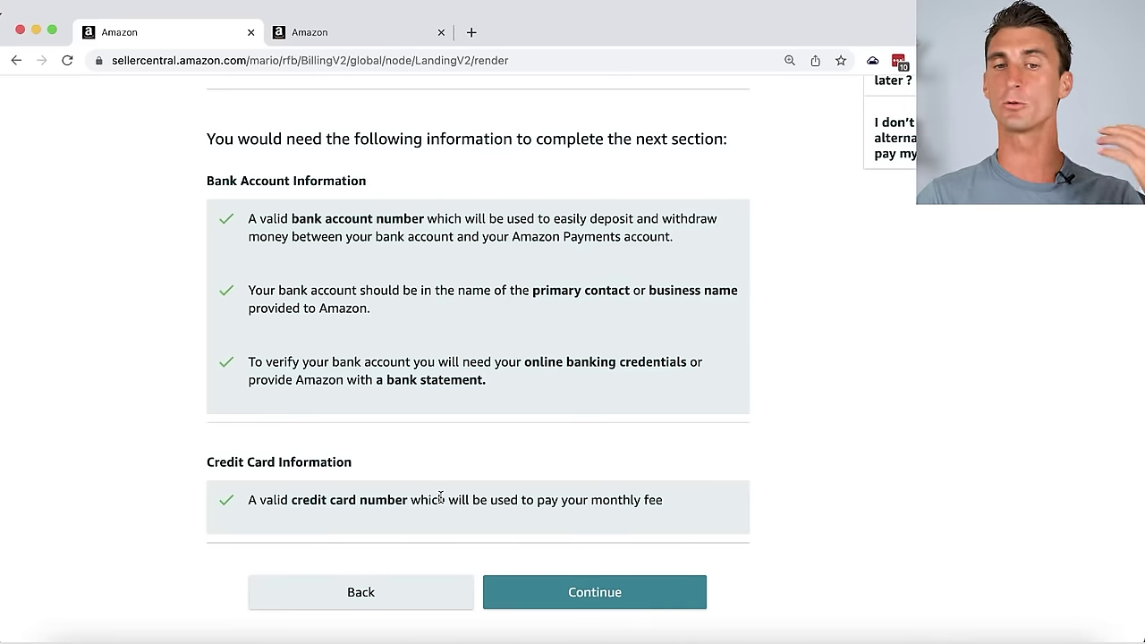
{"action": "left_click", "coordinate": [590, 595]}
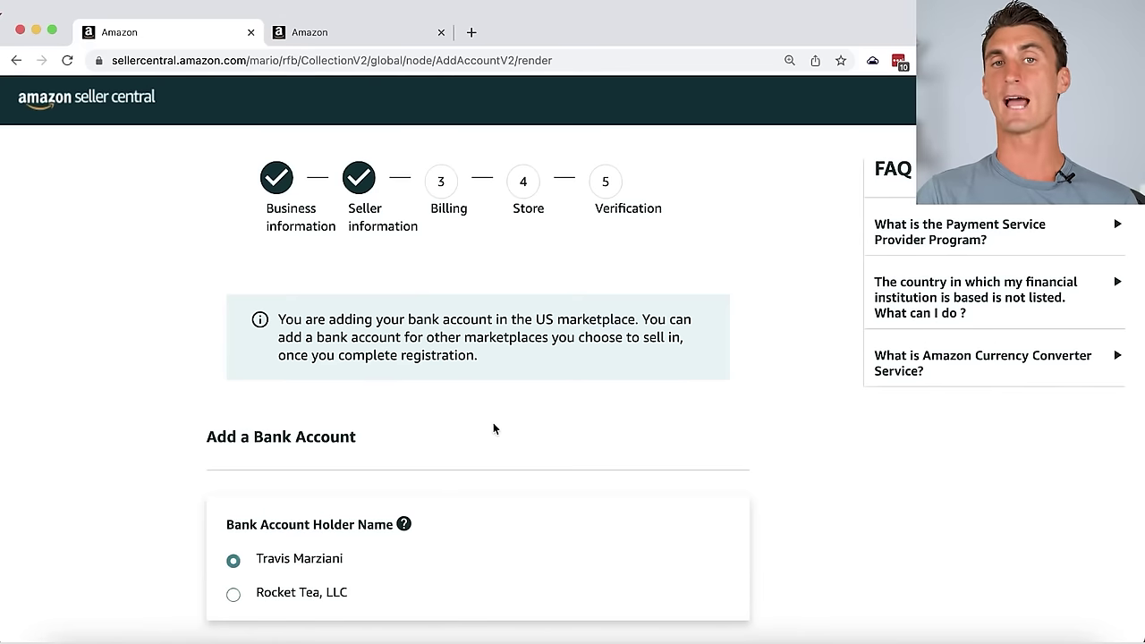
{"action": "mouse_move", "coordinate": [403, 512]}
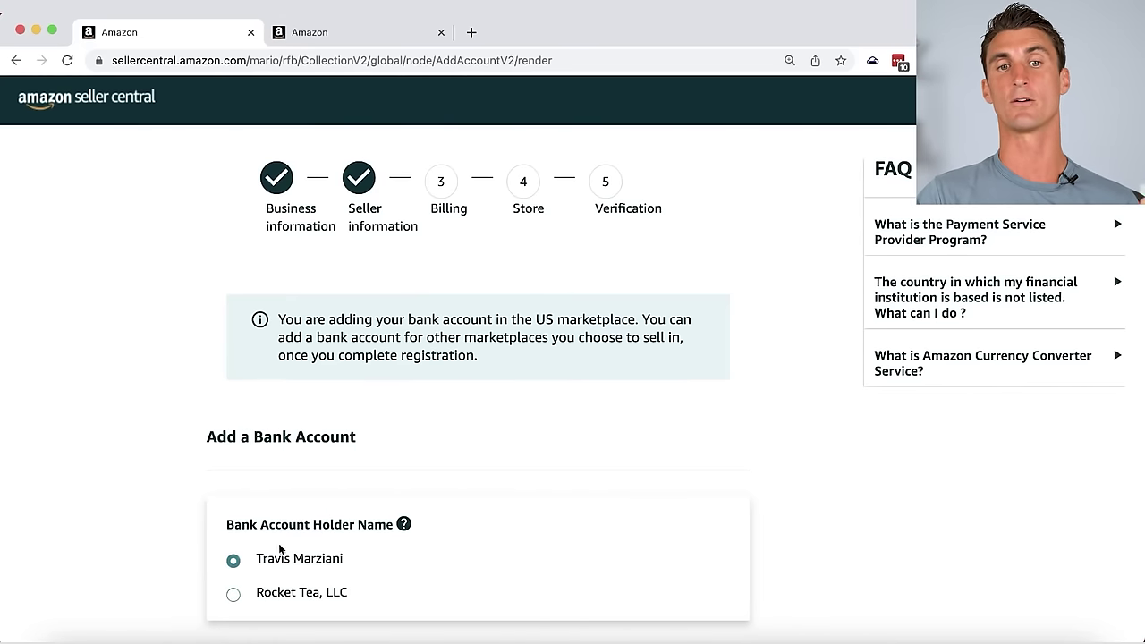
- Set Rocket Tea, LLC as the bank account holder and choose JPMorgan Chase as the financial institution
{"action": "scroll", "coordinate": [477, 467], "scroll_direction": "down", "scroll_amount": 2}
{"action": "left_click", "coordinate": [233, 507]}
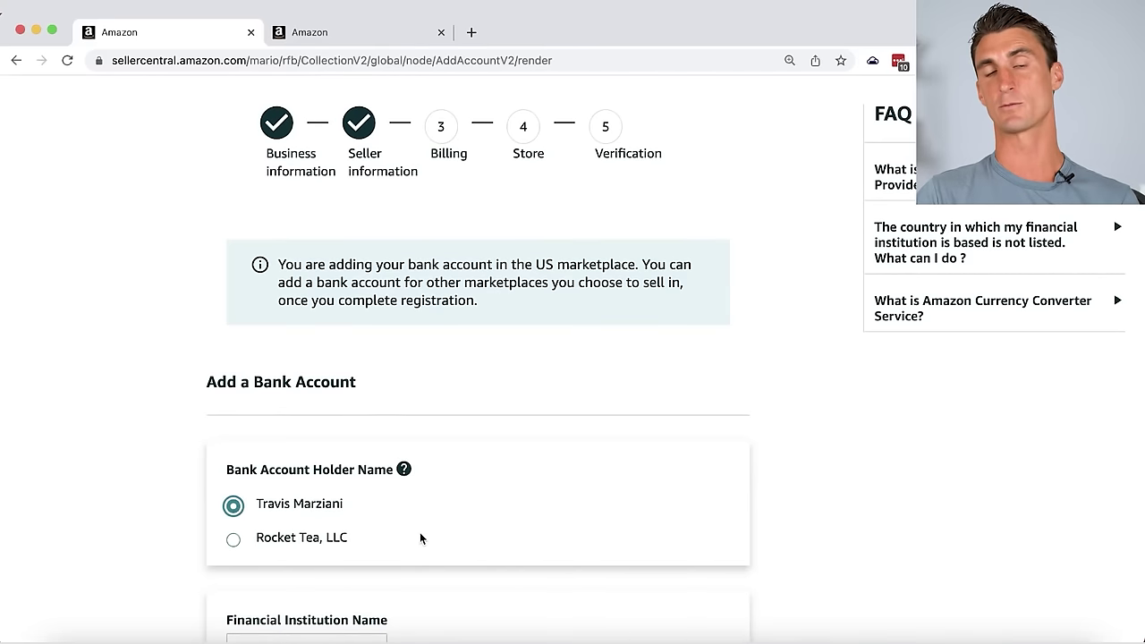
{"action": "left_click", "coordinate": [234, 542]}
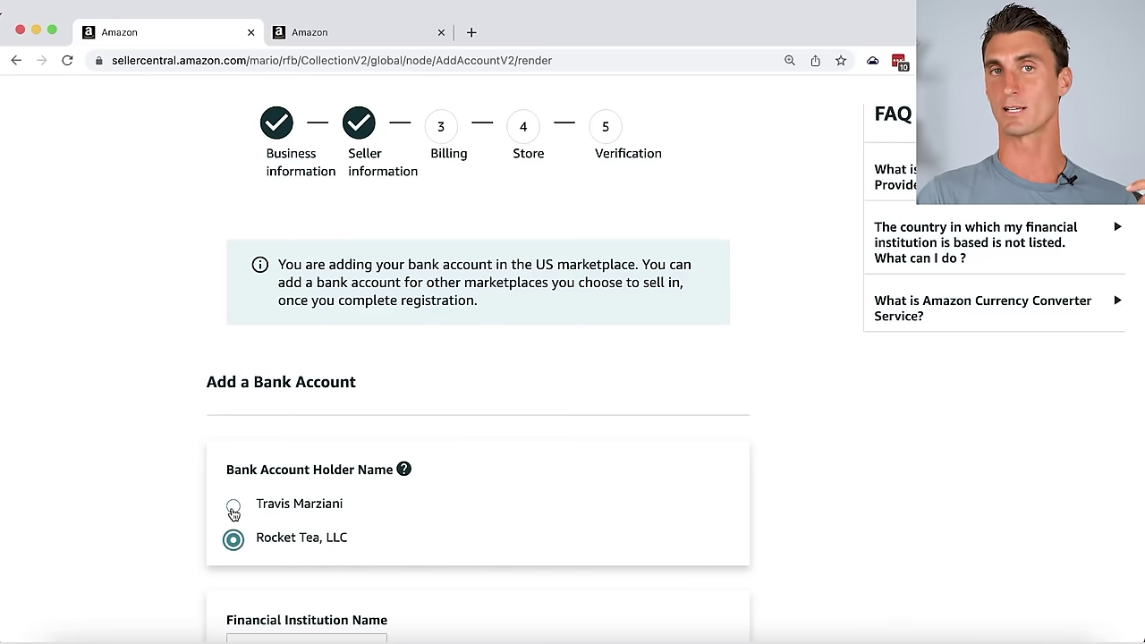
{"action": "scroll", "coordinate": [420, 415], "scroll_direction": "down", "scroll_amount": 5}
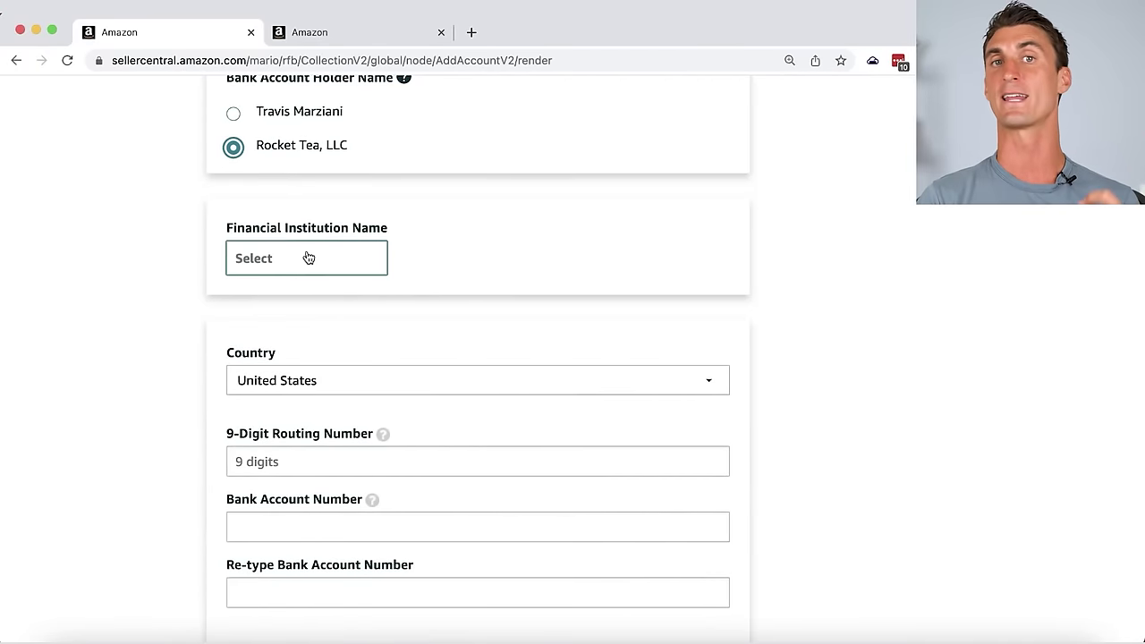
{"action": "left_click", "coordinate": [307, 261]}
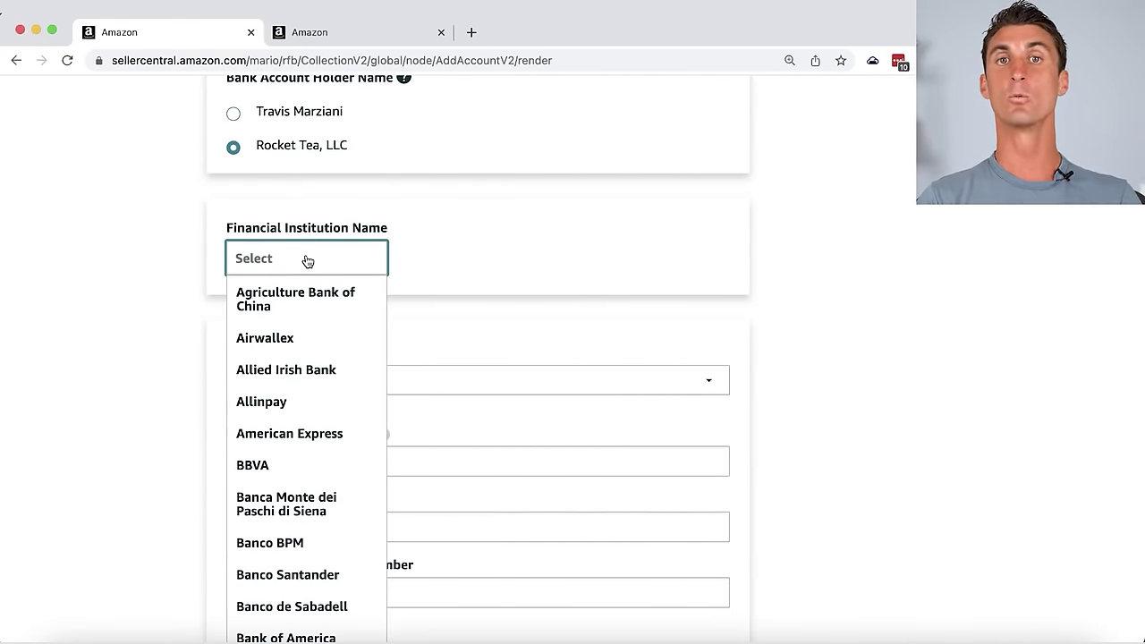
{"action": "type", "text": "chase"}
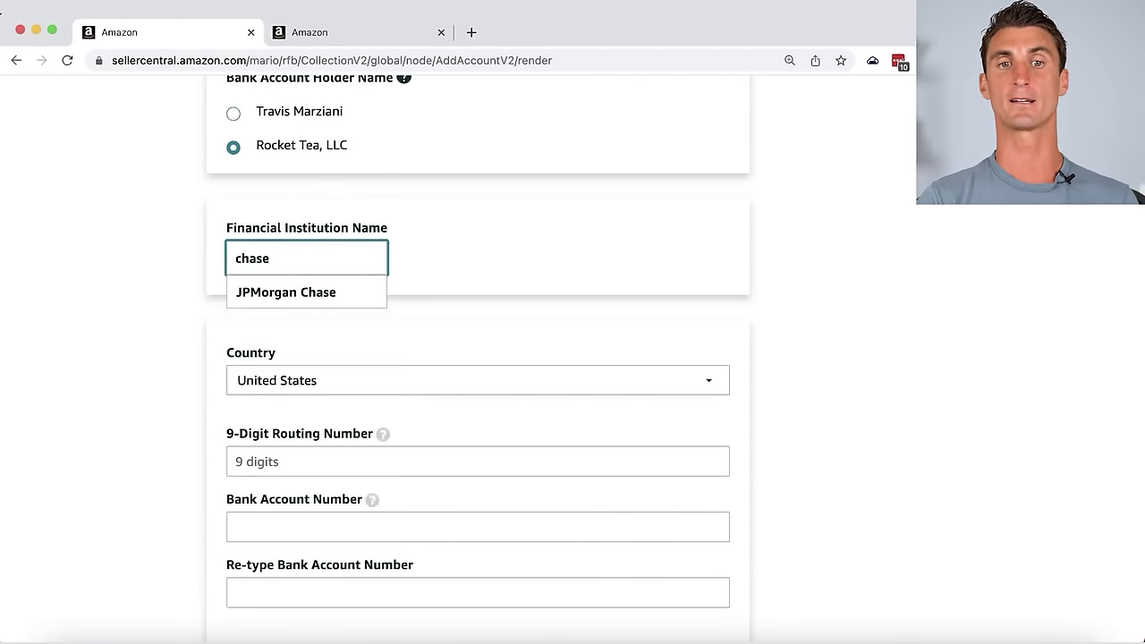
{"action": "left_click", "coordinate": [286, 291]}
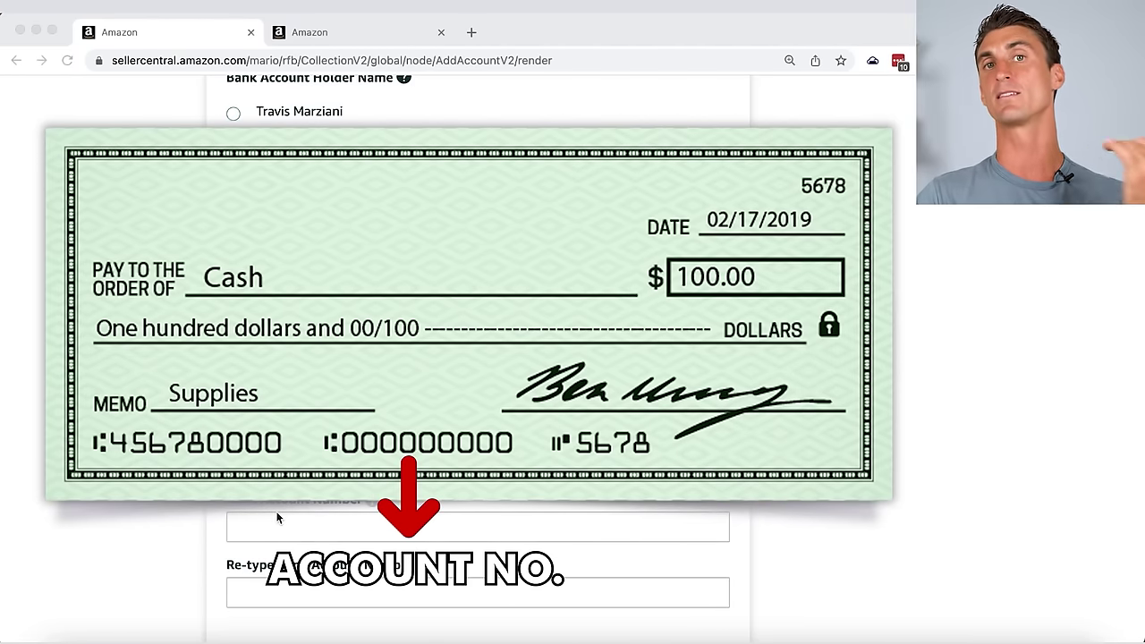
- Fill in the routing number and the bank account number twice, keep United States as the country, and submit the account for verification
{"action": "scroll", "coordinate": [578, 483], "scroll_direction": "down", "scroll_amount": 3}
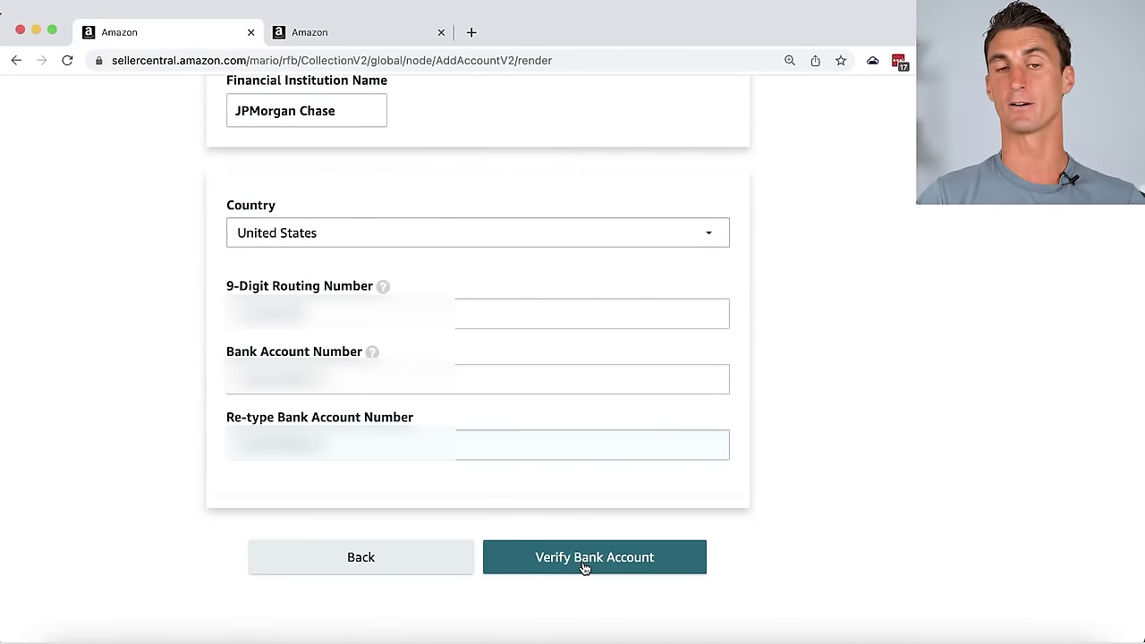
{"action": "left_click", "coordinate": [584, 558]}
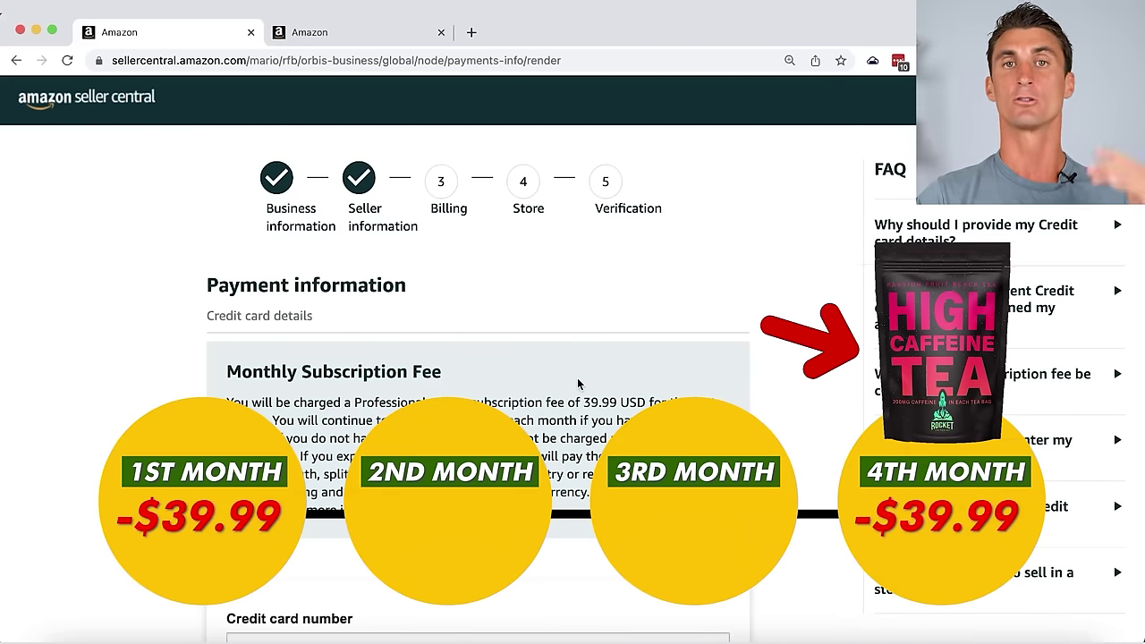
- Fill in the credit card number, expiry date and card holder's name, keep the selected billing address, and continue to the store section
{"action": "scroll", "coordinate": [577, 384], "scroll_direction": "down", "scroll_amount": 5}
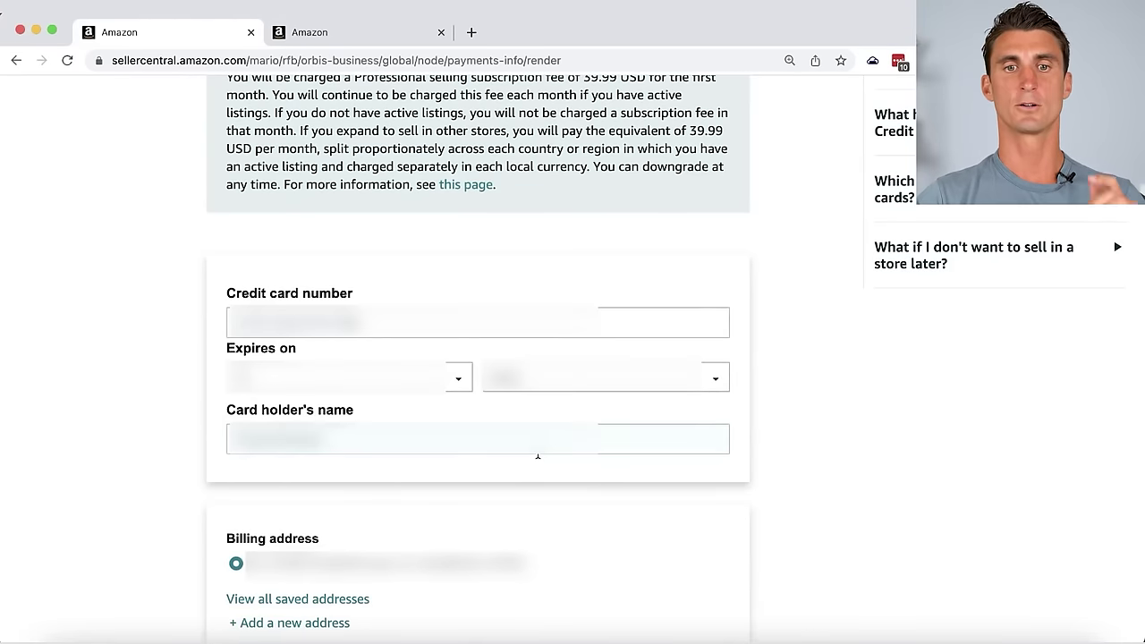
{"action": "scroll", "coordinate": [537, 455], "scroll_direction": "down", "scroll_amount": 3}
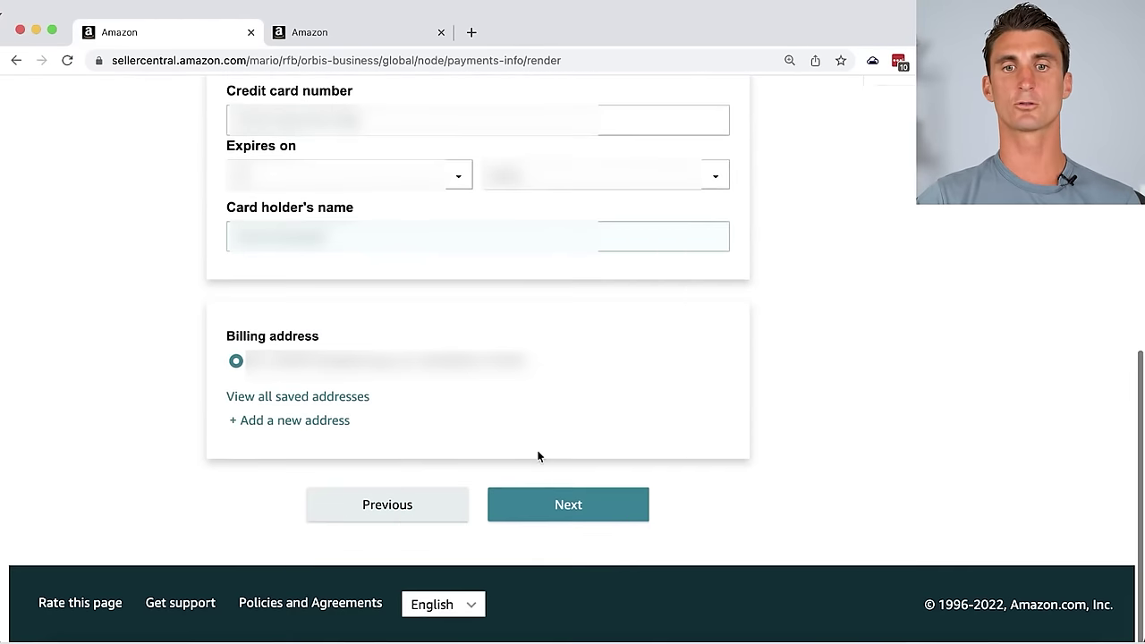
{"action": "left_click", "coordinate": [576, 510]}
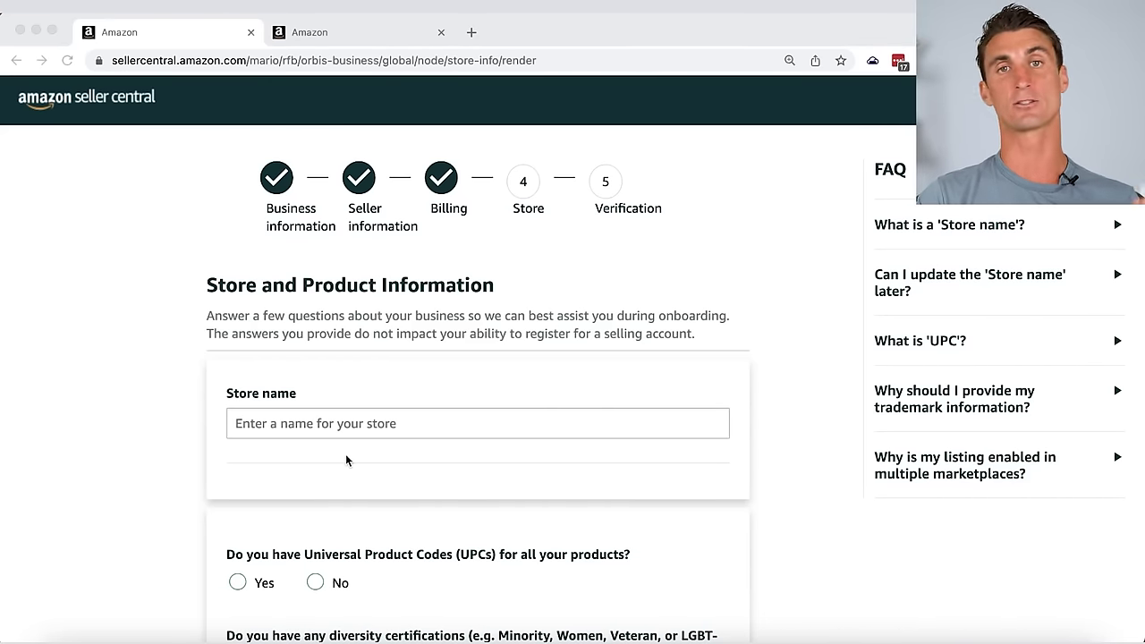
- Name the store Rocket Tea, and open the barcode request page on the GS1 website
{"action": "left_click", "coordinate": [340, 426]}
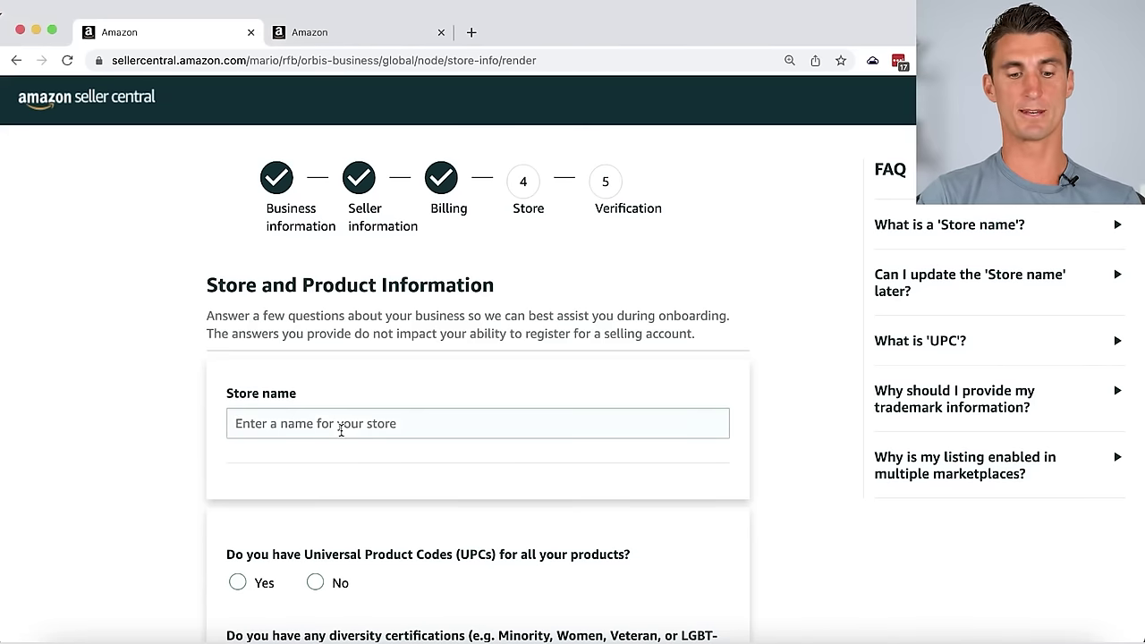
{"action": "type", "text": "Rocket Tea"}
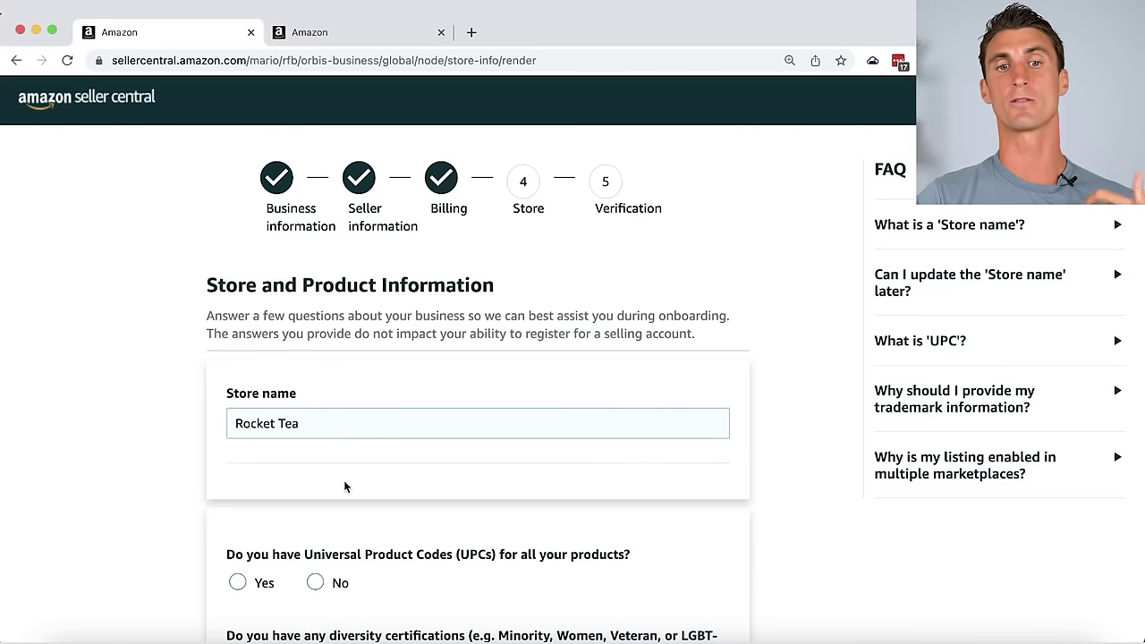
{"action": "scroll", "coordinate": [343, 486], "scroll_direction": "down", "scroll_amount": 3}
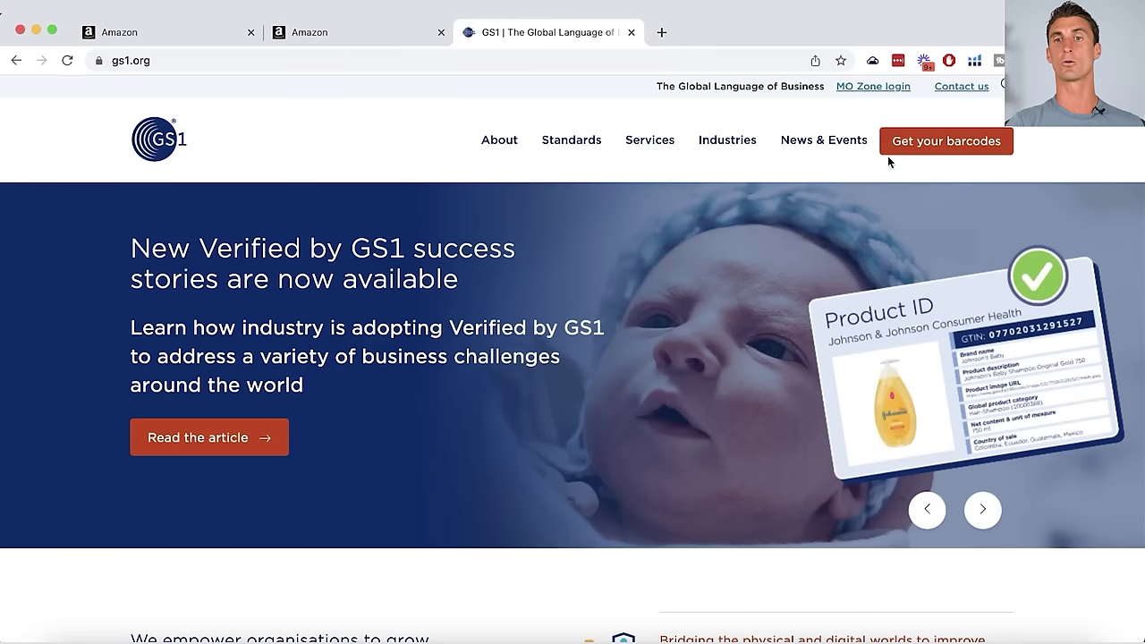
{"action": "left_click", "coordinate": [919, 148]}
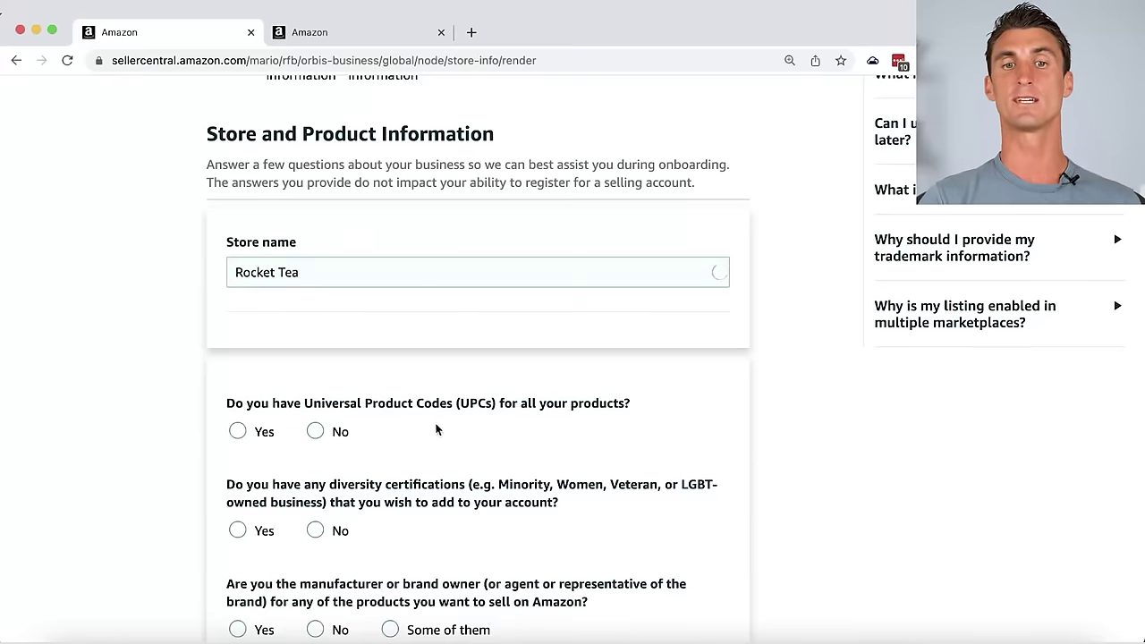
- Answer Yes to UPCs, No to diversity certifications, and Yes to brand ownership and registered trademark, and continue to verification
{"action": "left_click", "coordinate": [239, 432]}
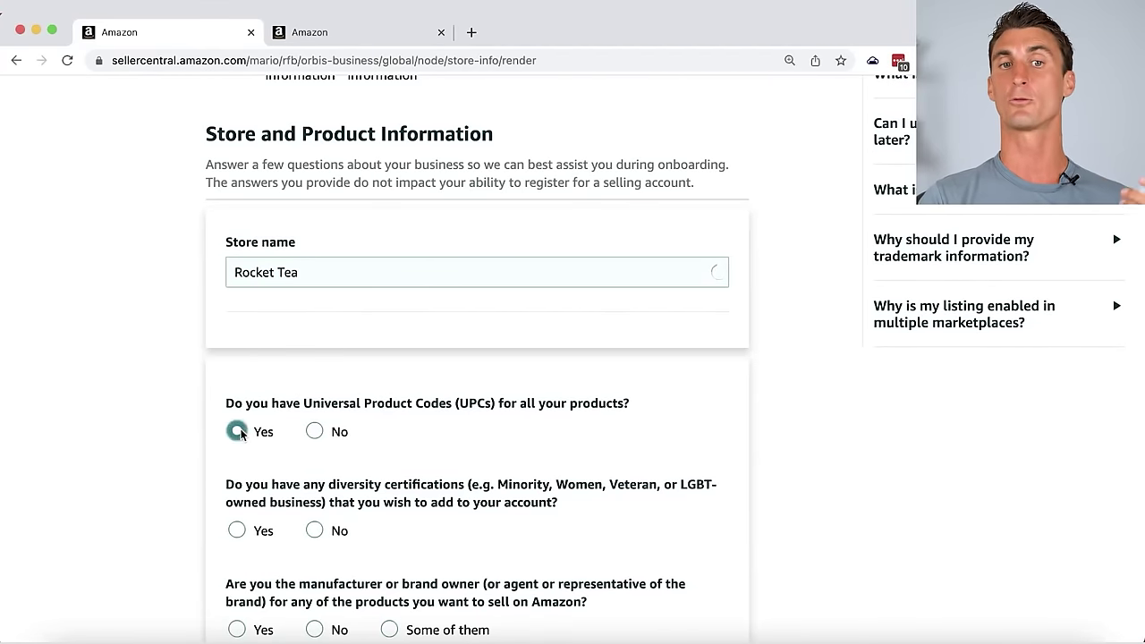
{"action": "scroll", "coordinate": [281, 447], "scroll_direction": "down", "scroll_amount": 4}
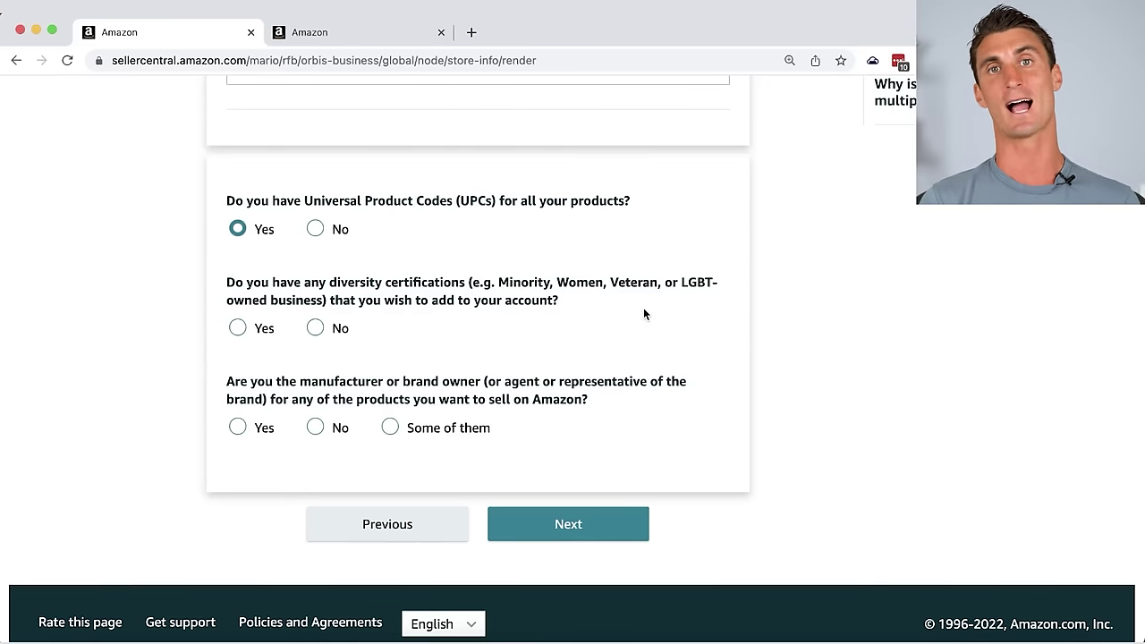
{"action": "left_click", "coordinate": [315, 328]}
{"action": "scroll", "coordinate": [324, 335], "scroll_direction": "up", "scroll_amount": 1}
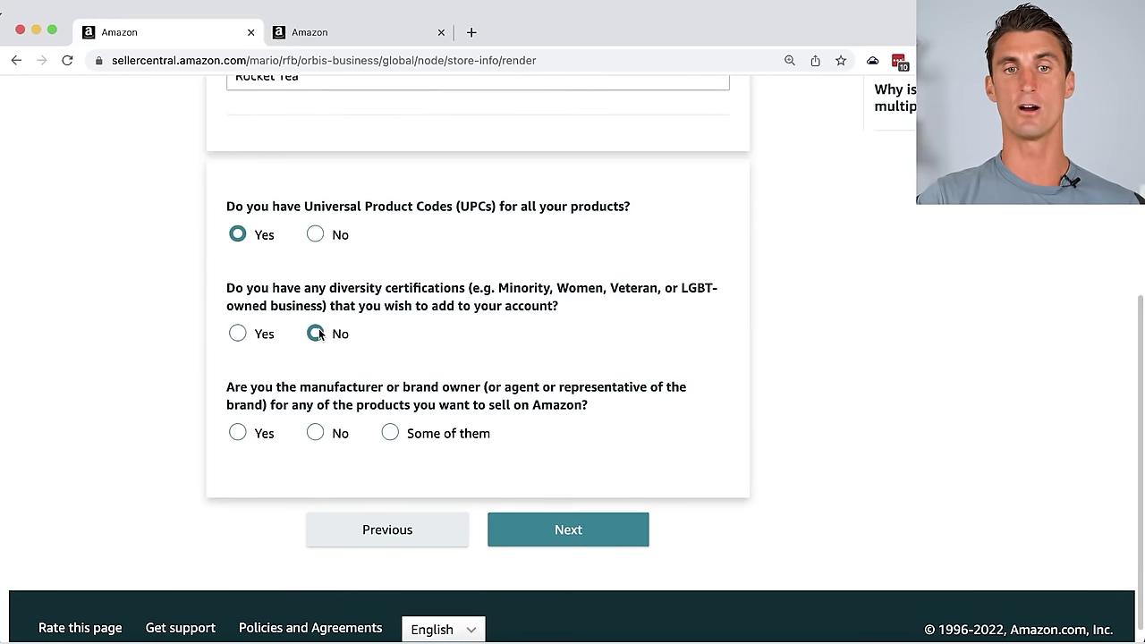
{"action": "scroll", "coordinate": [512, 312], "scroll_direction": "down", "scroll_amount": 1}
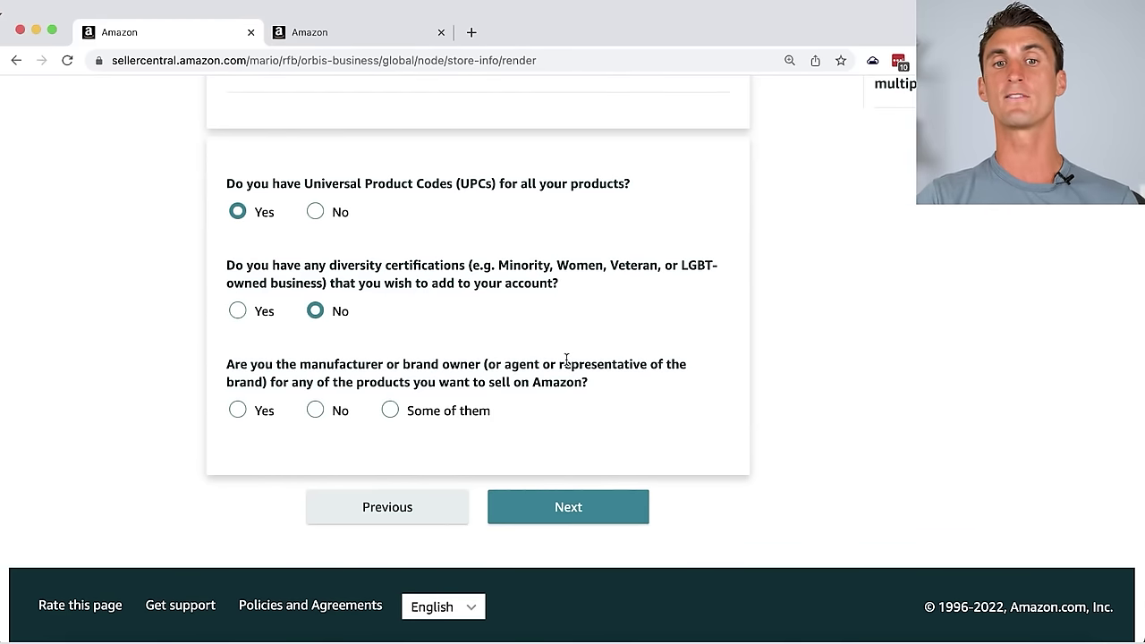
{"action": "left_click", "coordinate": [242, 410]}
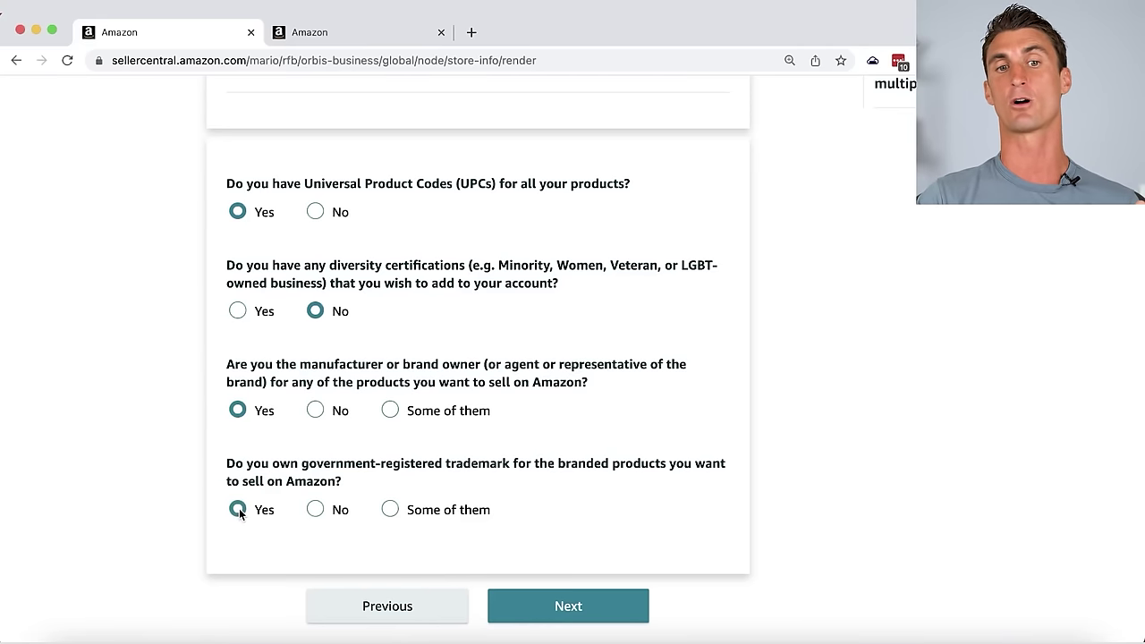
{"action": "left_click", "coordinate": [569, 607]}
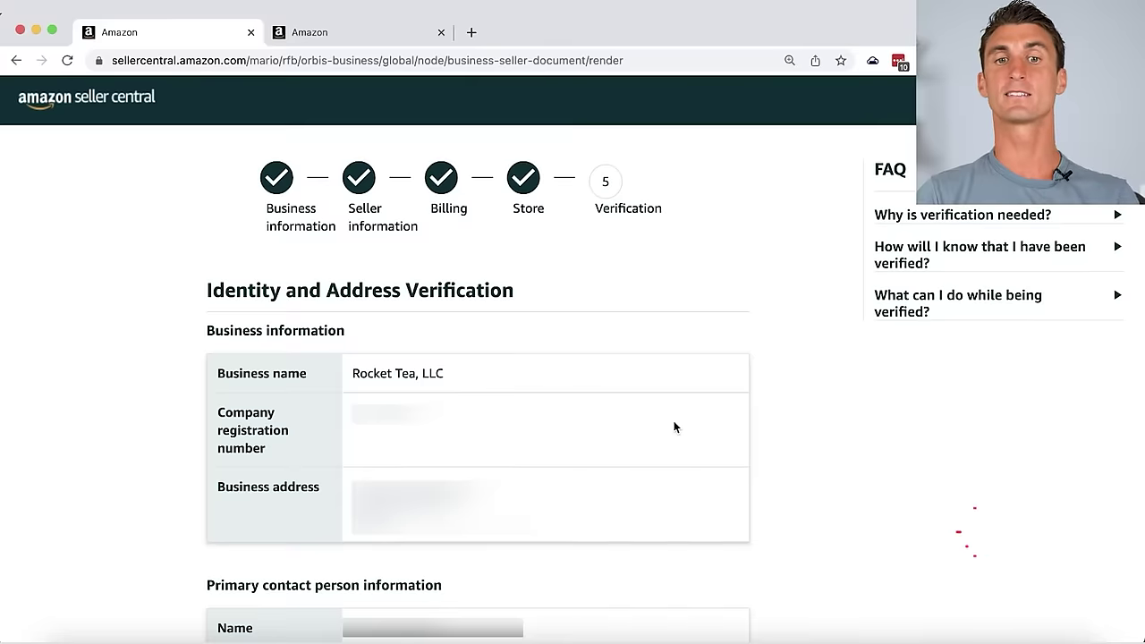
- Review the business and contact details, the passport upload and the accepted proof of address documents, keeping Bank account statement
{"action": "scroll", "coordinate": [420, 376], "scroll_direction": "down", "scroll_amount": 5}
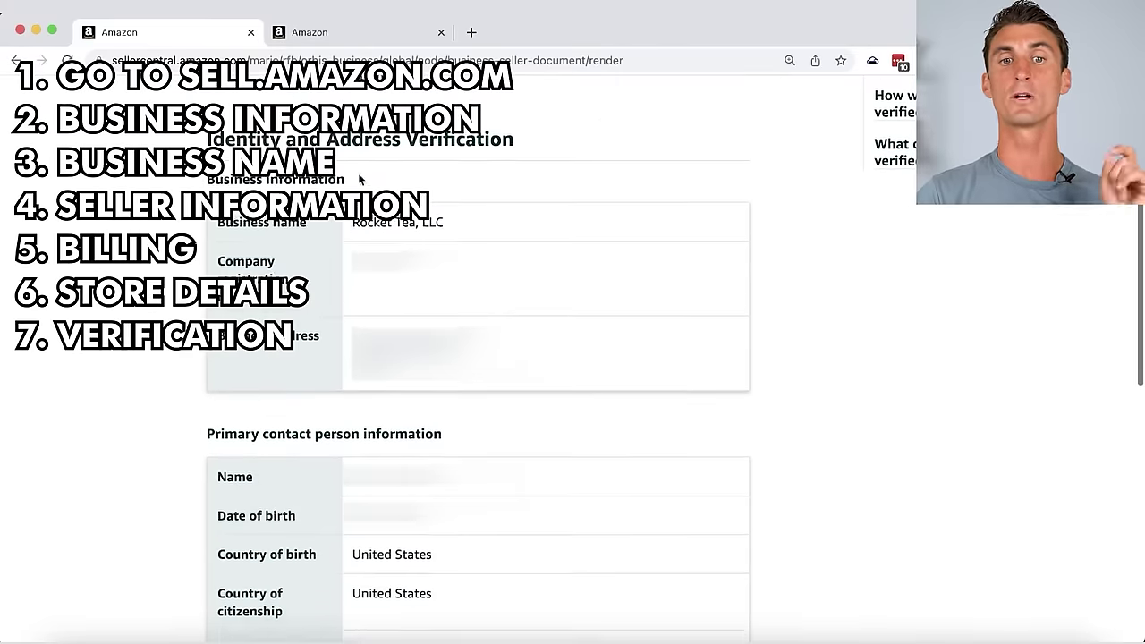
{"action": "scroll", "coordinate": [435, 318], "scroll_direction": "down", "scroll_amount": 10}
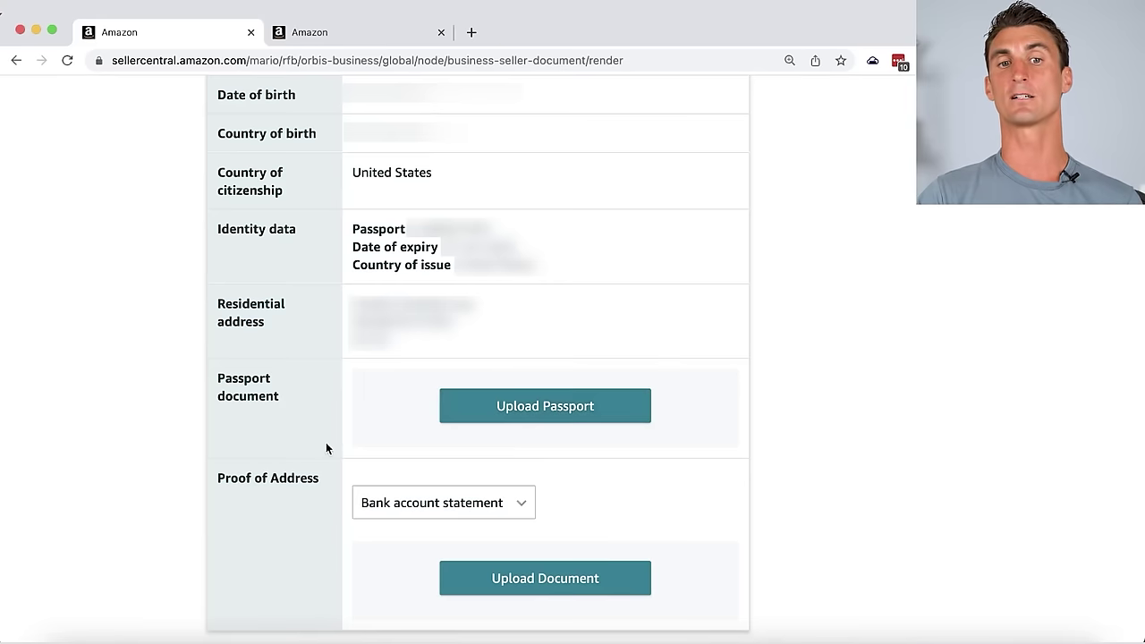
{"action": "scroll", "coordinate": [313, 443], "scroll_direction": "down", "scroll_amount": 2}
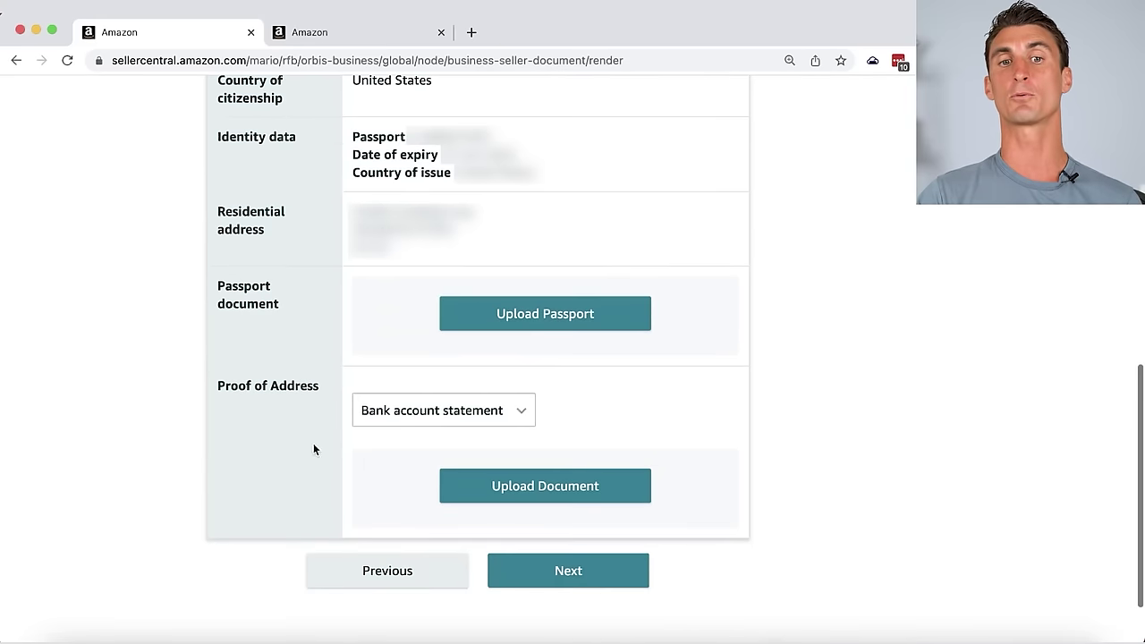
{"action": "left_click", "coordinate": [501, 414]}
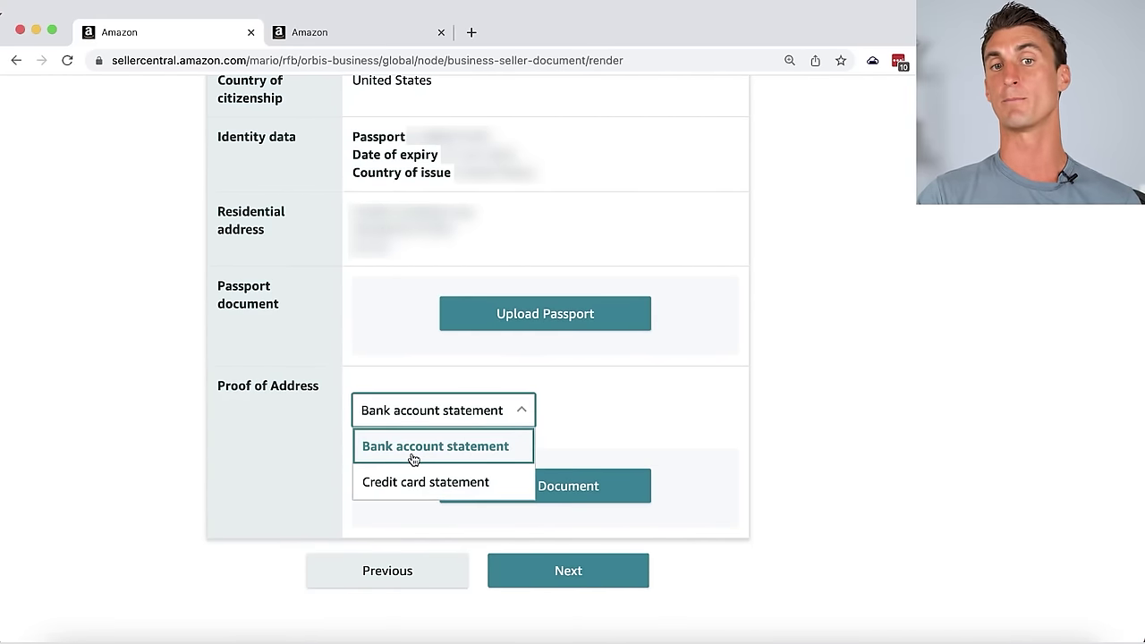
{"action": "left_click", "coordinate": [815, 415]}
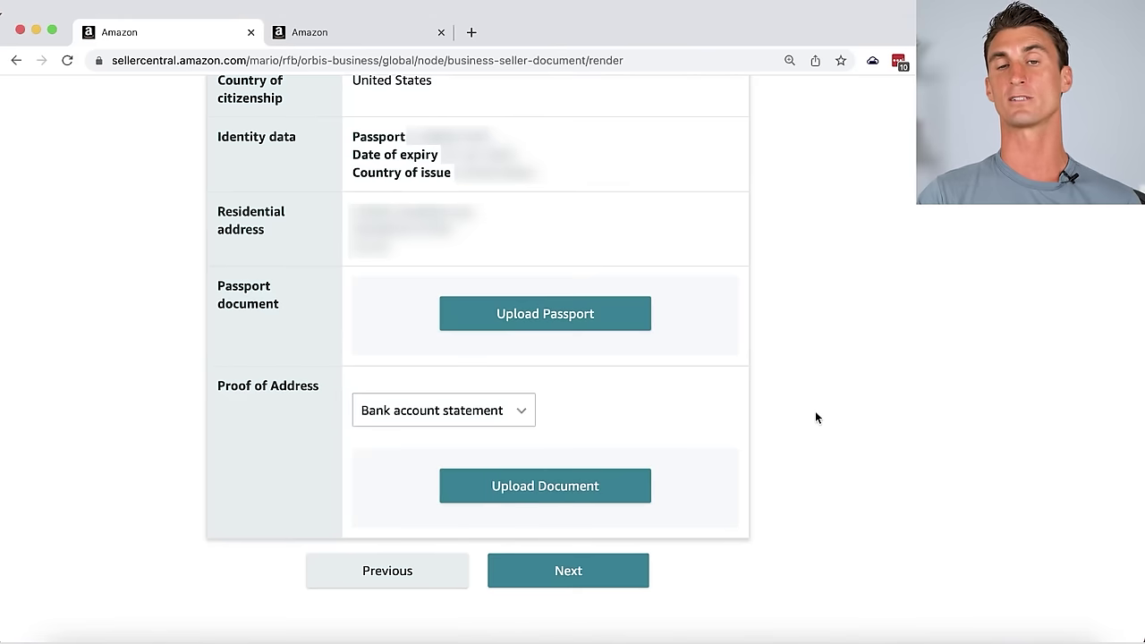
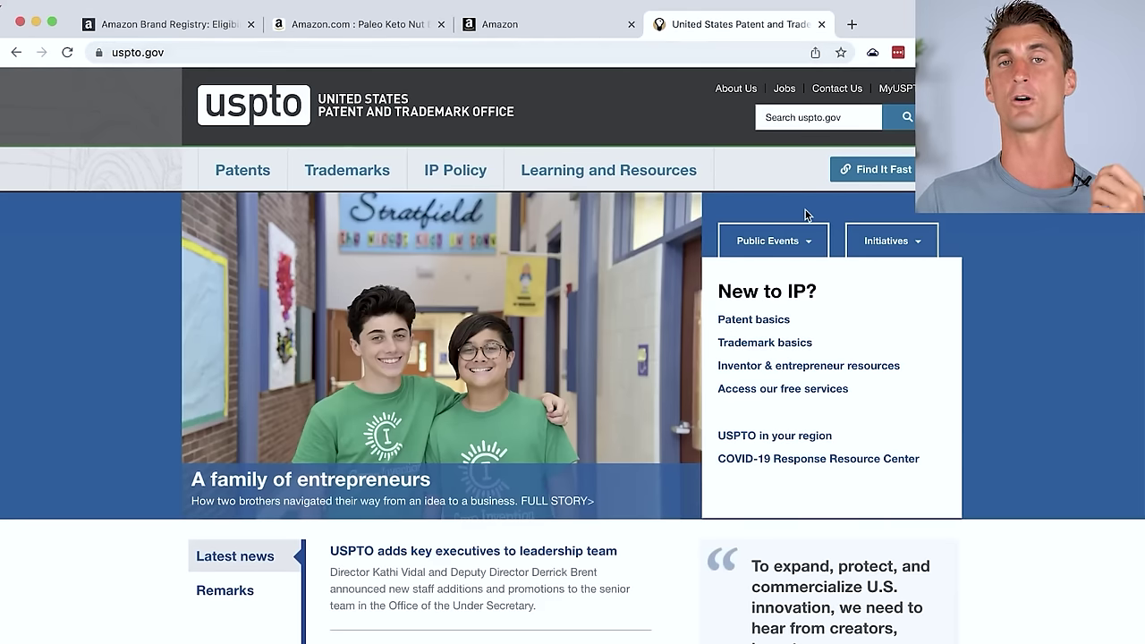
- Open the USPTO page for applying for a trademark online and read through its filing information
{"action": "left_click", "coordinate": [372, 175]}
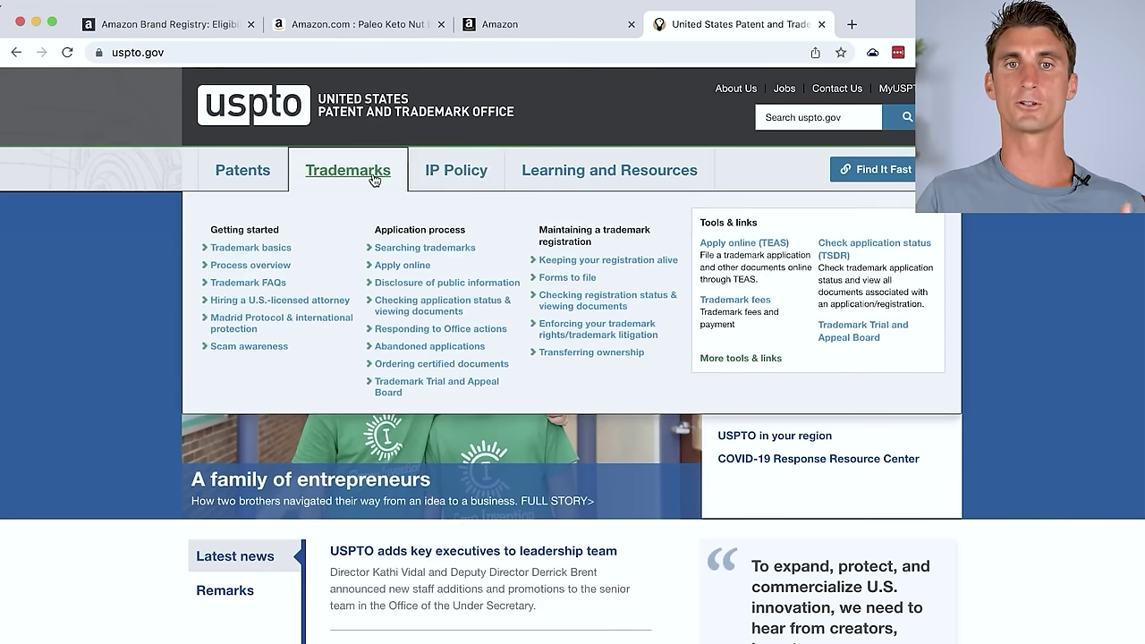
{"action": "left_click", "coordinate": [425, 267]}
{"action": "scroll", "coordinate": [618, 365], "scroll_direction": "down", "scroll_amount": 7}
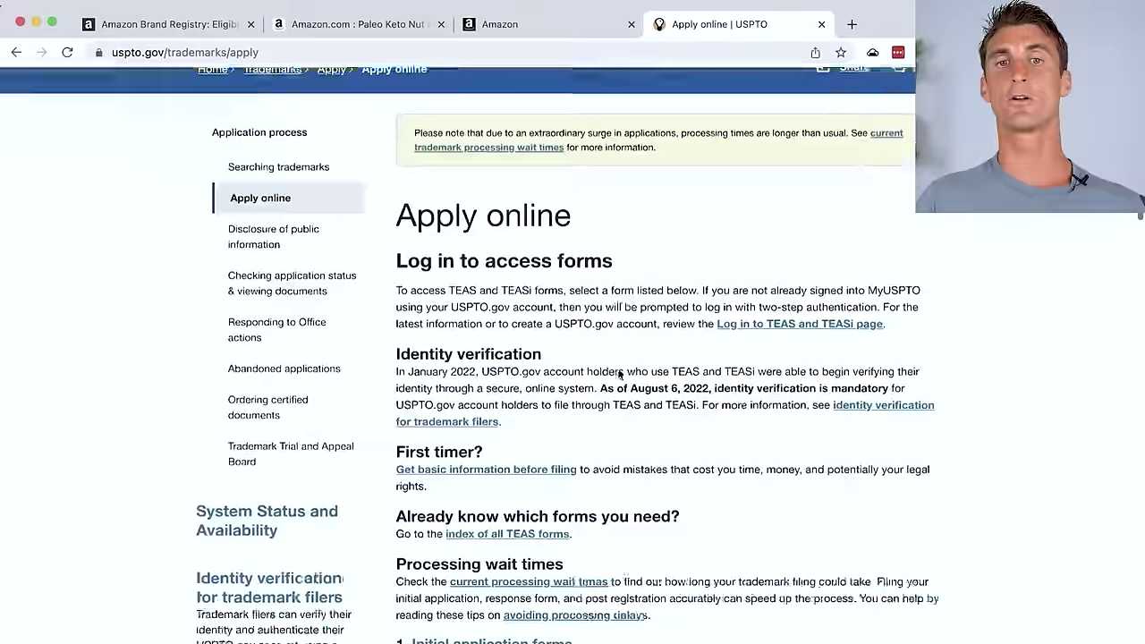
{"action": "scroll", "coordinate": [623, 516], "scroll_direction": "down", "scroll_amount": 3}
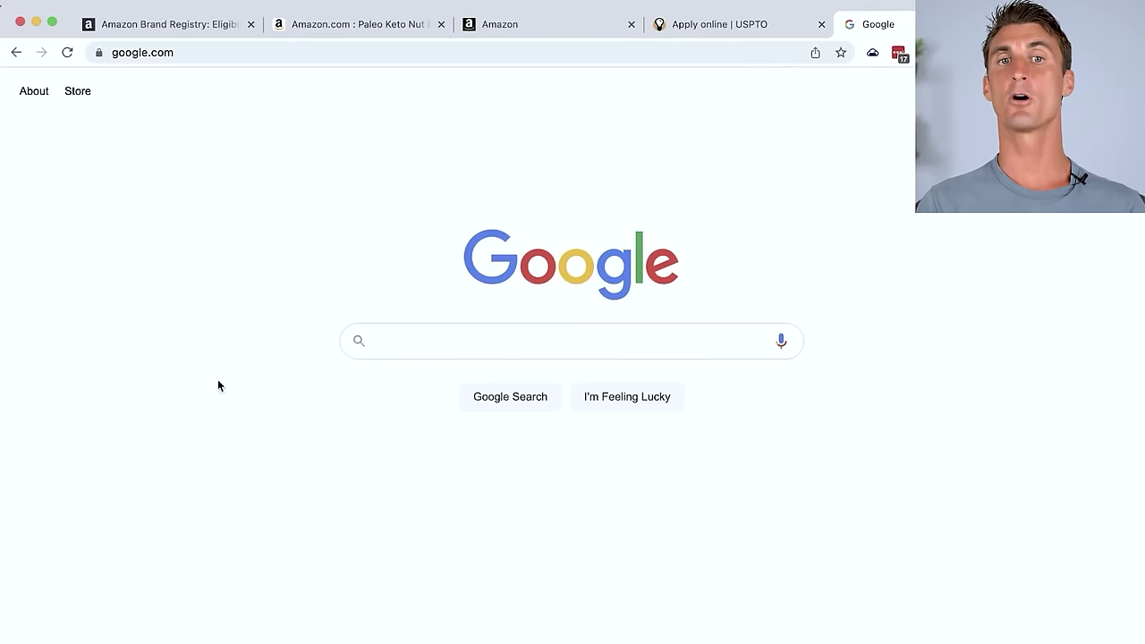
- Search Google for "santa monica trademark lawyer"
{"action": "left_click", "coordinate": [442, 346]}
{"action": "type", "text": "santa monica trade"}
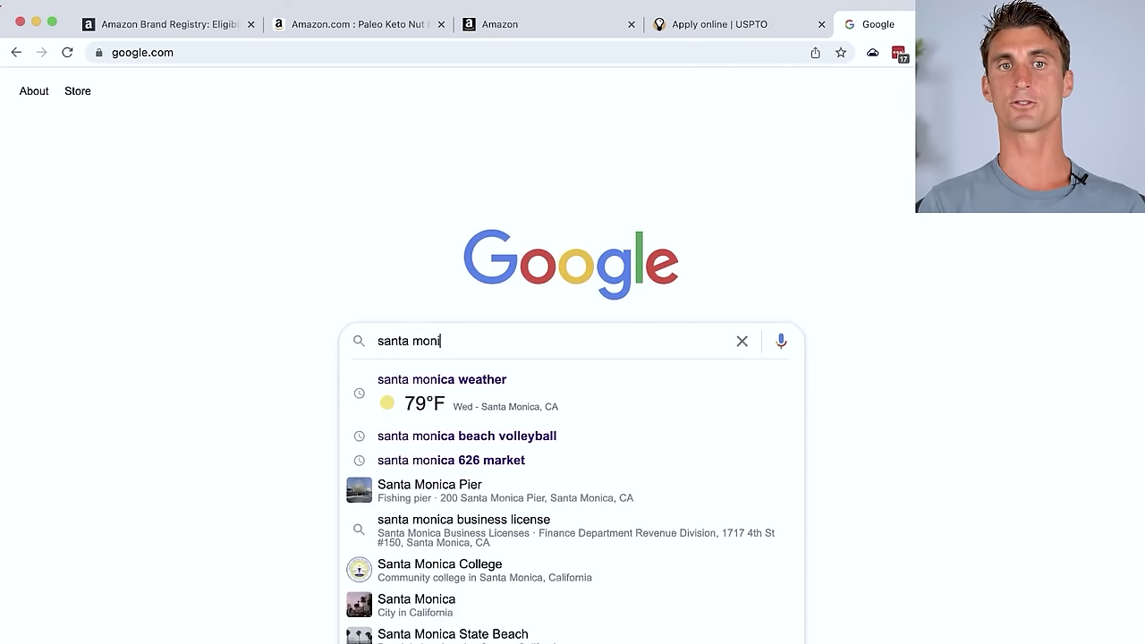
{"action": "type", "text": "mark lawyer"}
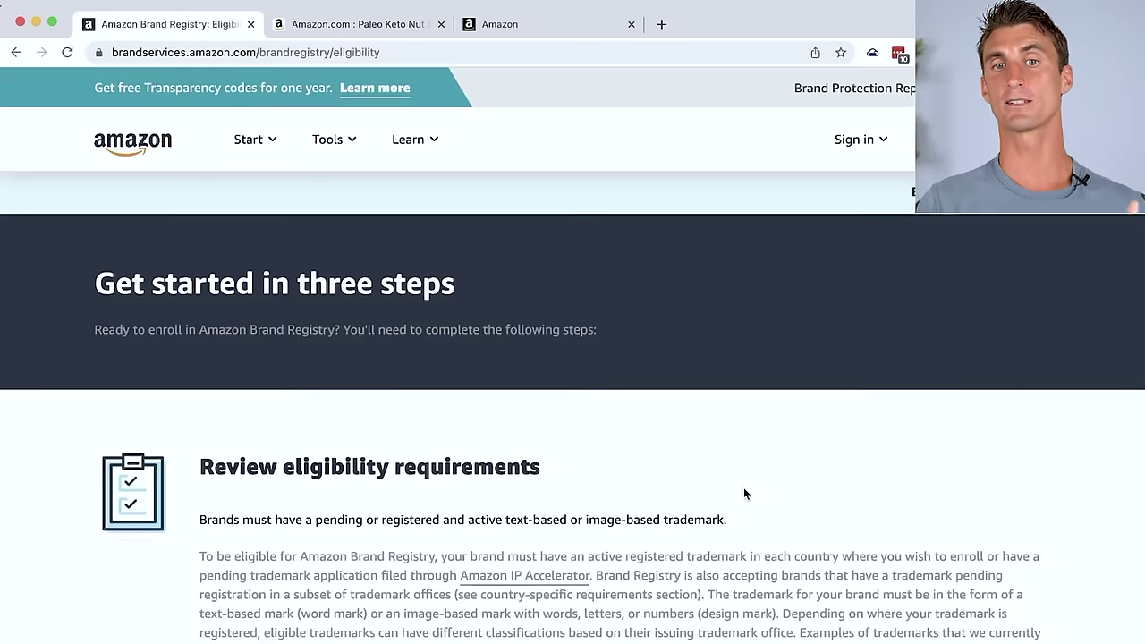
- Review the Amazon Brand Registry eligibility requirements and start enrollment to reach the marketplace country choices
{"action": "scroll", "coordinate": [743, 487], "scroll_direction": "down", "scroll_amount": 5}
{"action": "scroll", "coordinate": [743, 487], "scroll_direction": "down", "scroll_amount": 15}
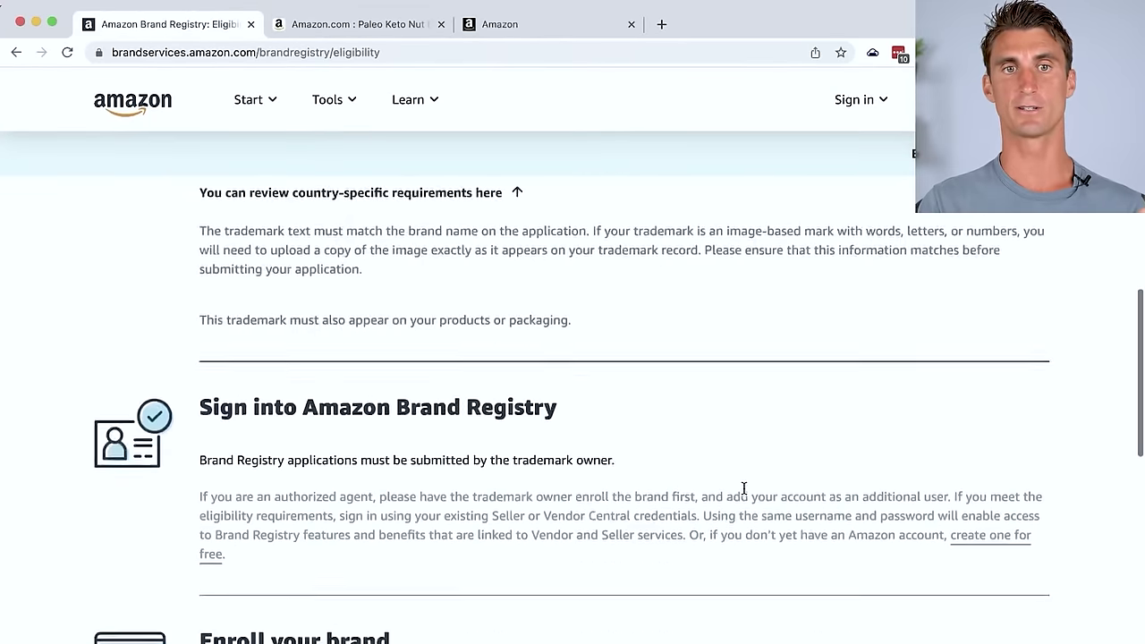
{"action": "scroll", "coordinate": [745, 492], "scroll_direction": "up", "scroll_amount": 2}
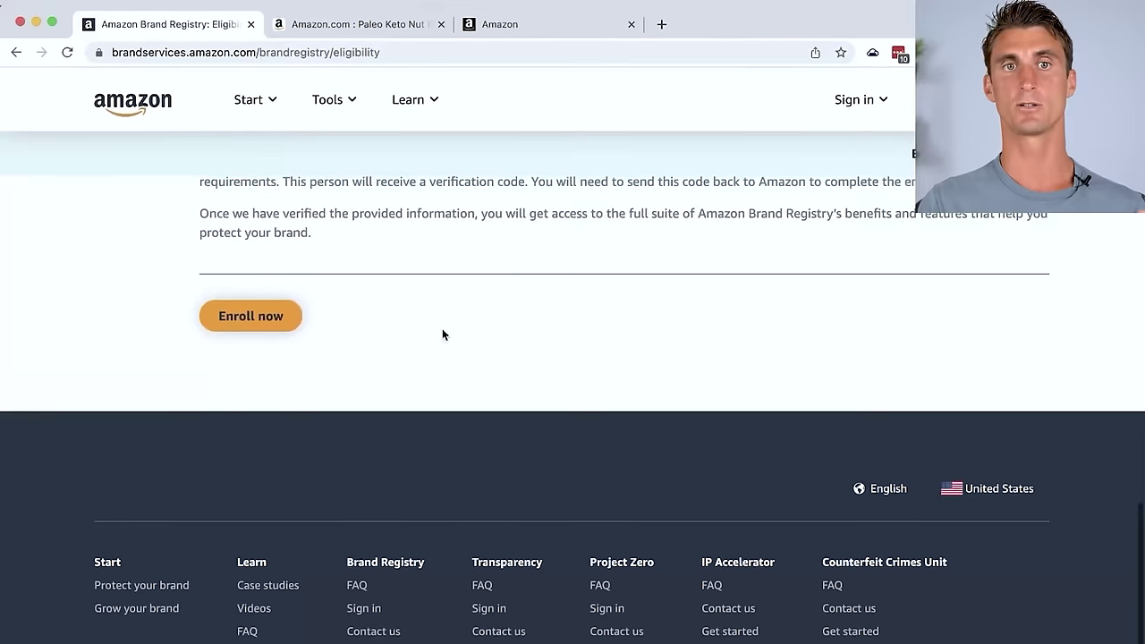
{"action": "left_click", "coordinate": [279, 322]}
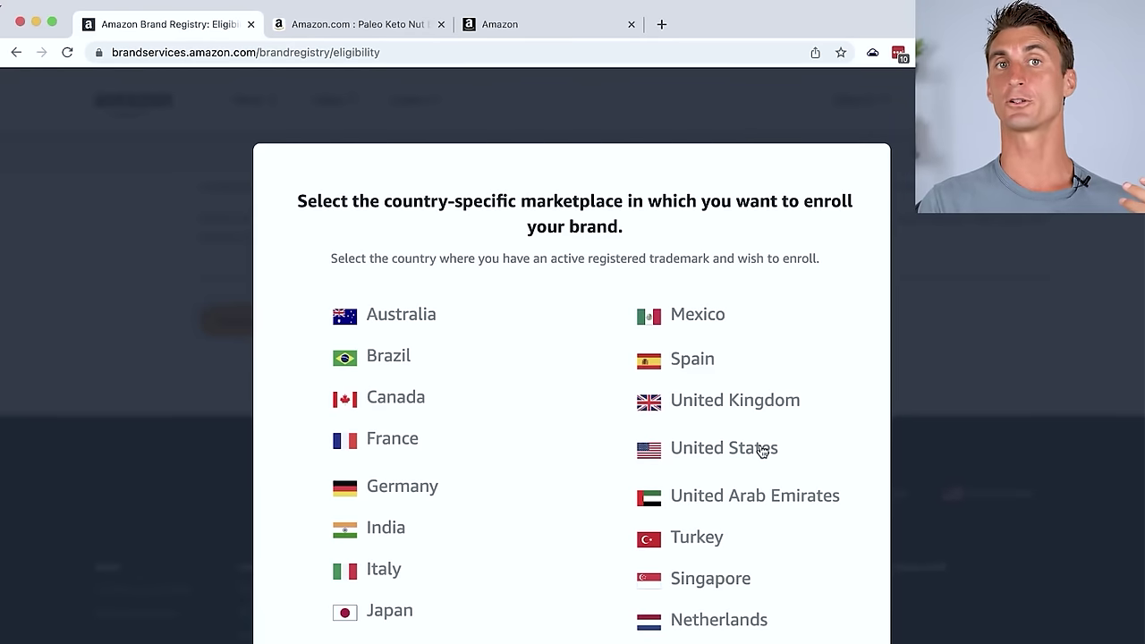
- Sign in to Brand Registry for the United States marketplace and open the enrollment of a new brand
{"action": "left_click", "coordinate": [762, 450]}
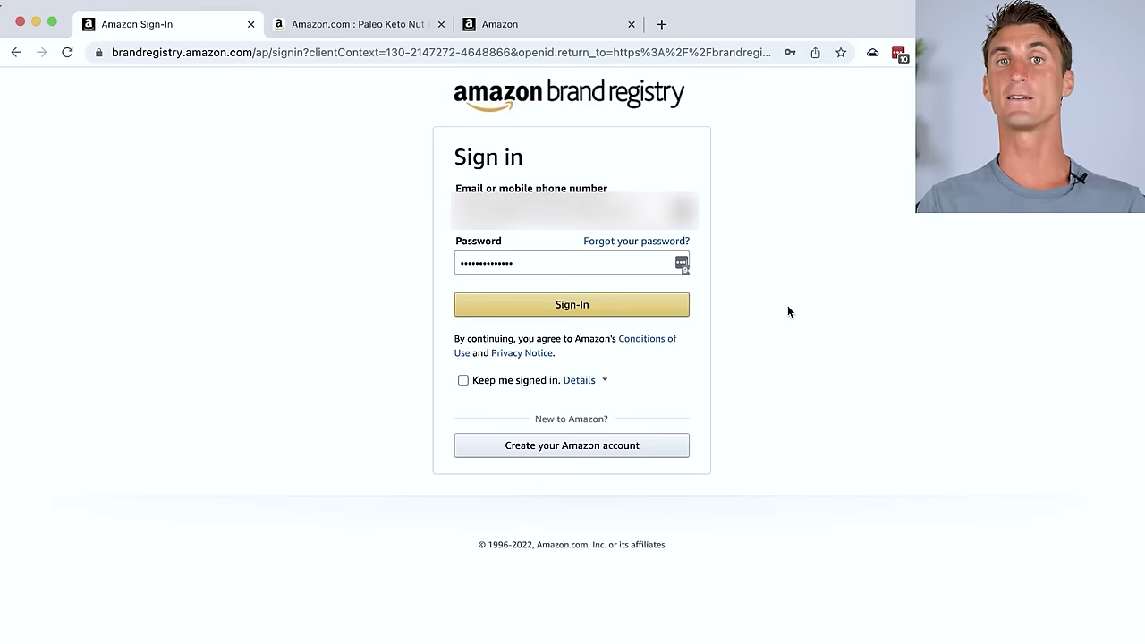
{"action": "left_click", "coordinate": [662, 305]}
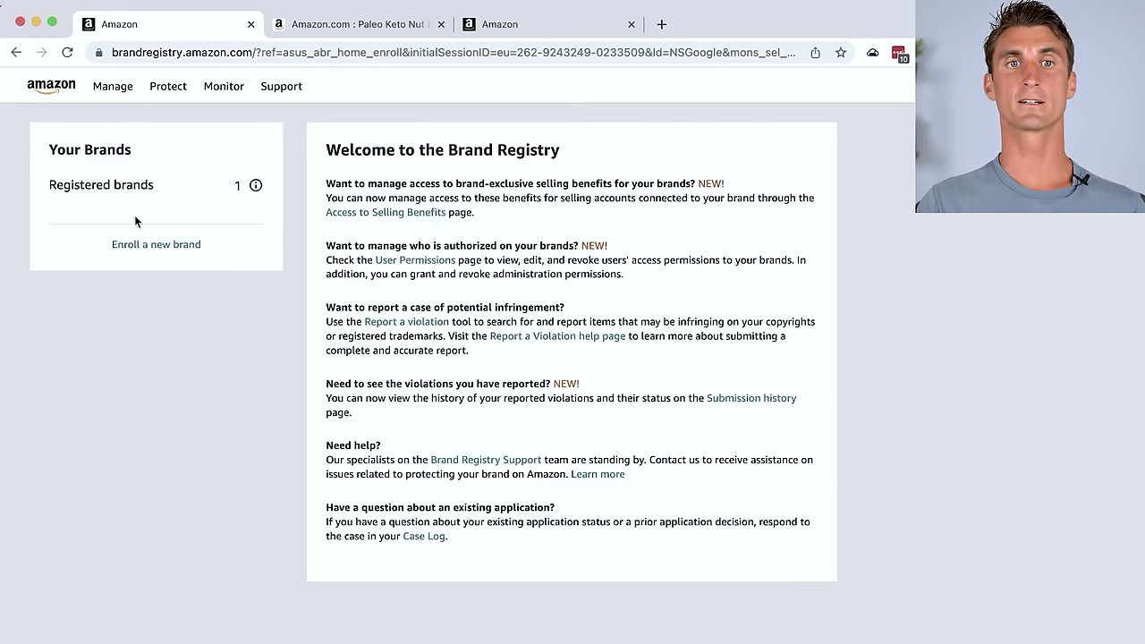
{"action": "left_click", "coordinate": [148, 246]}
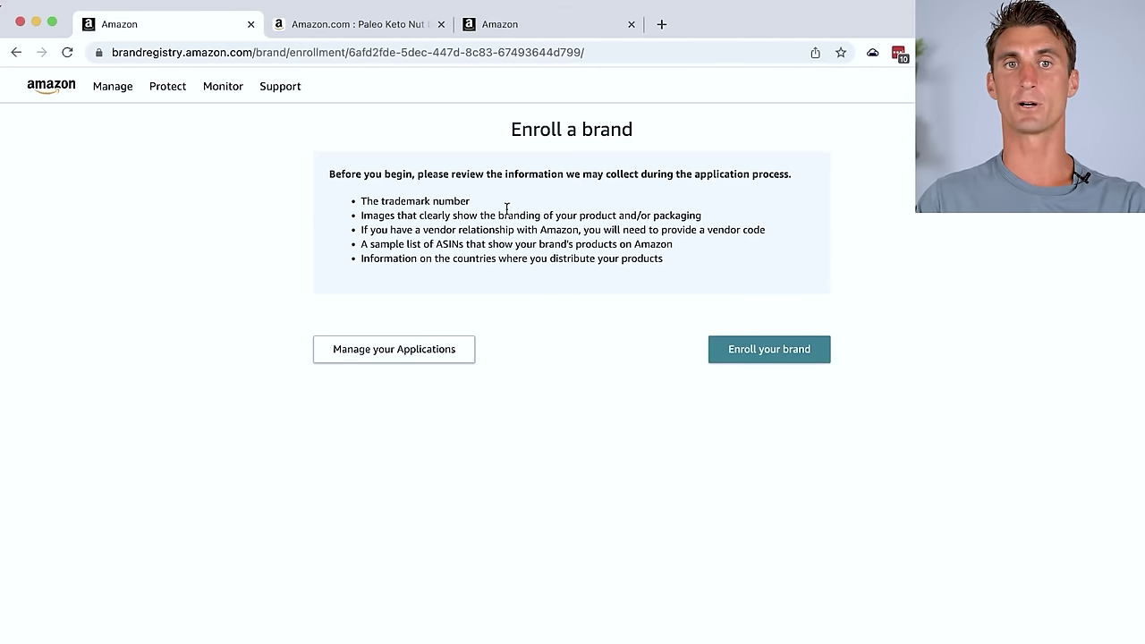
- Review the information required for brand enrollment, especially the trademark number and images showing product or packaging branding
{"action": "triple_click", "coordinate": [408, 201]}
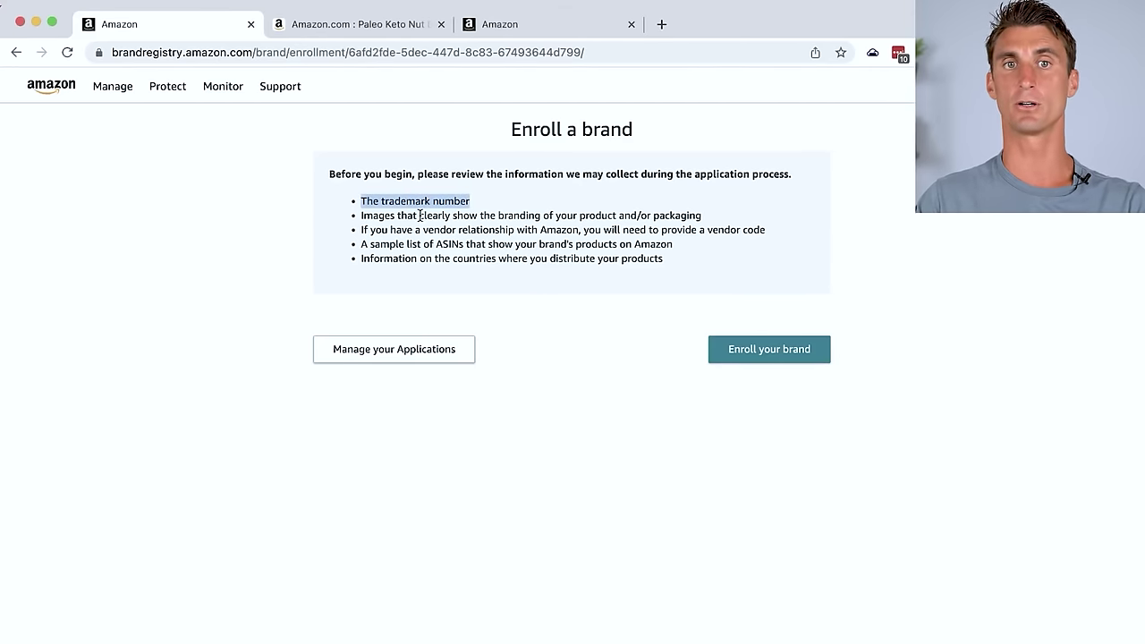
{"action": "triple_click", "coordinate": [420, 215]}
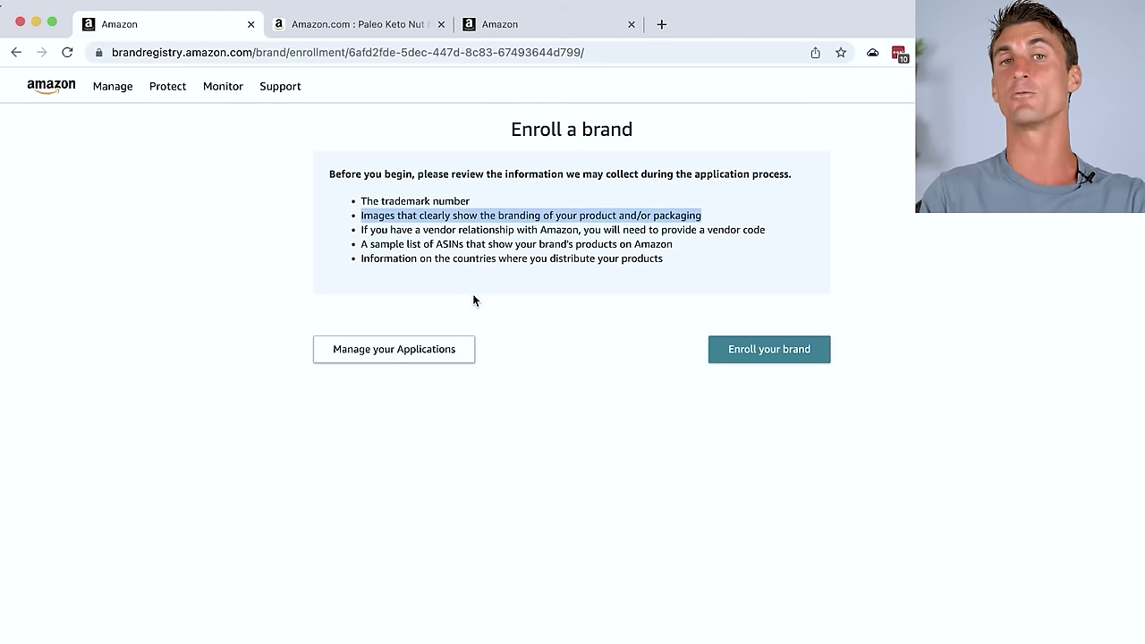
{"action": "left_click", "coordinate": [475, 367]}
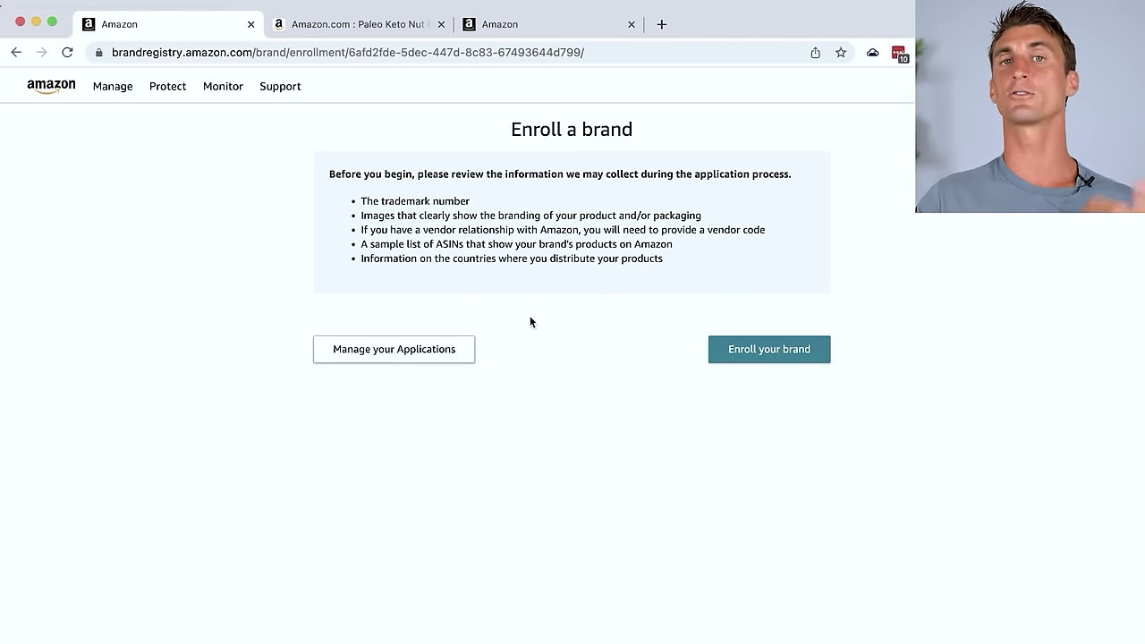
- Start the brand application and enter Rocket Tea as the brand name, continuing to the trademark registration or serial number
{"action": "left_click", "coordinate": [746, 351]}
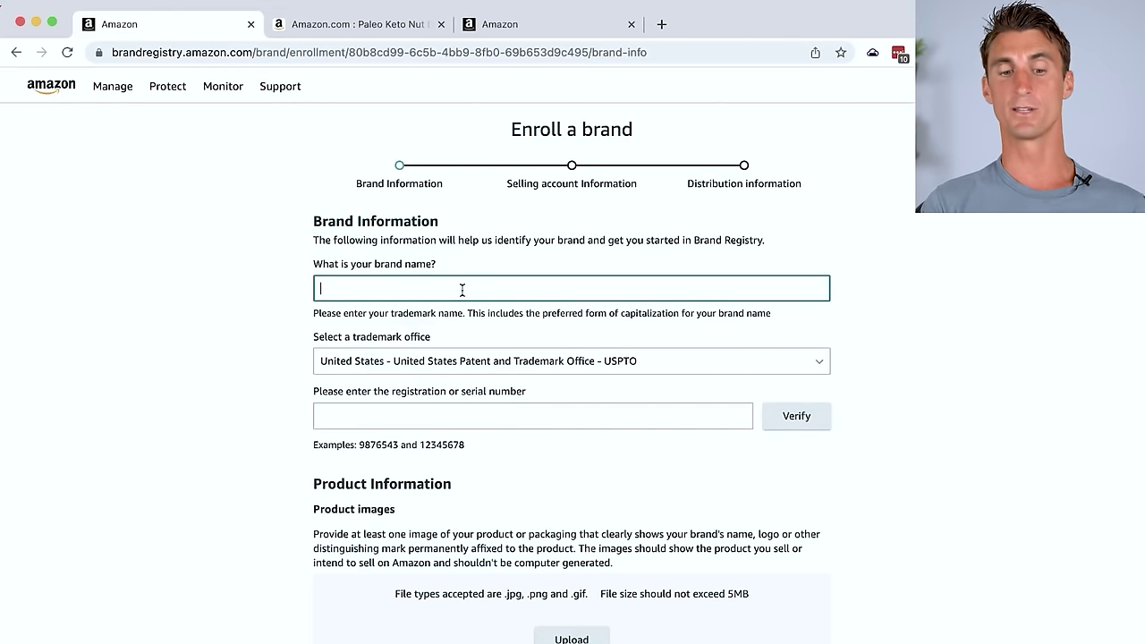
{"action": "type", "text": "Rocket Tea"}
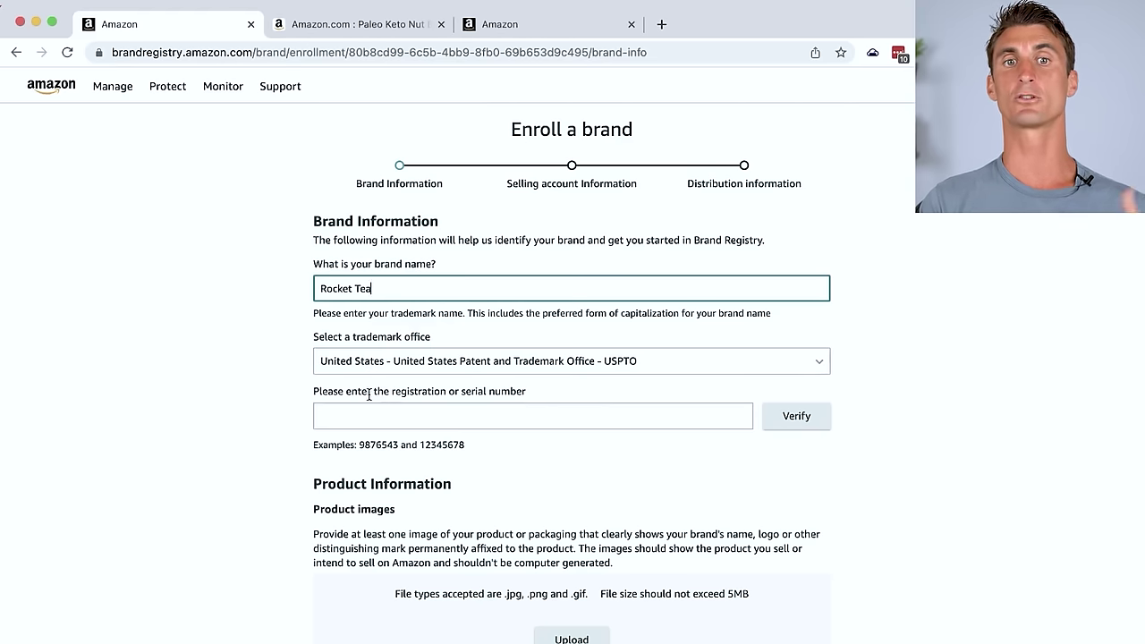
{"action": "left_click", "coordinate": [397, 419]}
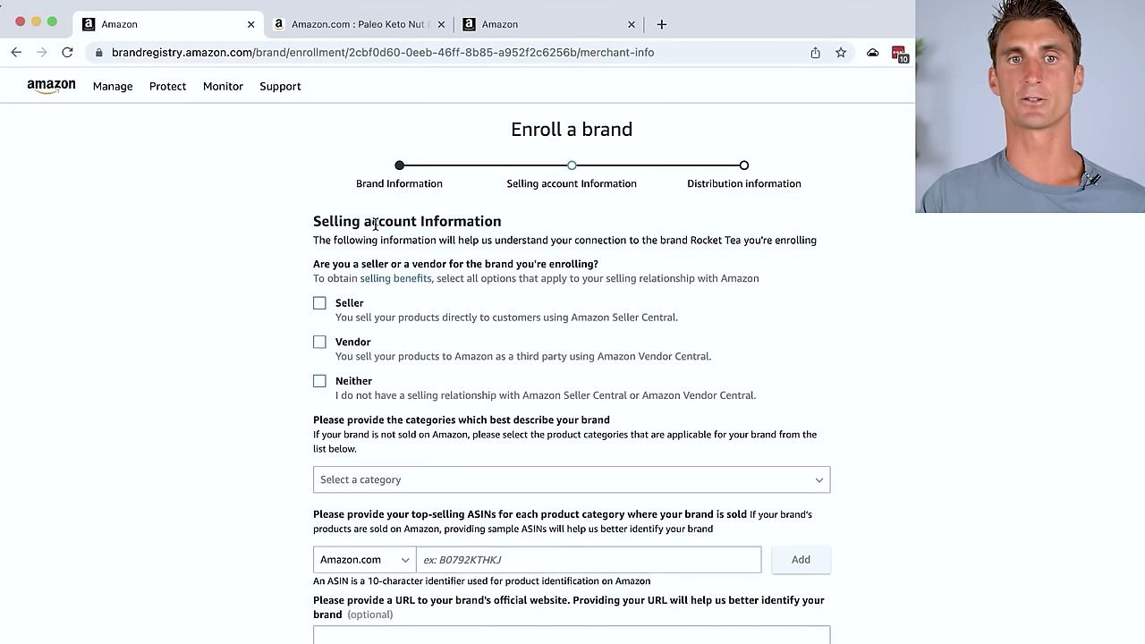
- Declare a Seller relationship for the brand and select the listed United States Rocket Tea selling account
{"action": "left_click", "coordinate": [318, 306]}
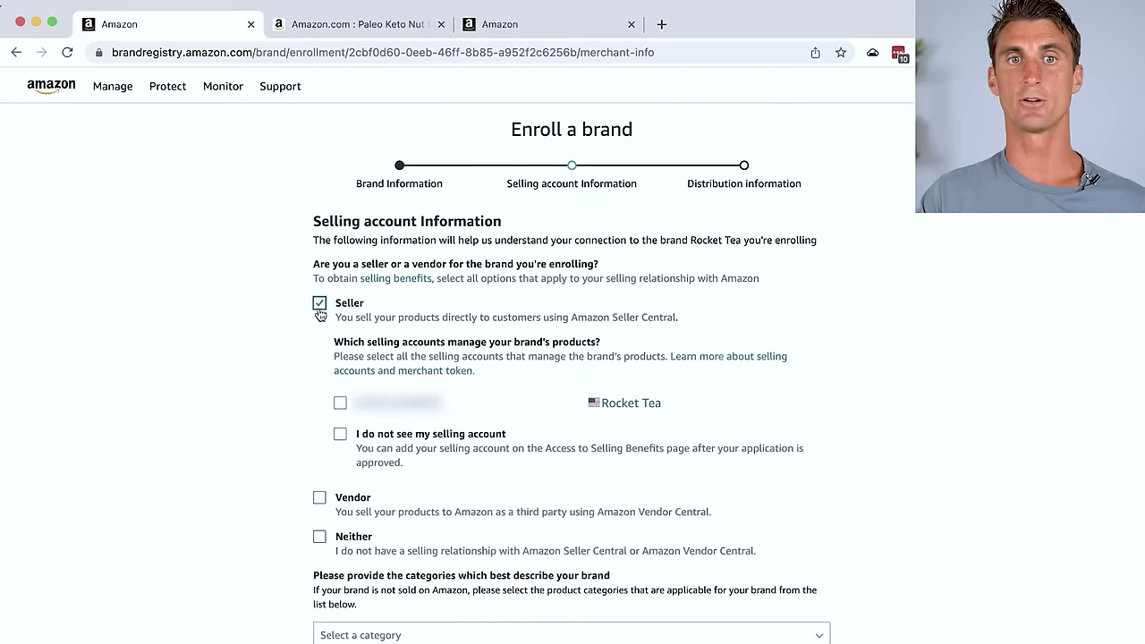
{"action": "left_click", "coordinate": [320, 307]}
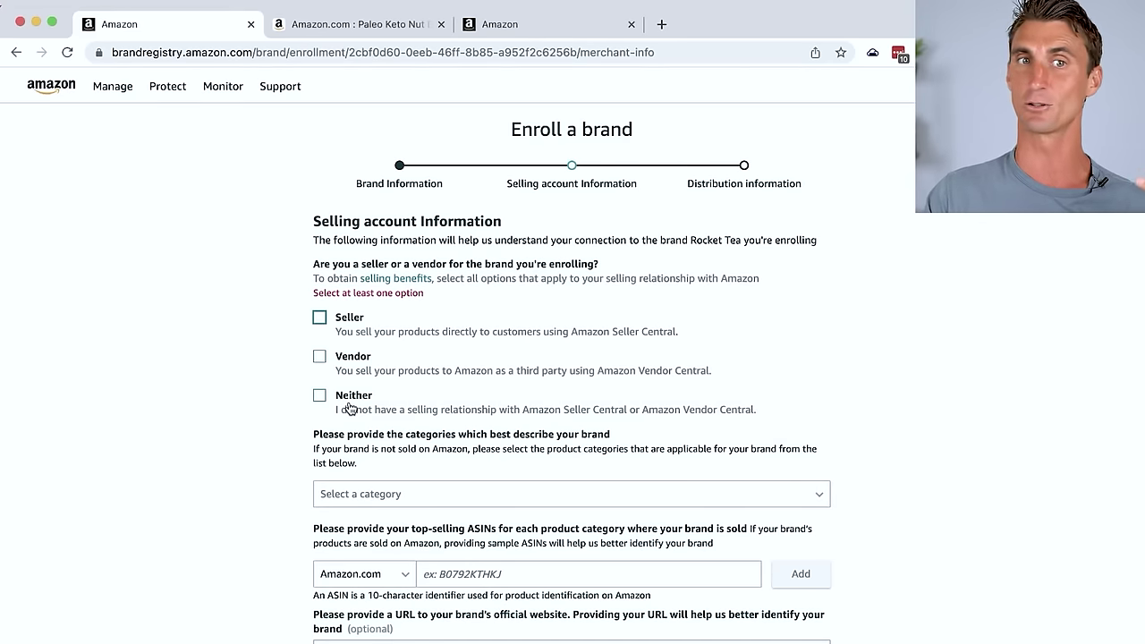
{"action": "left_click", "coordinate": [321, 318]}
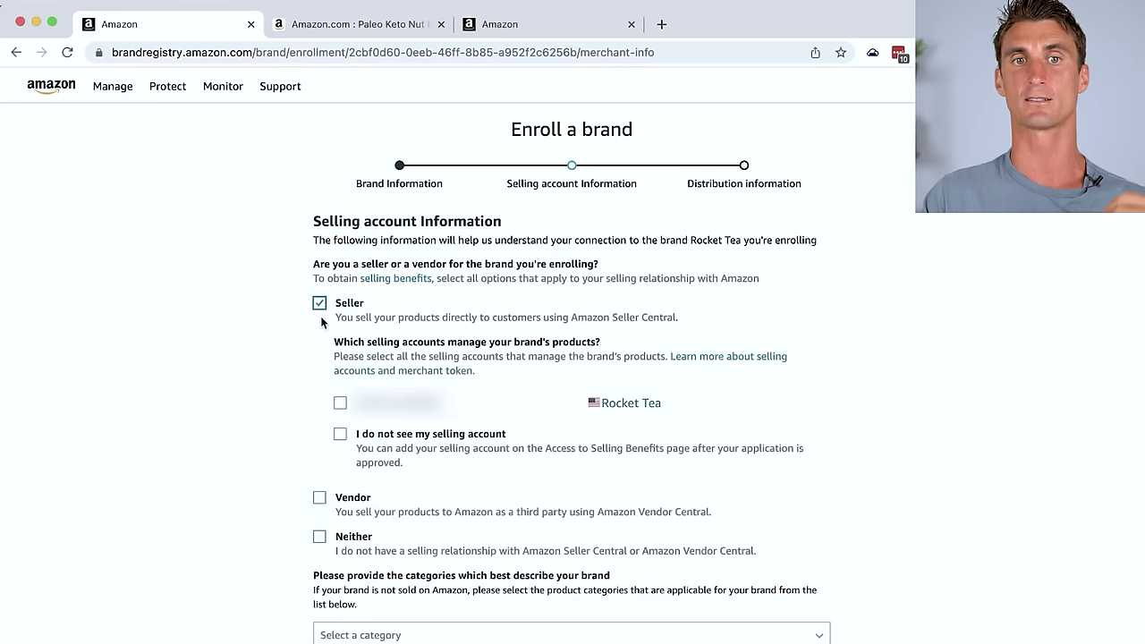
{"action": "left_click", "coordinate": [341, 403]}
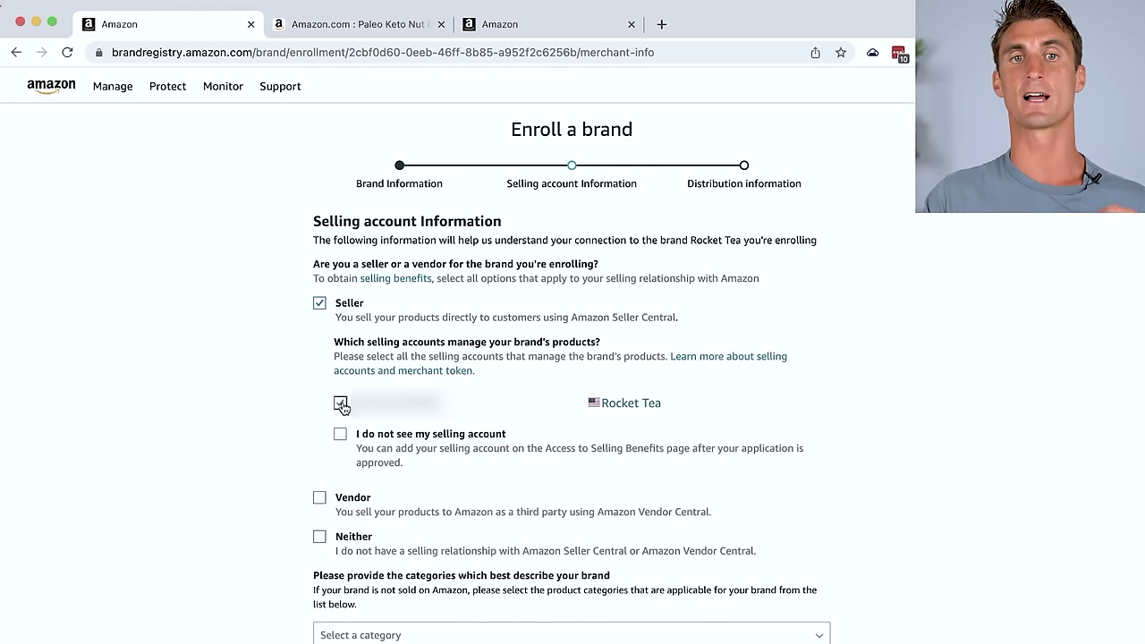
- Select Grocery & Gourmet Food as the category that best describes the brand
{"action": "scroll", "coordinate": [801, 395], "scroll_direction": "down", "scroll_amount": 2}
{"action": "scroll", "coordinate": [801, 395], "scroll_direction": "down", "scroll_amount": 6}
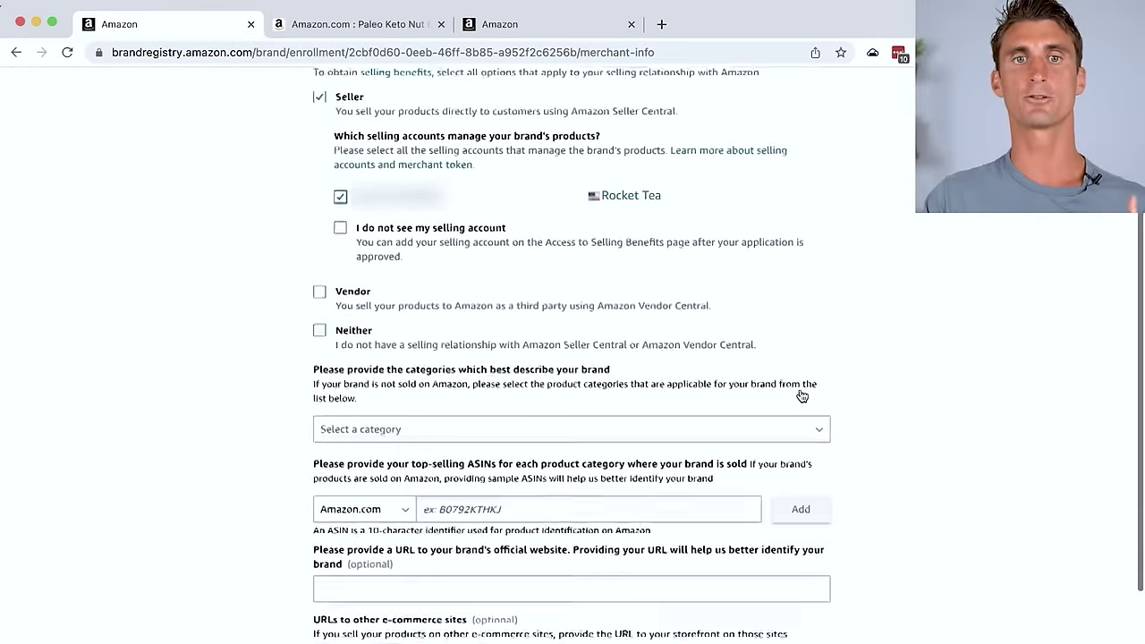
{"action": "left_click", "coordinate": [451, 291]}
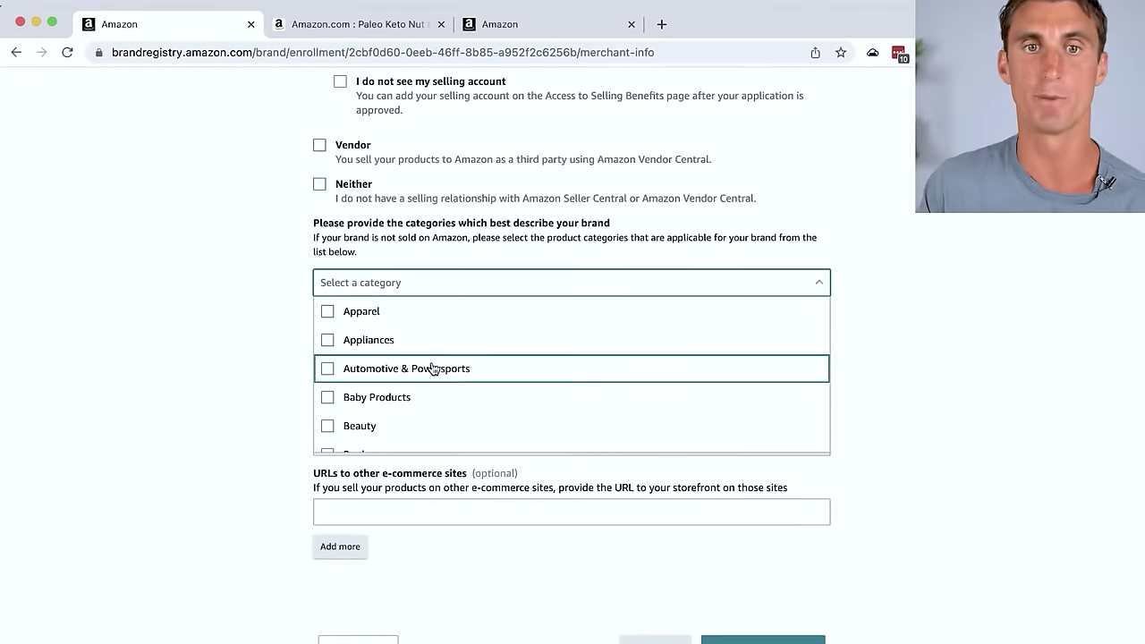
{"action": "scroll", "coordinate": [432, 370], "scroll_direction": "down", "scroll_amount": 1}
{"action": "scroll", "coordinate": [433, 368], "scroll_direction": "down", "scroll_amount": 3}
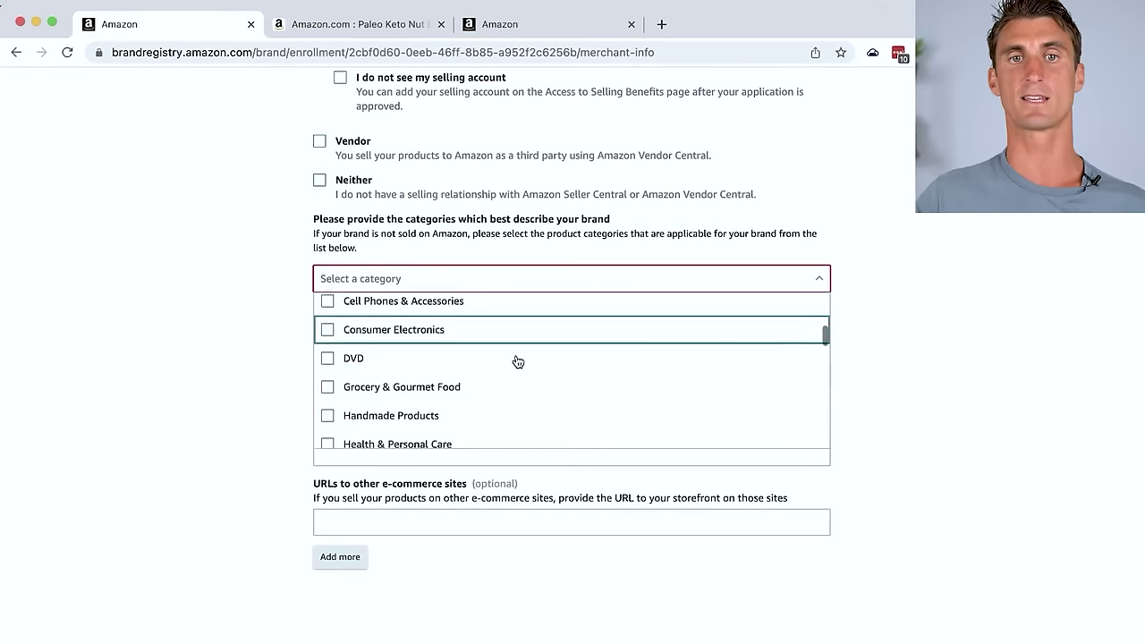
{"action": "left_click", "coordinate": [521, 385]}
{"action": "left_click", "coordinate": [1050, 380]}
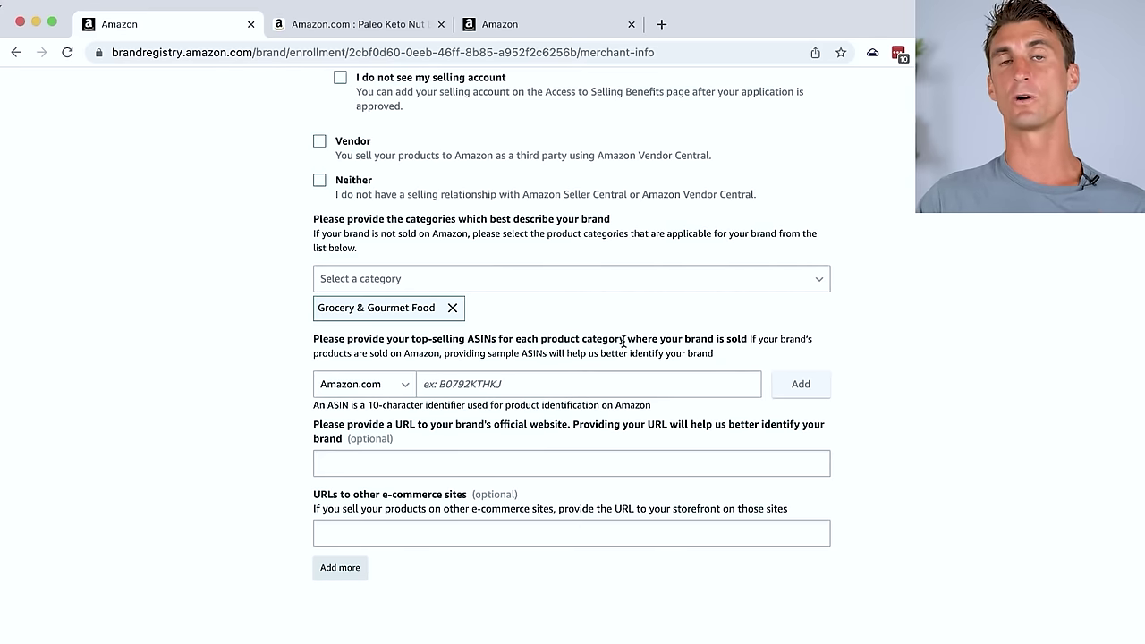
- Look up a product's ASIN in Seller Central's Manage Inventory and enter B08C36BRS5 as the brand's top-selling Amazon.com ASIN
{"action": "left_click", "coordinate": [571, 381]}
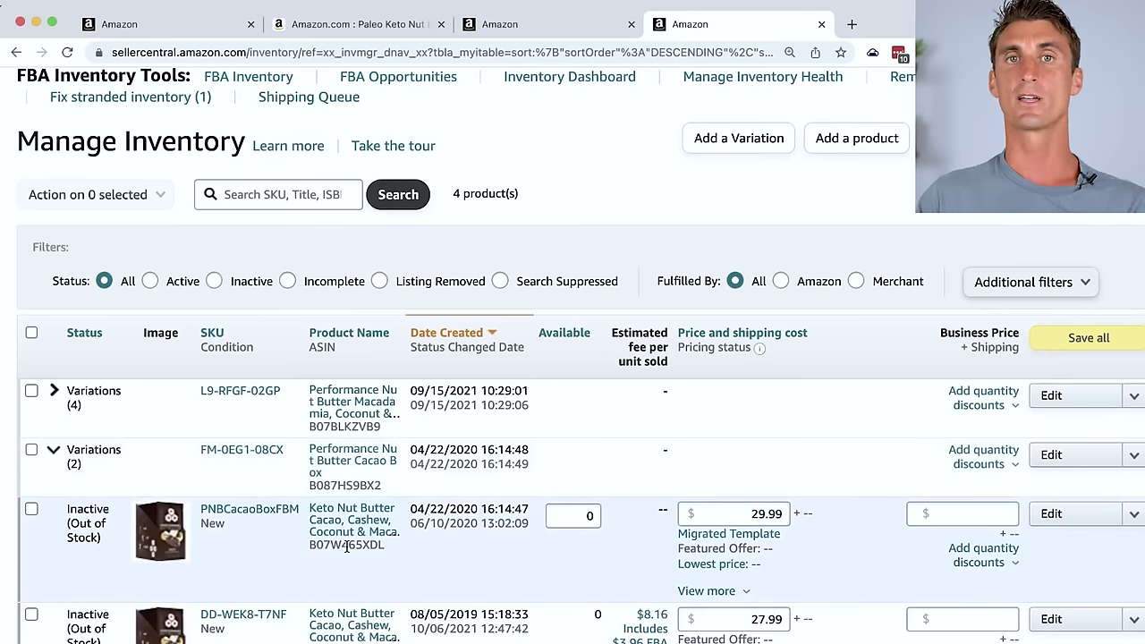
{"action": "double_click", "coordinate": [347, 544]}
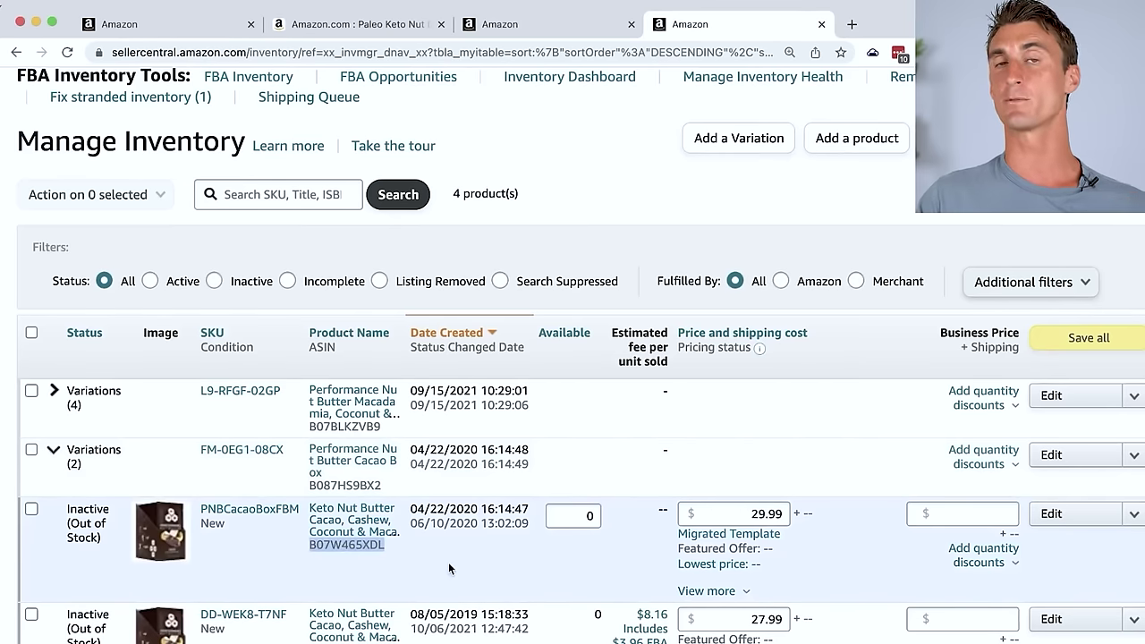
{"action": "right_click", "coordinate": [366, 544]}
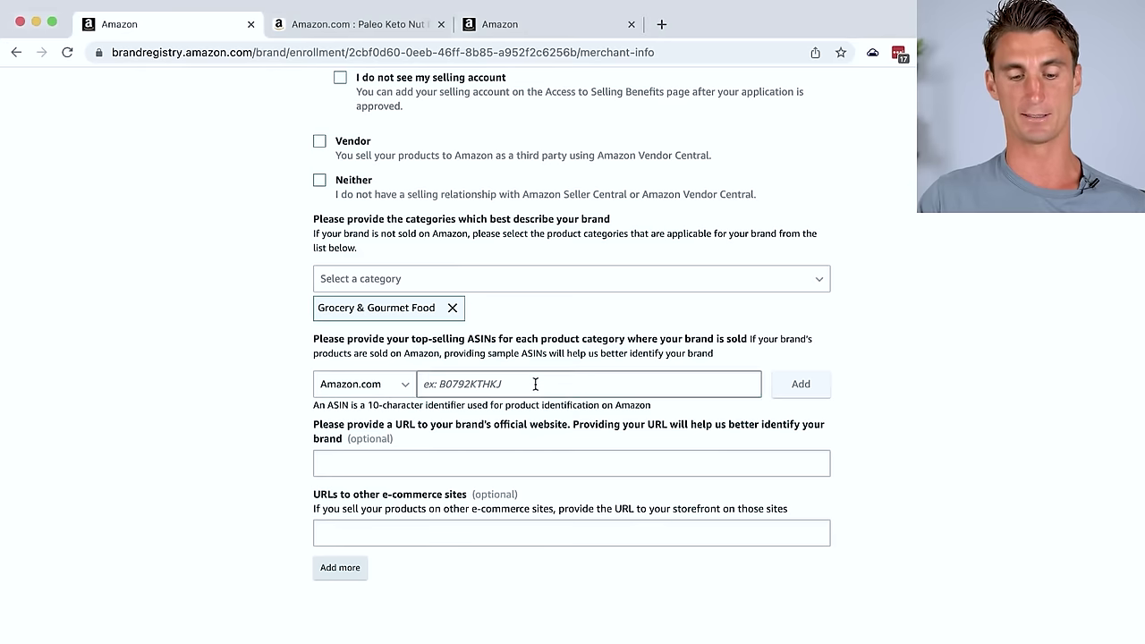
{"action": "left_click", "coordinate": [534, 384]}
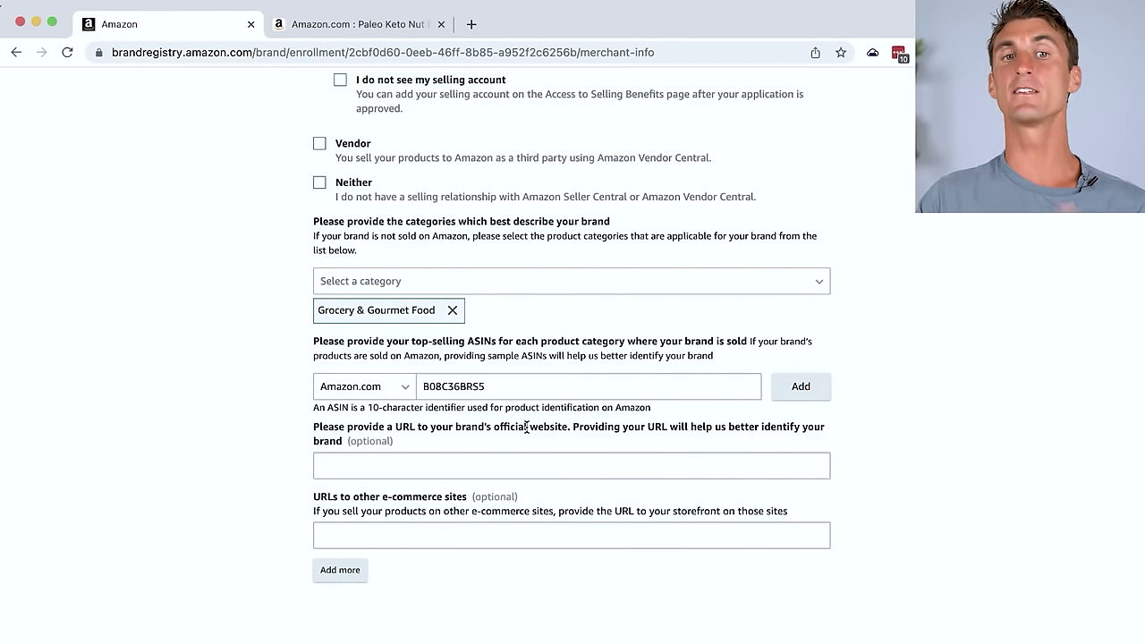
{"action": "left_click", "coordinate": [382, 470]}
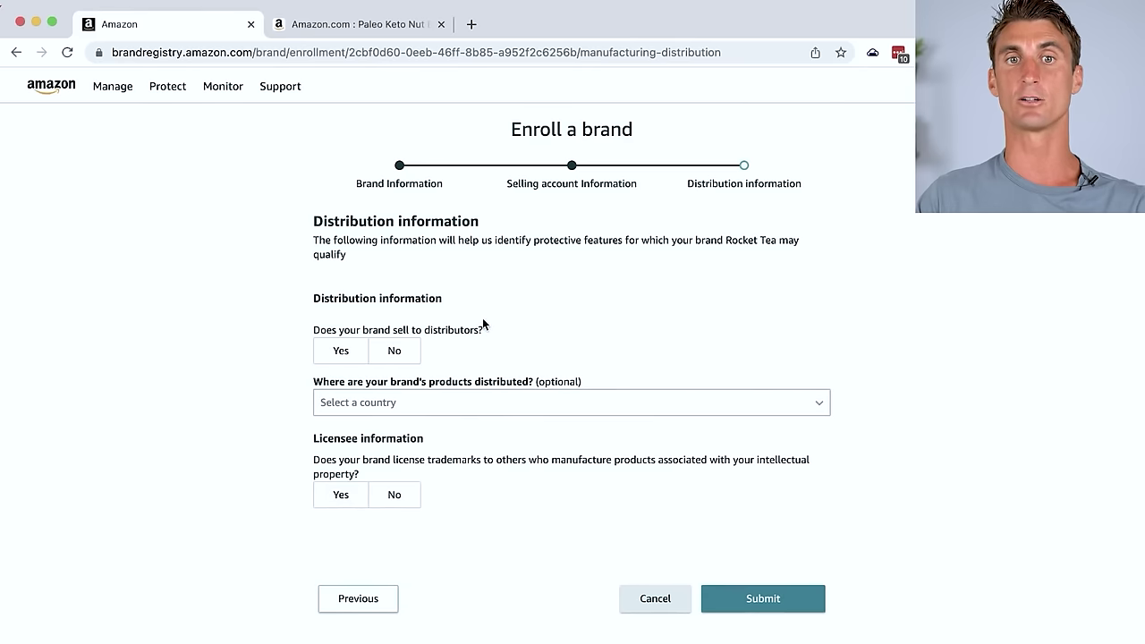
- Complete the distribution information with No for distributors, United States for distribution and No for trademark licensing, and submit the application
{"action": "left_click", "coordinate": [415, 349]}
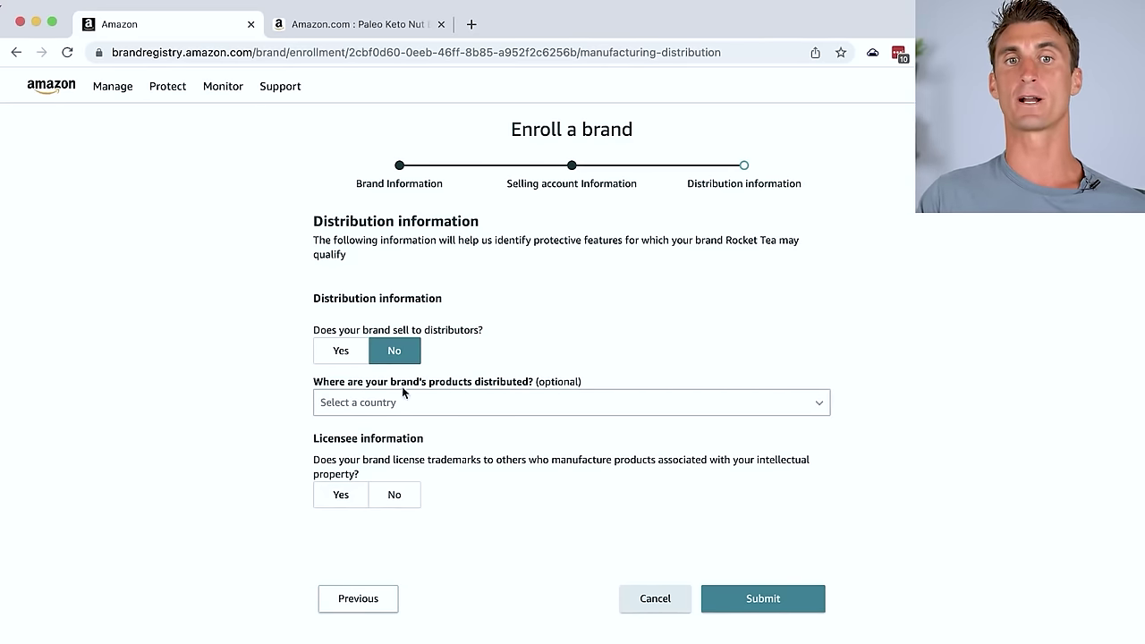
{"action": "left_click", "coordinate": [477, 406]}
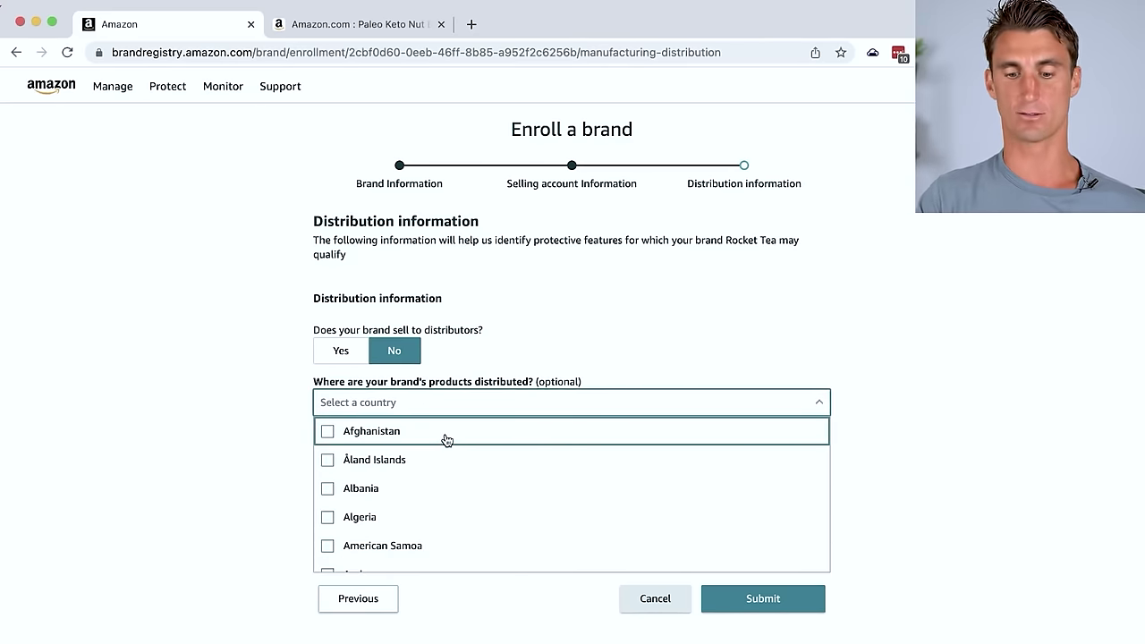
{"action": "scroll", "coordinate": [446, 439], "scroll_direction": "down", "scroll_amount": 20}
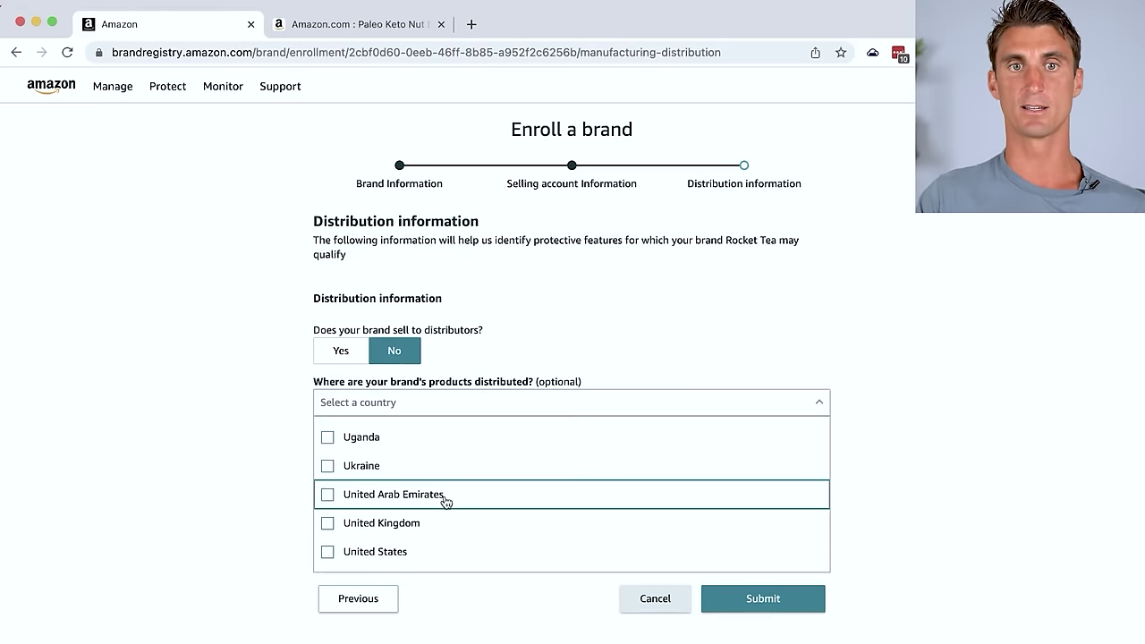
{"action": "left_click", "coordinate": [425, 550]}
{"action": "left_click", "coordinate": [912, 438]}
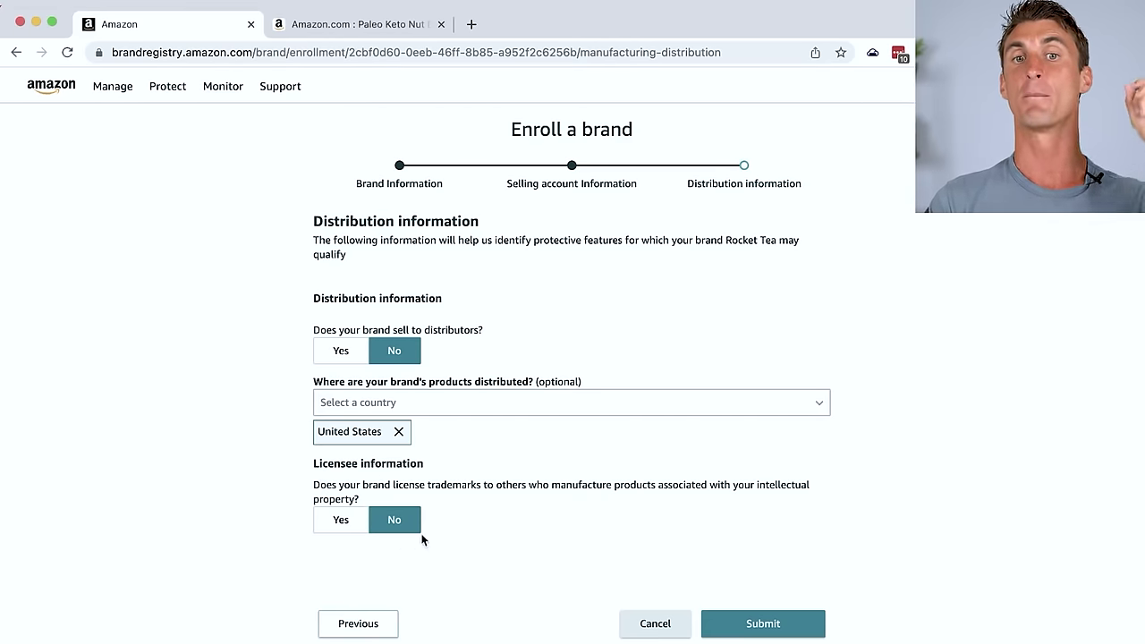
{"action": "left_click", "coordinate": [758, 623]}
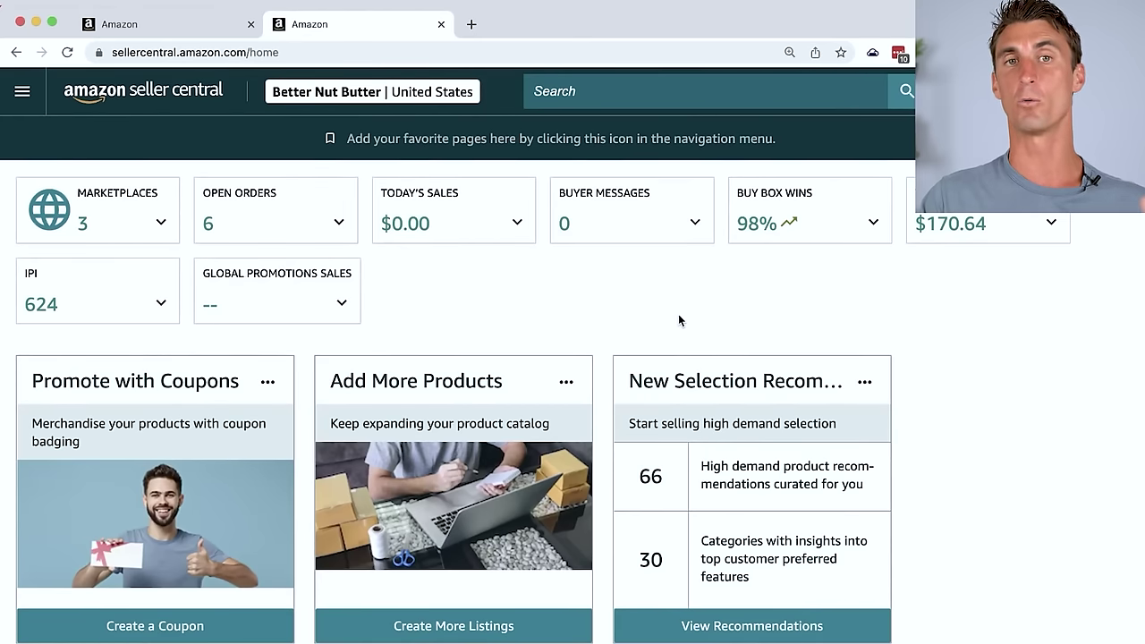
- Examine the reports, advertising and brand tools offered in Seller Central for the Better Nut Butter account
{"action": "scroll", "coordinate": [81, 125], "scroll_direction": "down", "scroll_amount": 1}
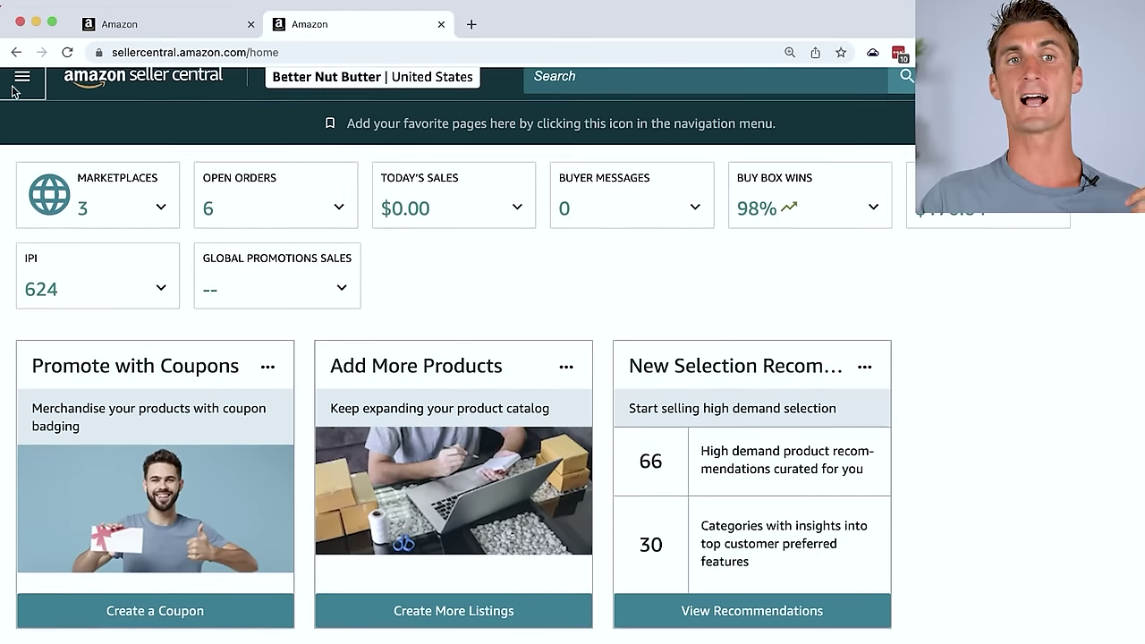
{"action": "left_click", "coordinate": [22, 76]}
{"action": "mouse_move", "coordinate": [58, 383]}
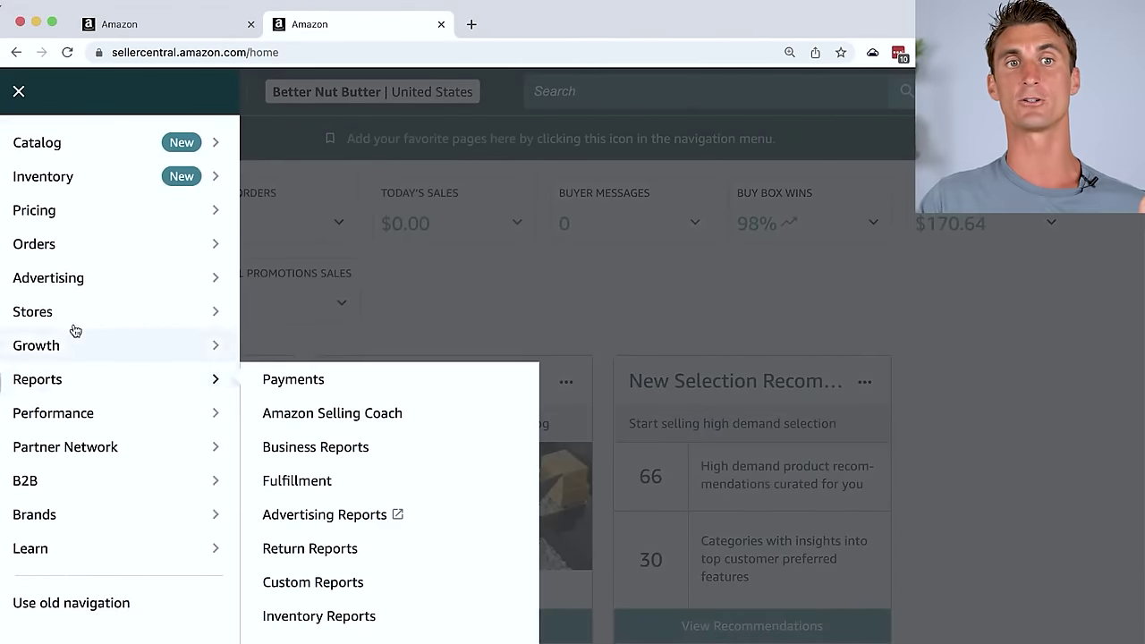
{"action": "mouse_move", "coordinate": [79, 288]}
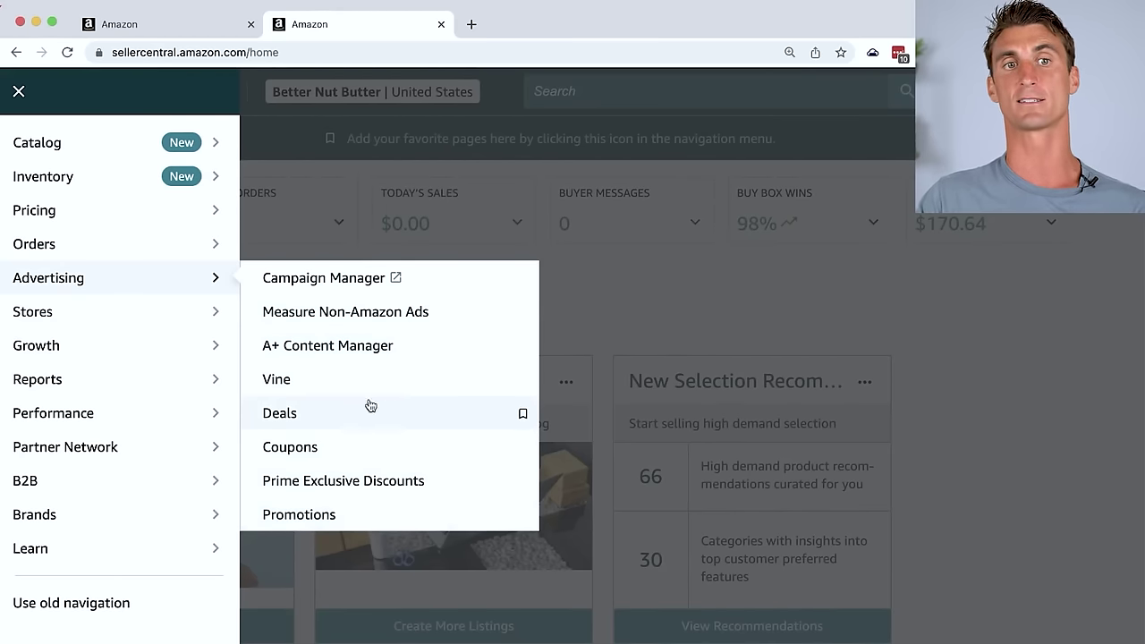
{"action": "mouse_move", "coordinate": [135, 510]}
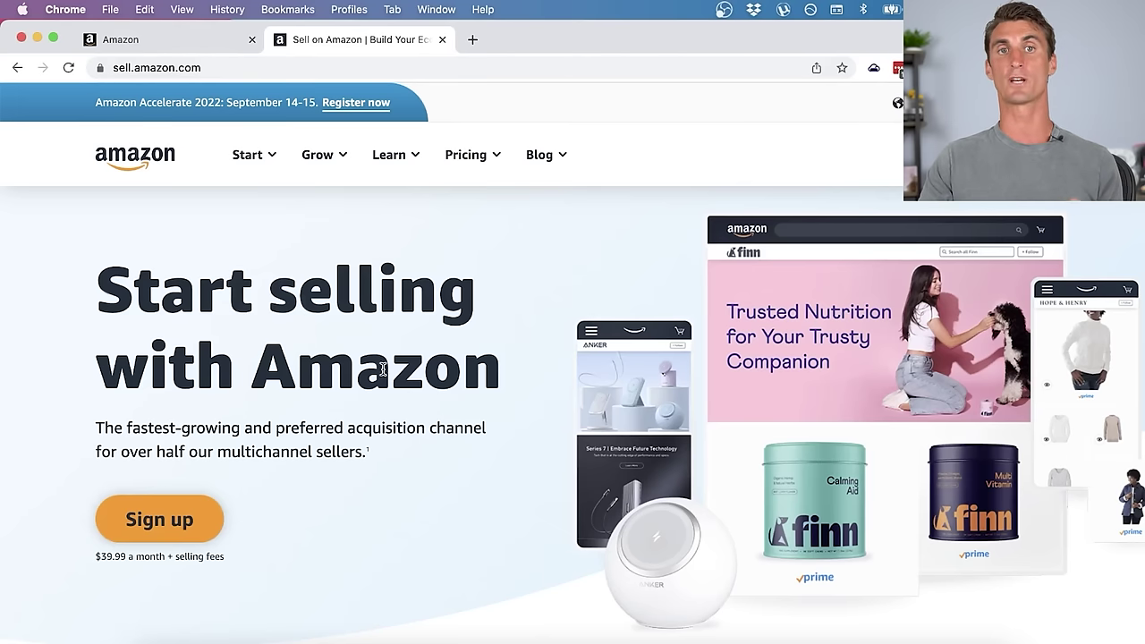
- Close the Sell on Amazon page and open the Add Products page in The Rocket Tea Company's Seller Central account
{"action": "left_click", "coordinate": [442, 39]}
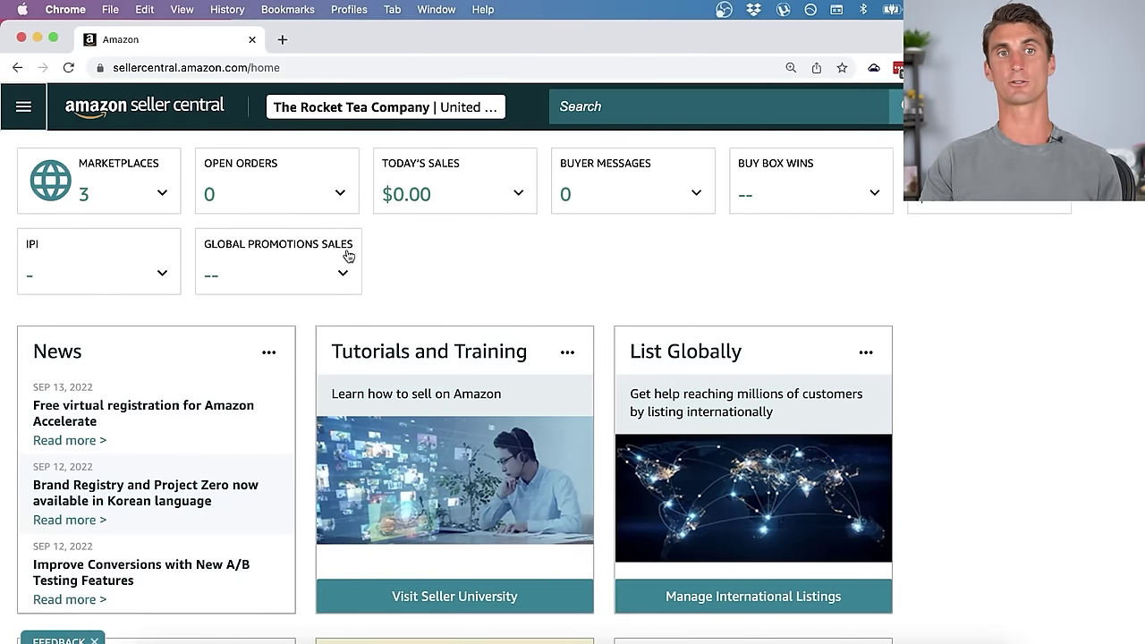
{"action": "left_click", "coordinate": [23, 106]}
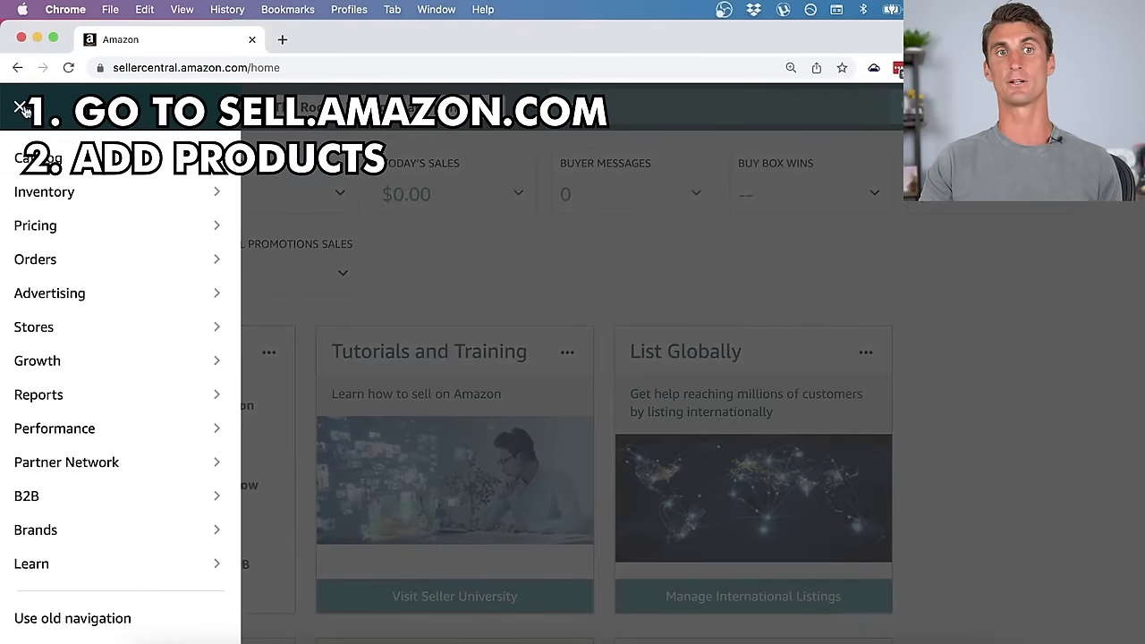
{"action": "mouse_move", "coordinate": [54, 154]}
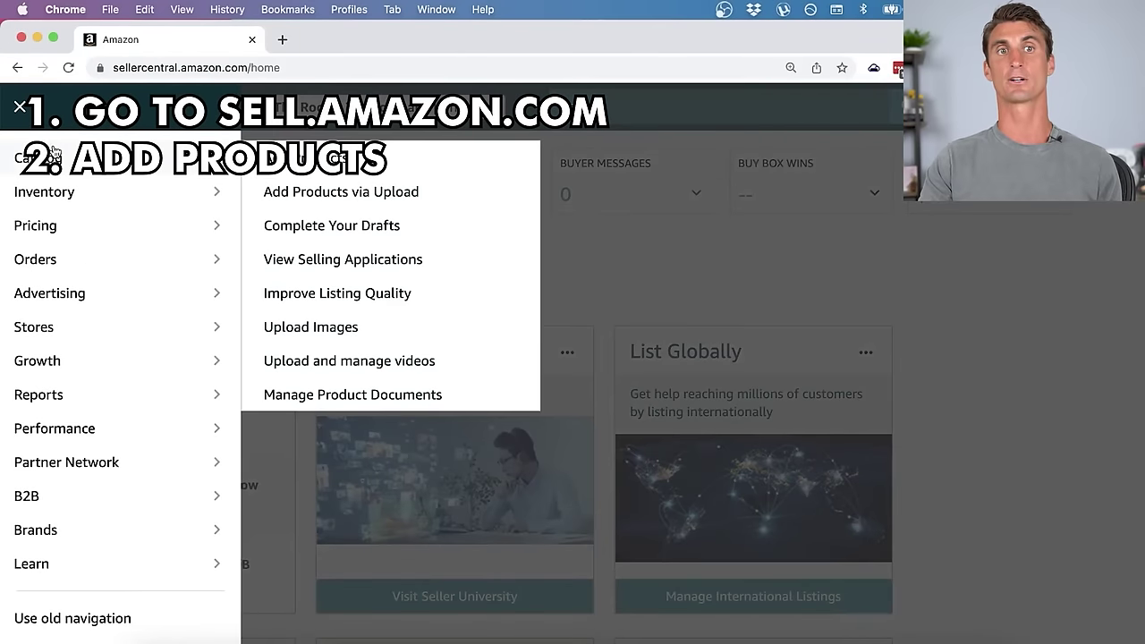
{"action": "left_click", "coordinate": [288, 165]}
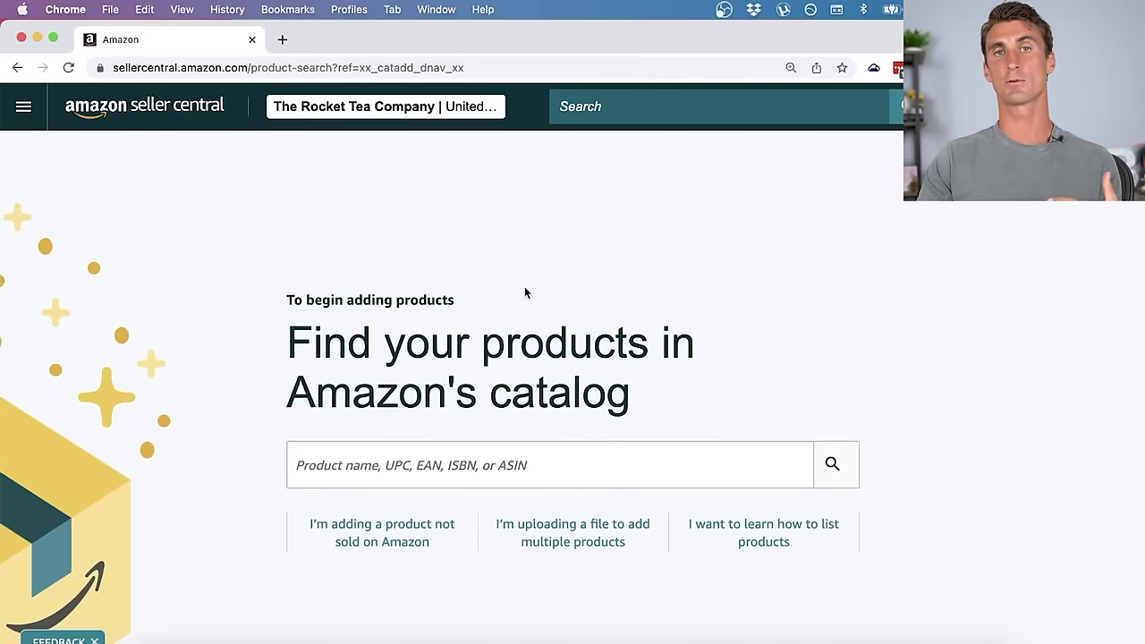
- Start adding a product not sold on Amazon and look through the product type categories
{"action": "left_click", "coordinate": [368, 468]}
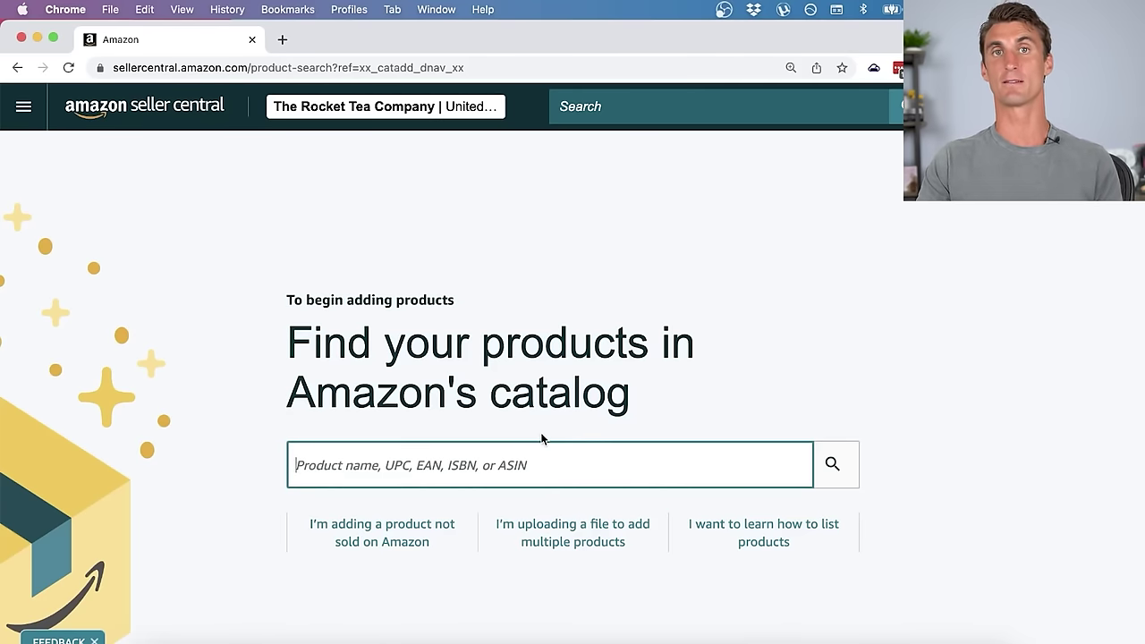
{"action": "left_click", "coordinate": [380, 549]}
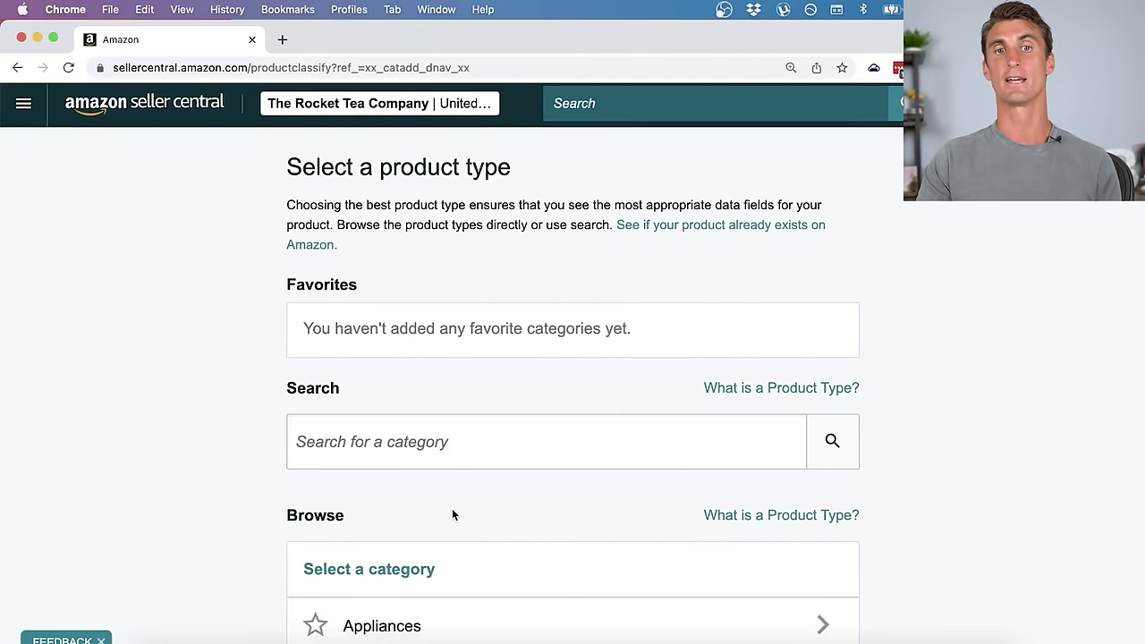
{"action": "scroll", "coordinate": [452, 514], "scroll_direction": "down", "scroll_amount": 5}
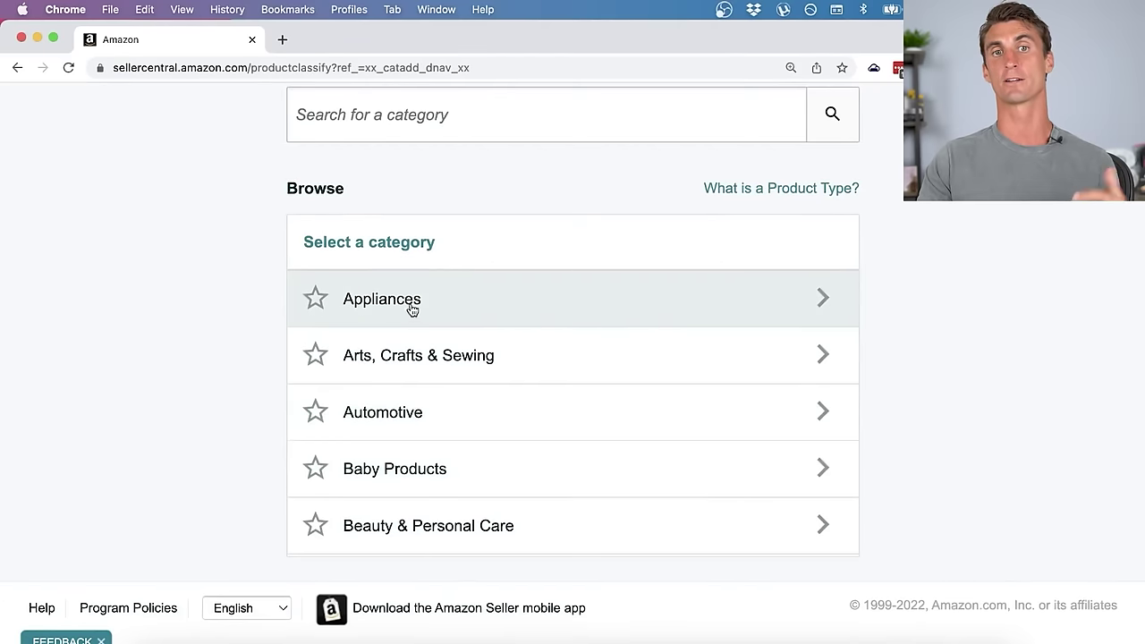
{"action": "scroll", "coordinate": [465, 465], "scroll_direction": "down", "scroll_amount": 1}
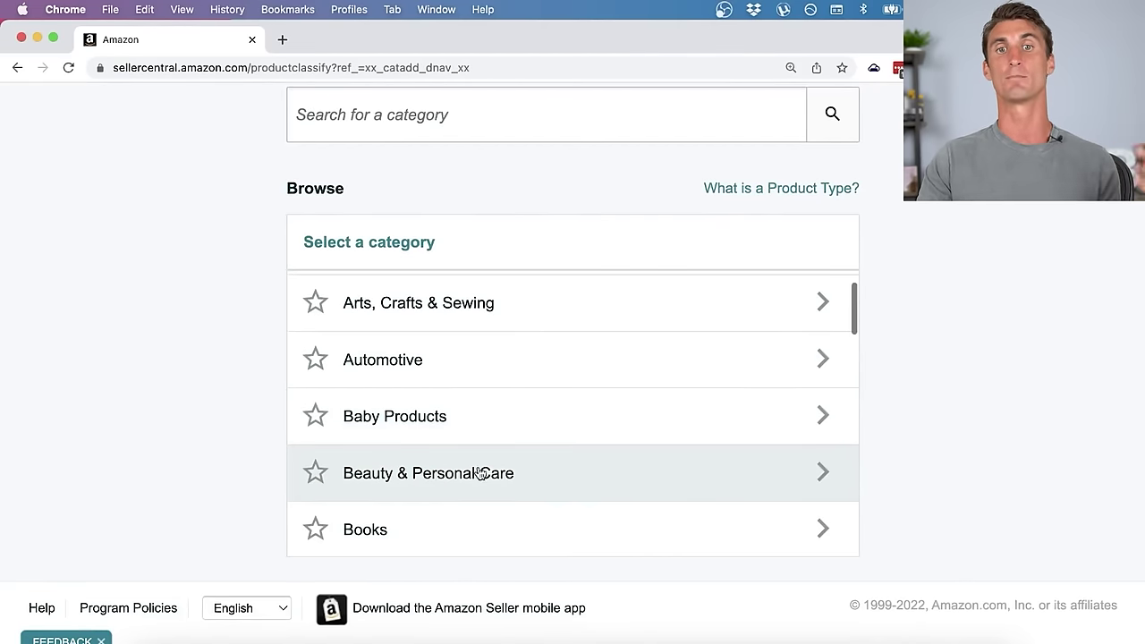
{"action": "scroll", "coordinate": [470, 451], "scroll_direction": "up", "scroll_amount": 1}
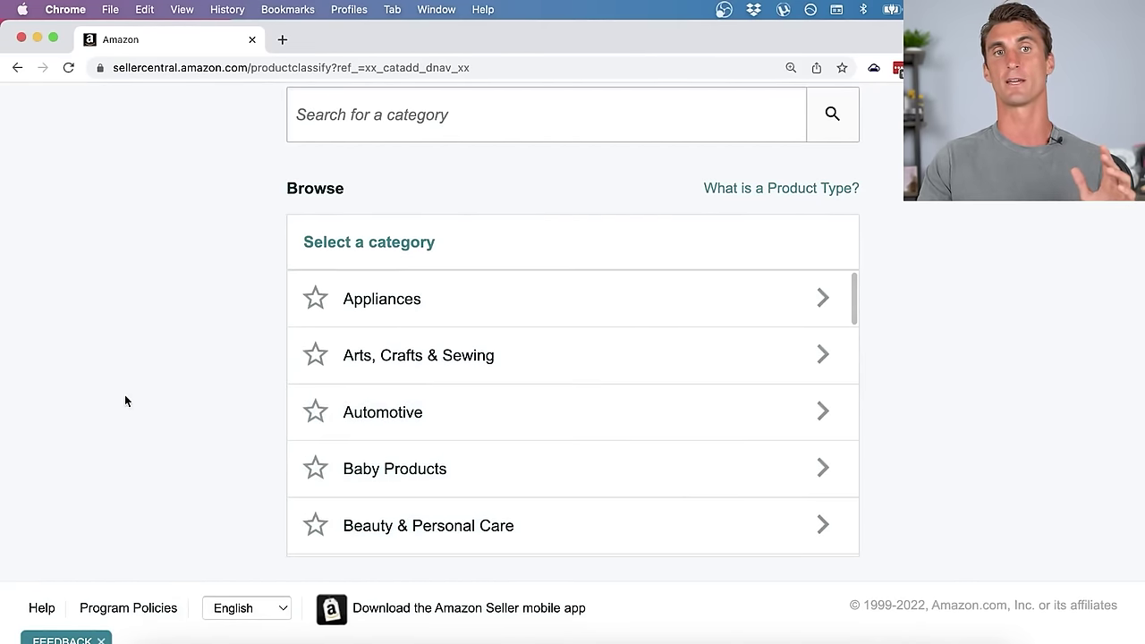
{"action": "scroll", "coordinate": [128, 396], "scroll_direction": "up", "scroll_amount": 5}
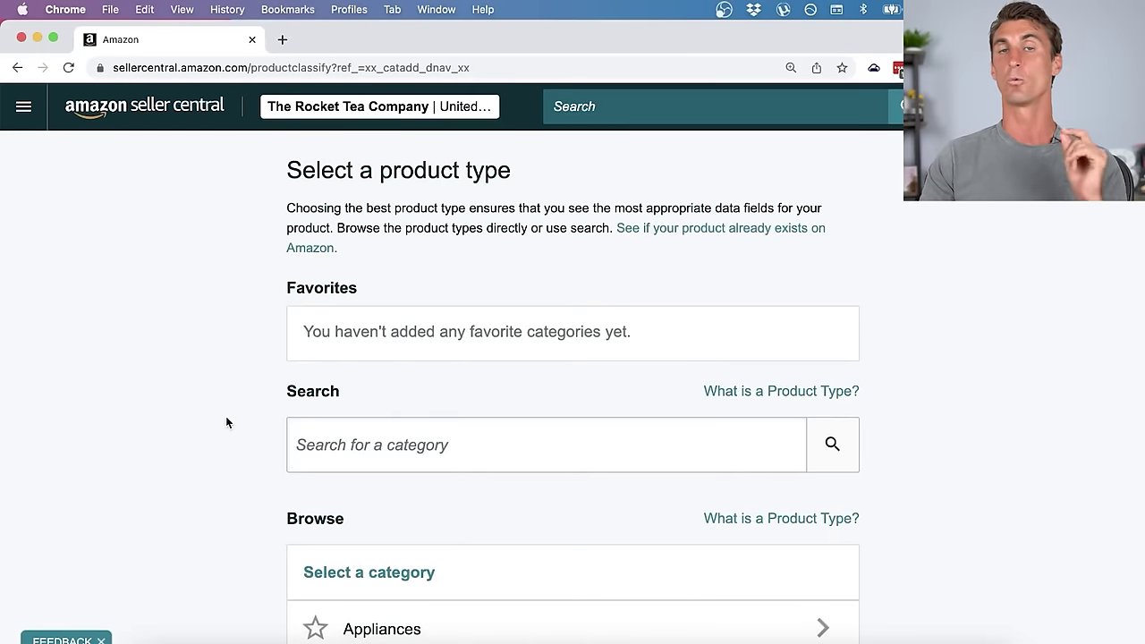
- Search the product types for "black tea" and select Grocery & Gourmet Food > Beverages > Tea > Black
{"action": "left_click", "coordinate": [383, 454]}
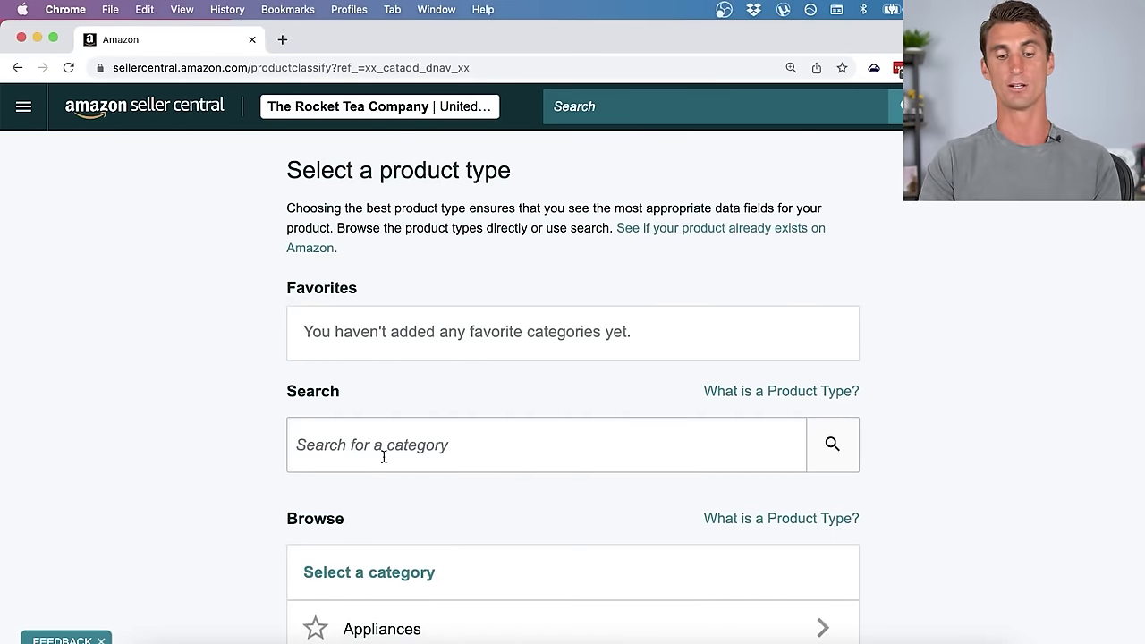
{"action": "type", "text": "black tea"}
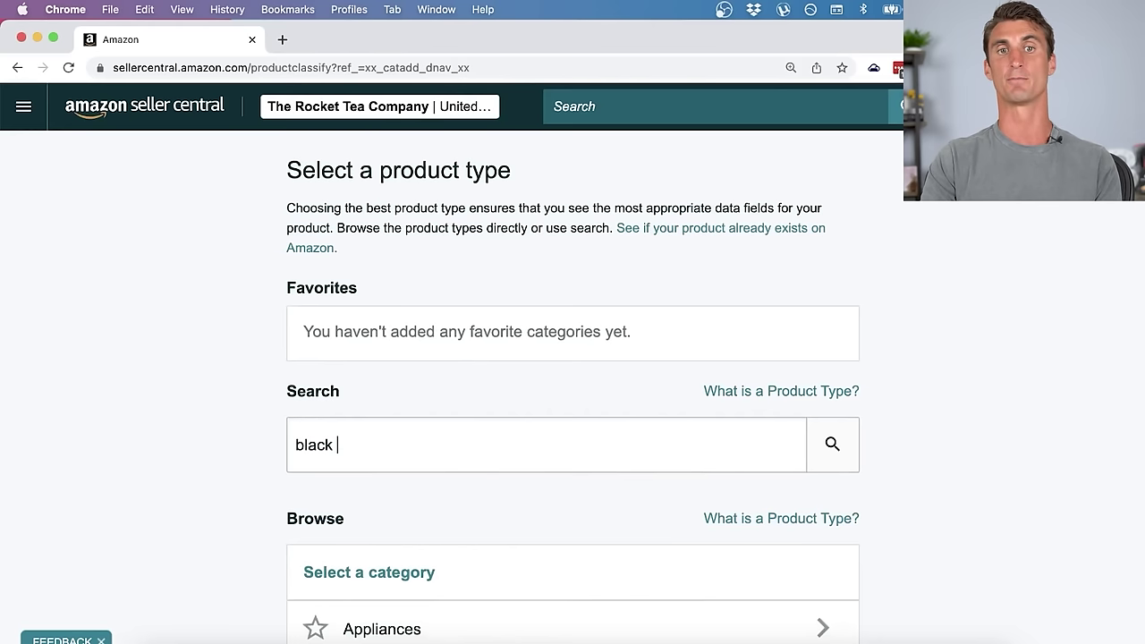
{"action": "left_click", "coordinate": [826, 451]}
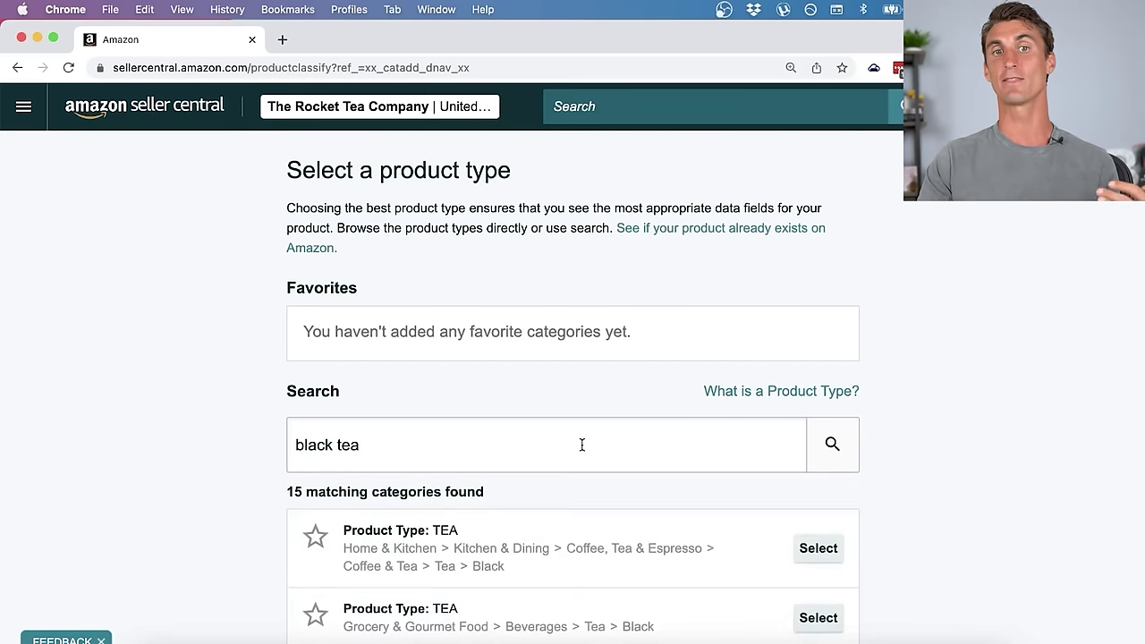
{"action": "scroll", "coordinate": [581, 445], "scroll_direction": "down", "scroll_amount": 3}
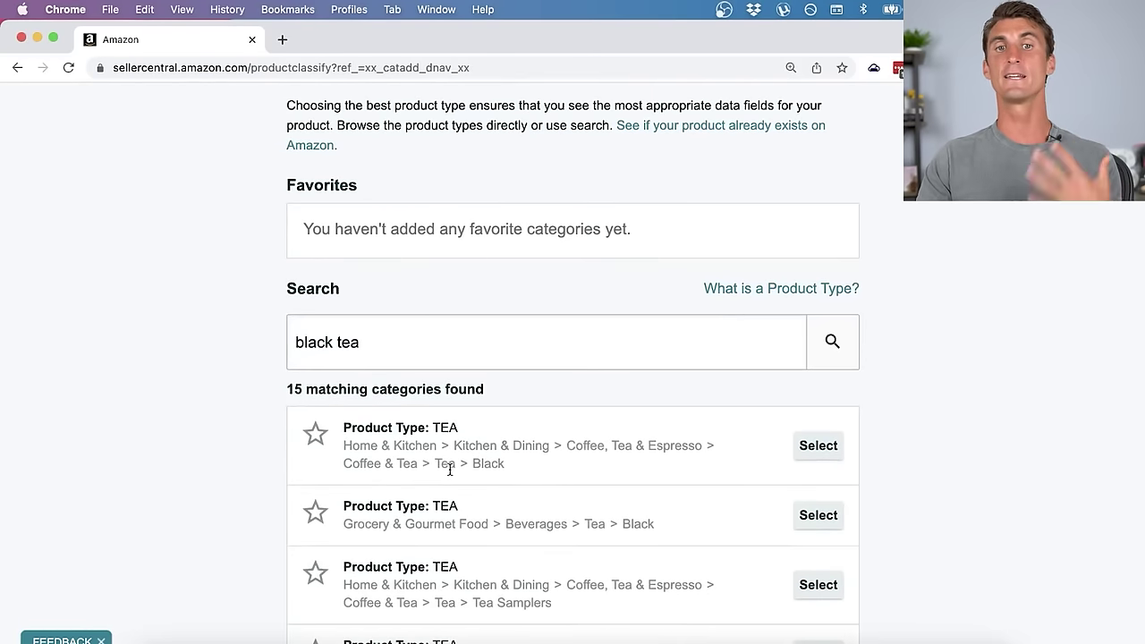
{"action": "scroll", "coordinate": [555, 409], "scroll_direction": "down", "scroll_amount": 3}
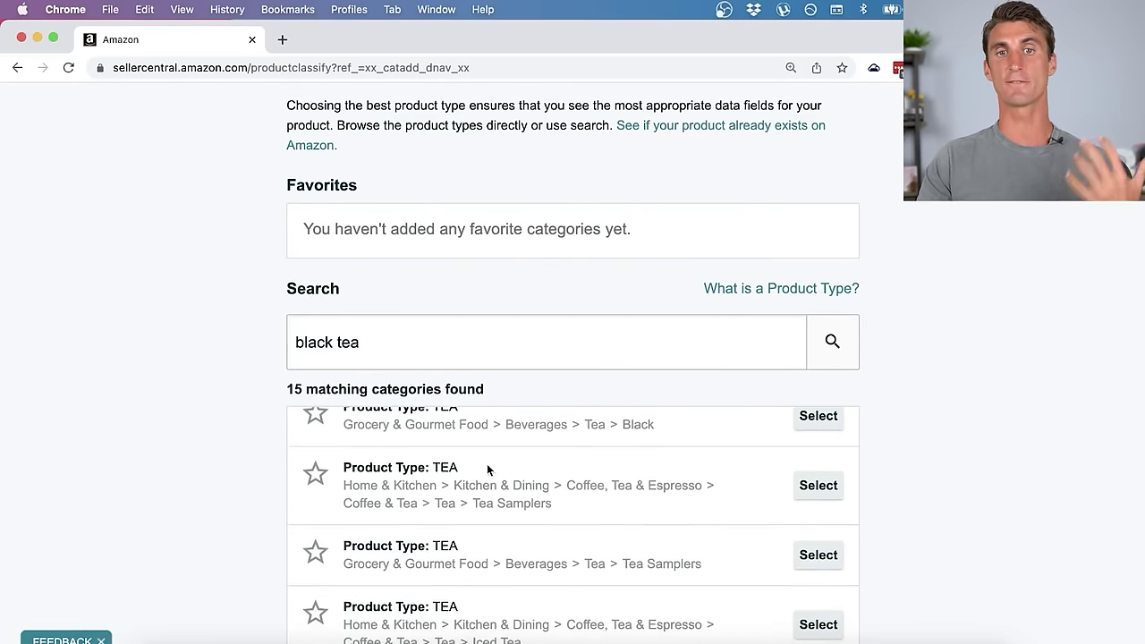
{"action": "scroll", "coordinate": [509, 456], "scroll_direction": "up", "scroll_amount": 3}
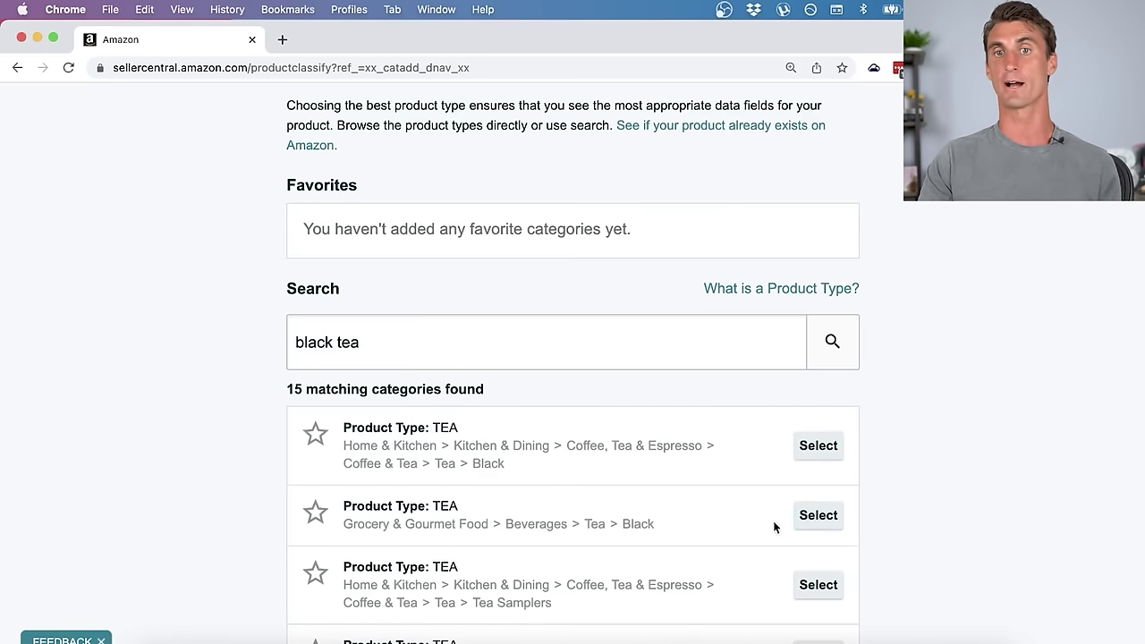
{"action": "left_click", "coordinate": [815, 523]}
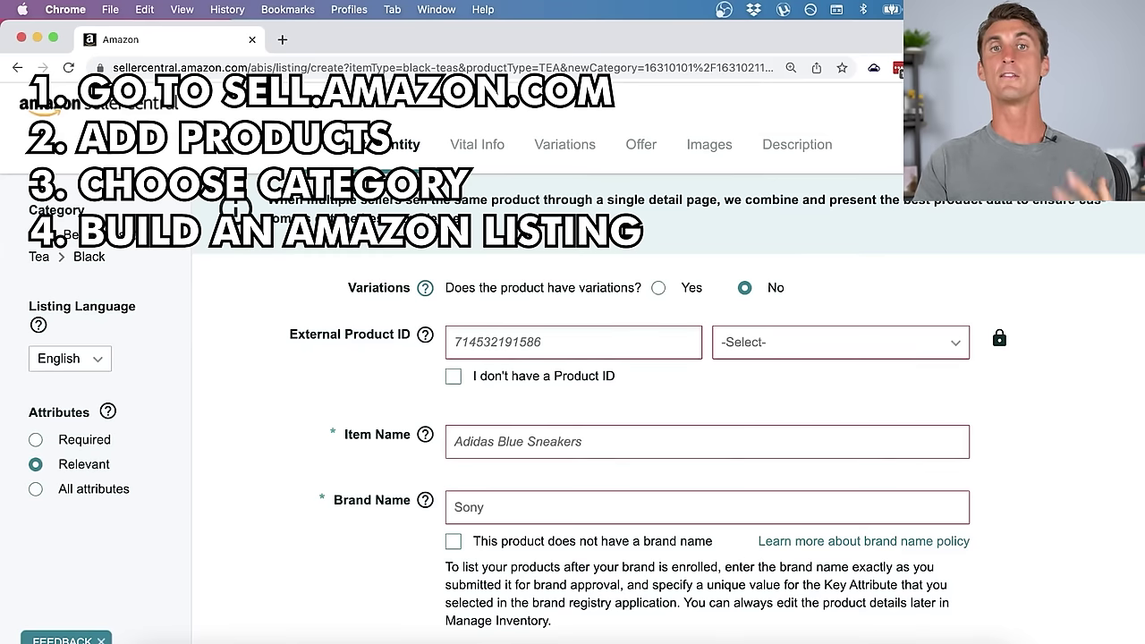
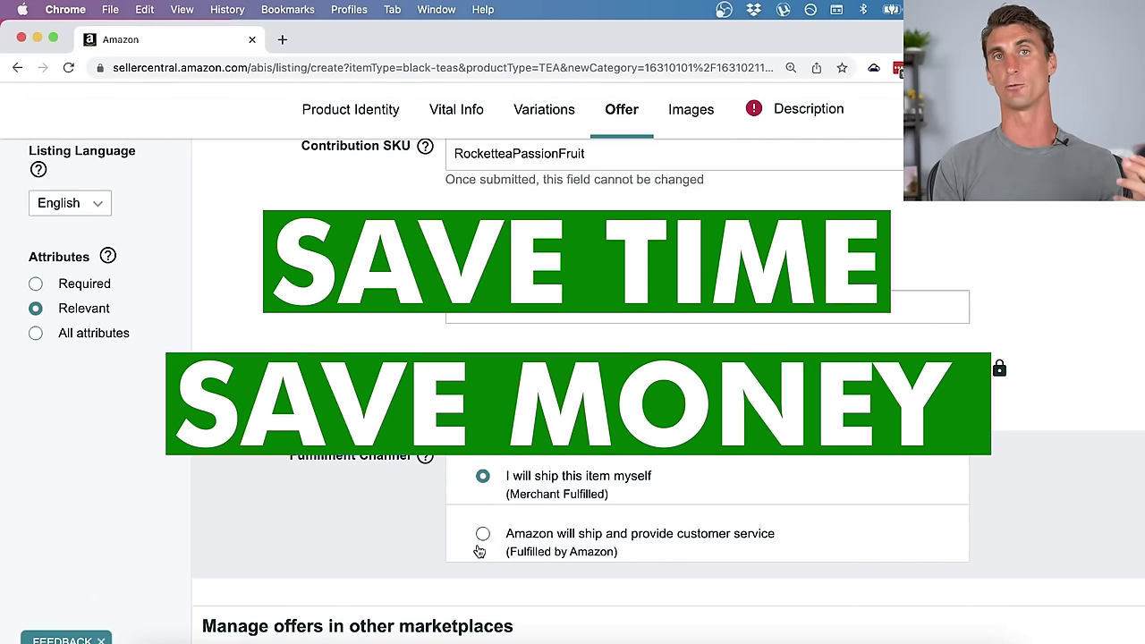
- Set the offer's fulfillment channel to Fulfilled by Amazon and go to the listing's images section
{"action": "left_click", "coordinate": [481, 537]}
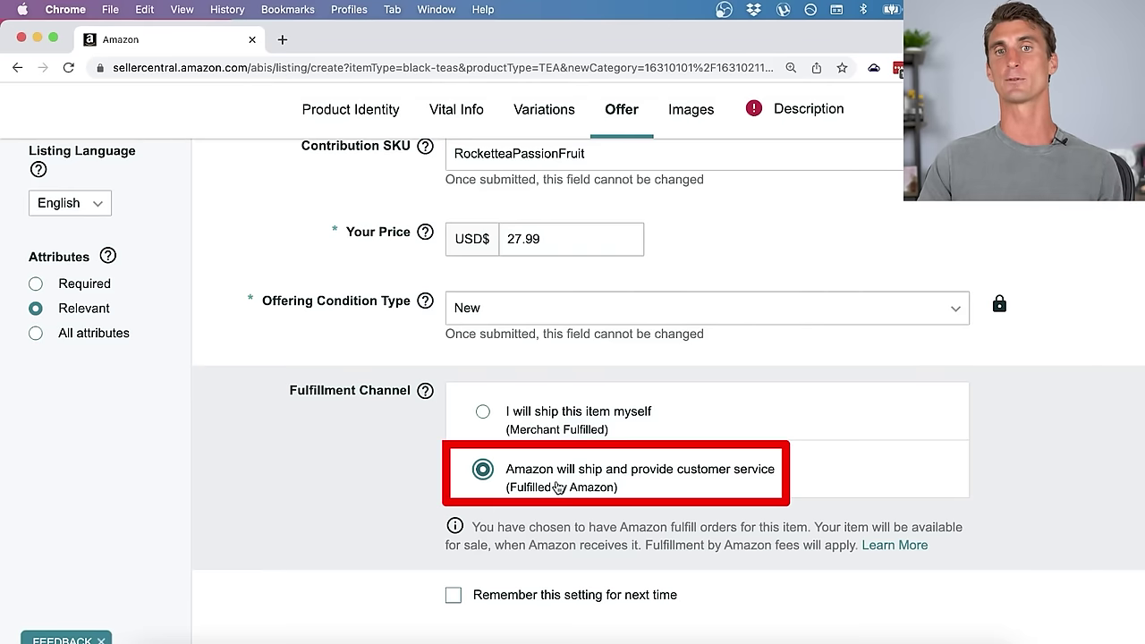
{"action": "scroll", "coordinate": [614, 487], "scroll_direction": "up", "scroll_amount": 3}
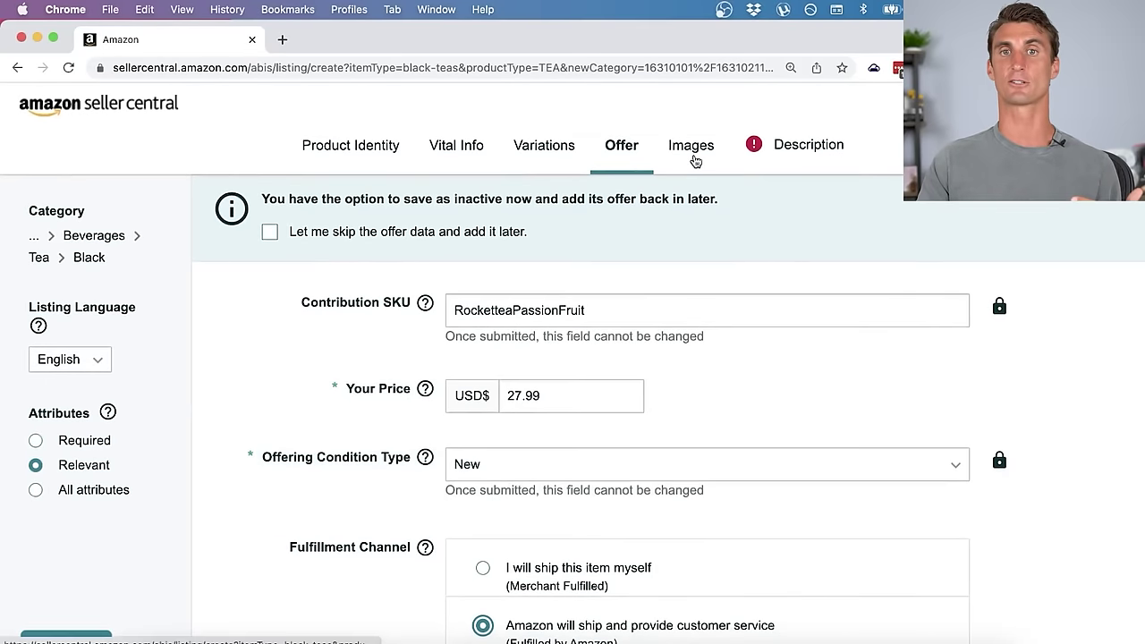
{"action": "left_click", "coordinate": [692, 147]}
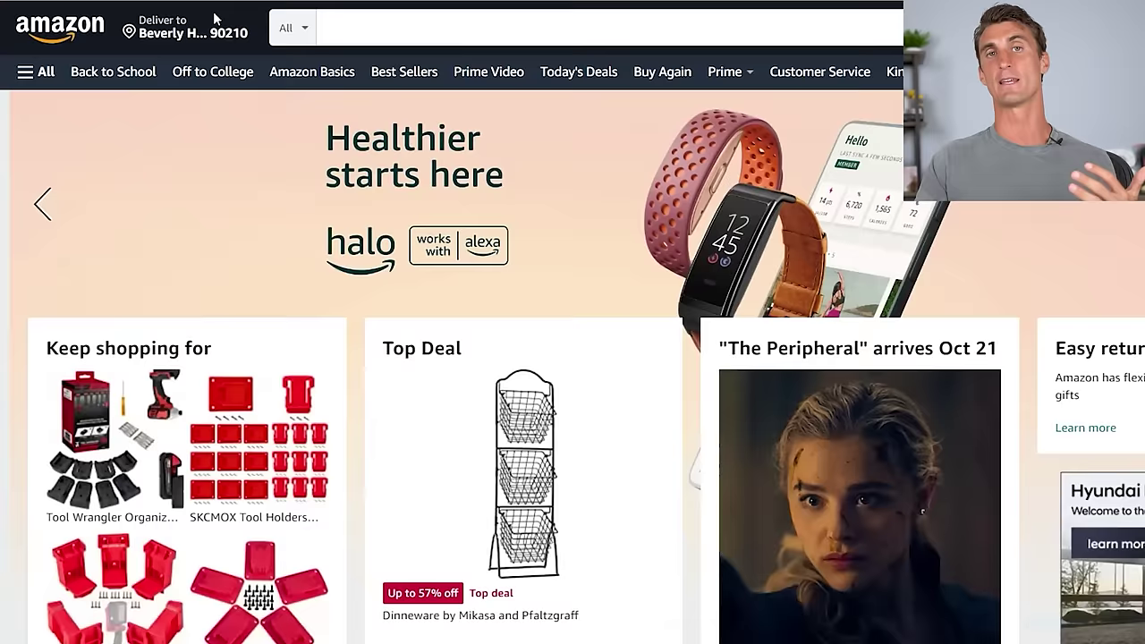
- Search the Amazon store for "HIGH CAFFEINE TEA" and compare the main images of the competing products
{"action": "left_click", "coordinate": [491, 32]}
{"action": "type", "text": "H"}
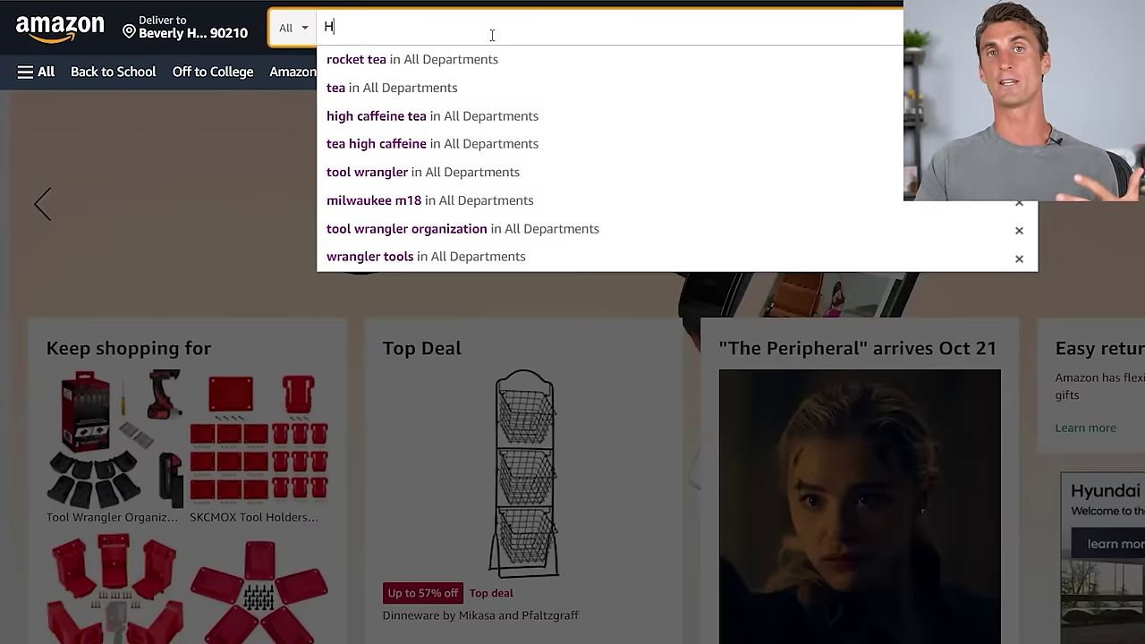
{"action": "type", "text": "IGH CAFFEINE TEA"}
{"action": "key", "text": "Return"}
{"action": "scroll", "coordinate": [844, 184], "scroll_direction": "down", "scroll_amount": 10}
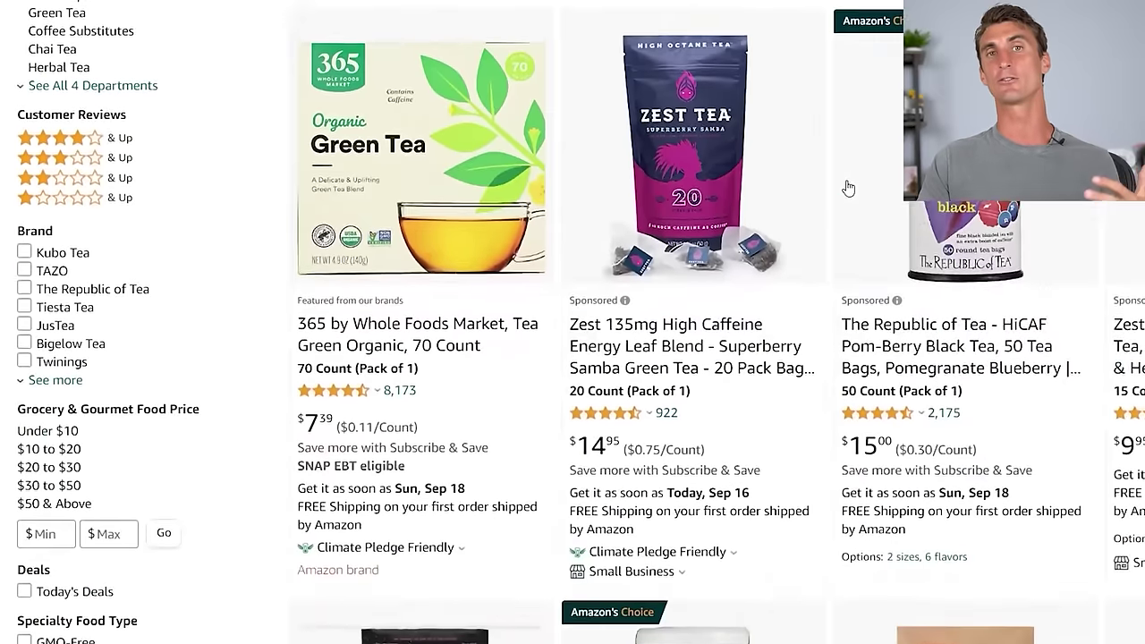
{"action": "scroll", "coordinate": [849, 190], "scroll_direction": "down", "scroll_amount": 1}
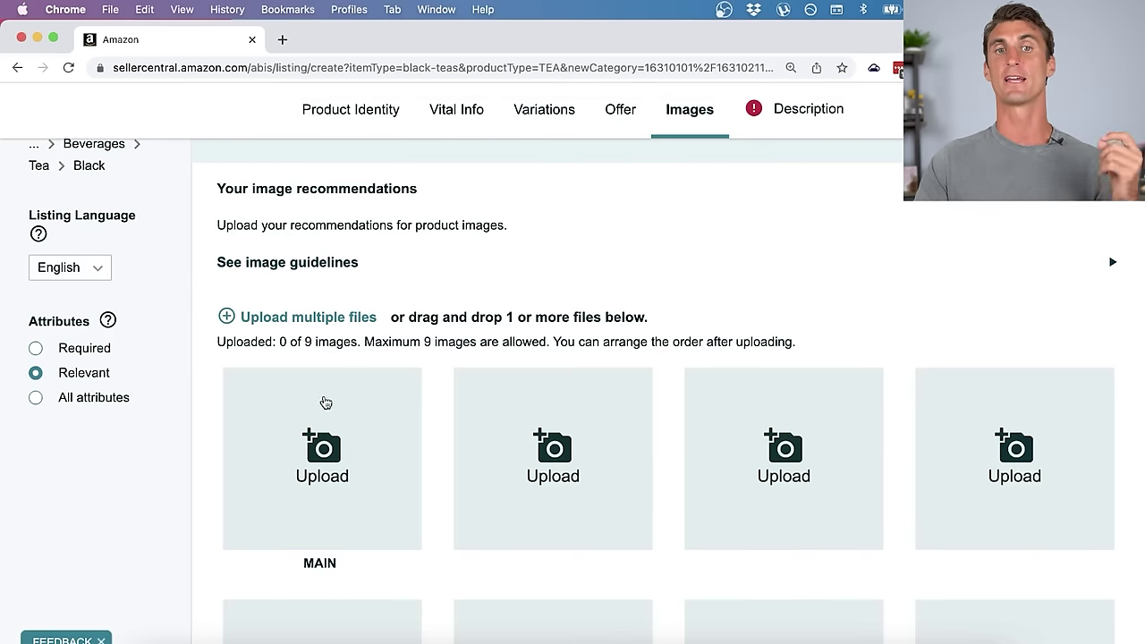
- Upload unnamed (1).png from the Desktop as the listing's main image
{"action": "left_click", "coordinate": [333, 459]}
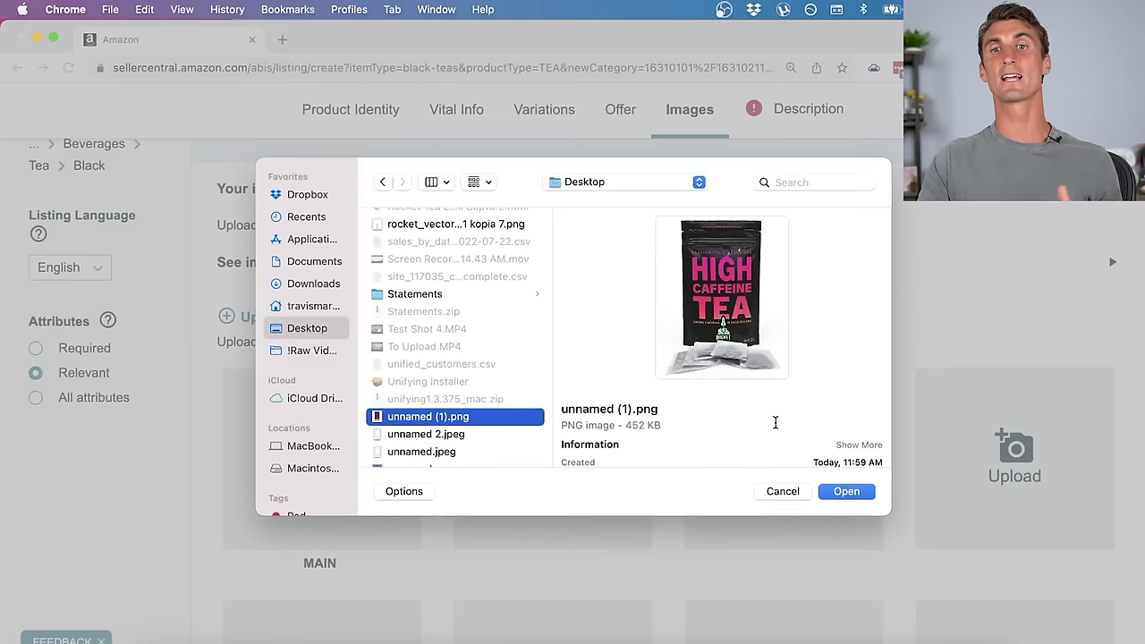
{"action": "left_click", "coordinate": [846, 491]}
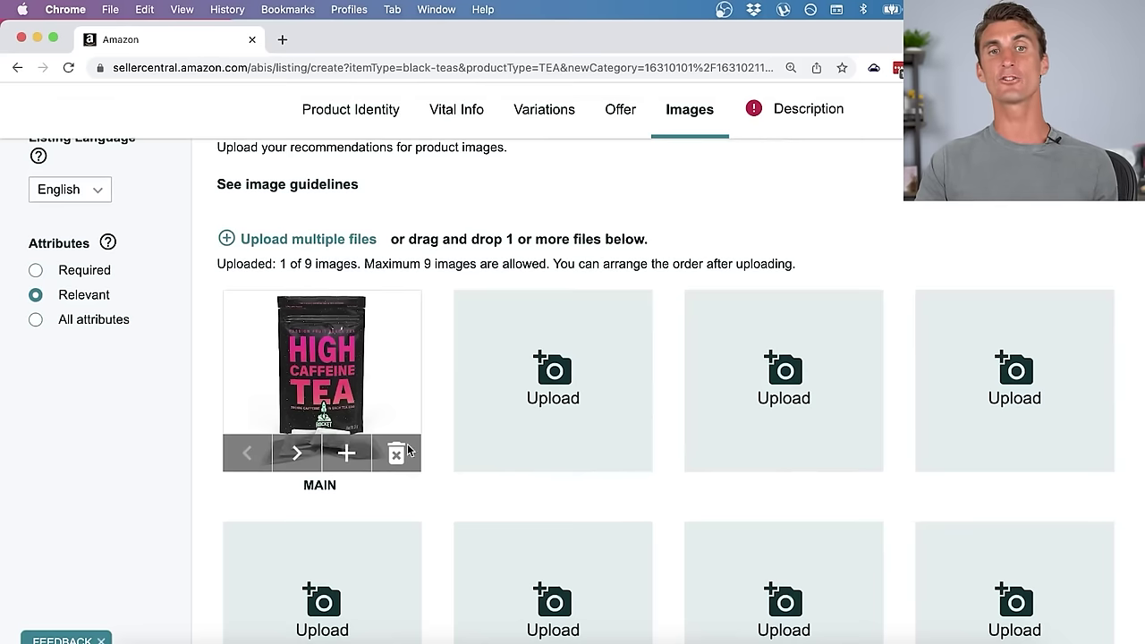
{"action": "scroll", "coordinate": [580, 410], "scroll_direction": "down", "scroll_amount": 5}
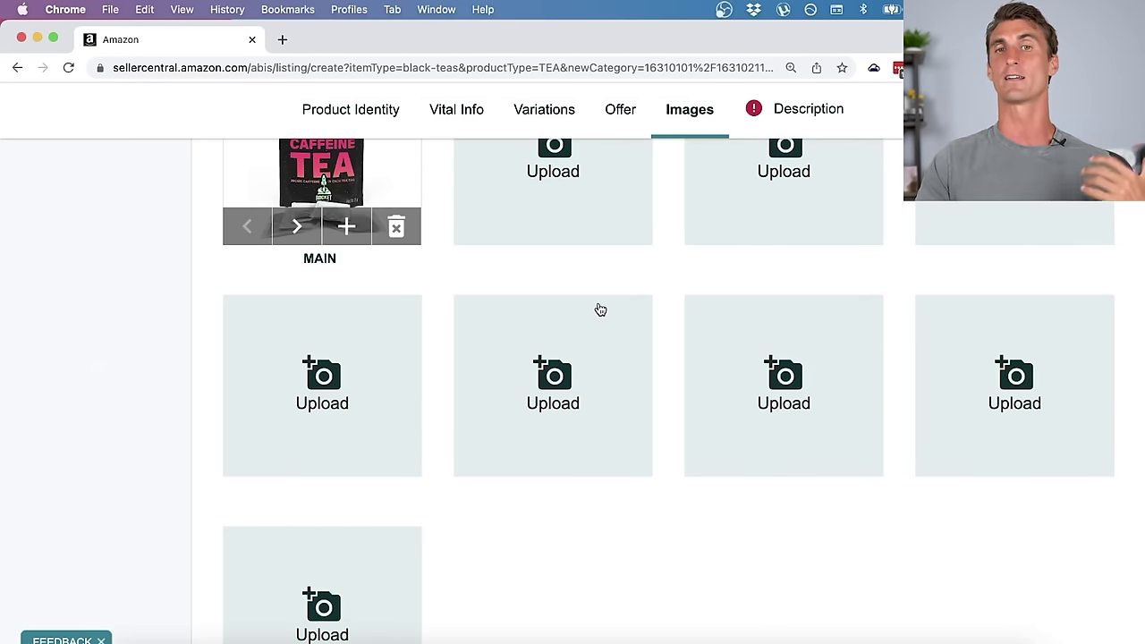
- Switch to Preview, examine the prepared Rocket Tea product images down to the passion fruit flavor graphic, and close the window
{"action": "key", "text": "super+Tab"}
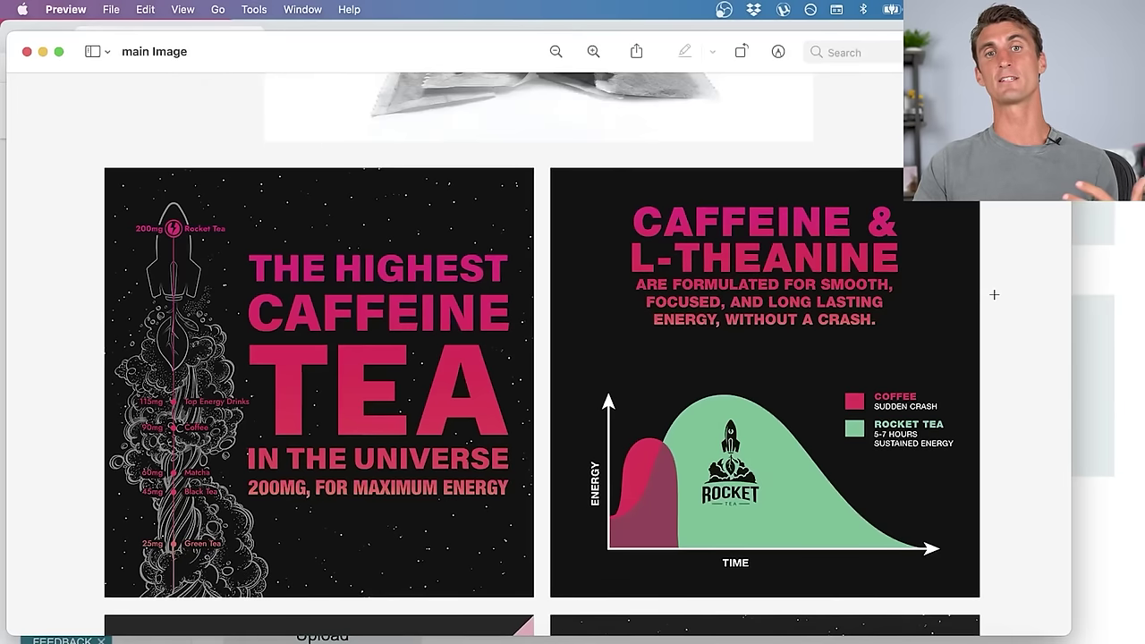
{"action": "scroll", "coordinate": [994, 294], "scroll_direction": "down", "scroll_amount": 4}
{"action": "scroll", "coordinate": [994, 294], "scroll_direction": "up", "scroll_amount": 1}
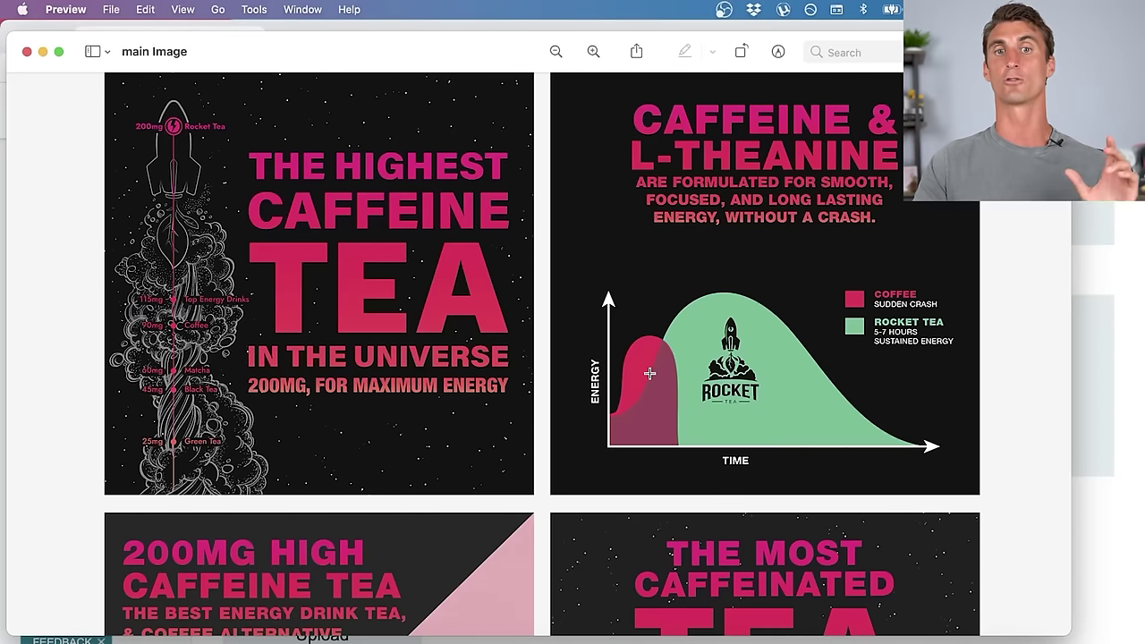
{"action": "scroll", "coordinate": [650, 373], "scroll_direction": "down", "scroll_amount": 10}
{"action": "scroll", "coordinate": [461, 422], "scroll_direction": "down", "scroll_amount": 10}
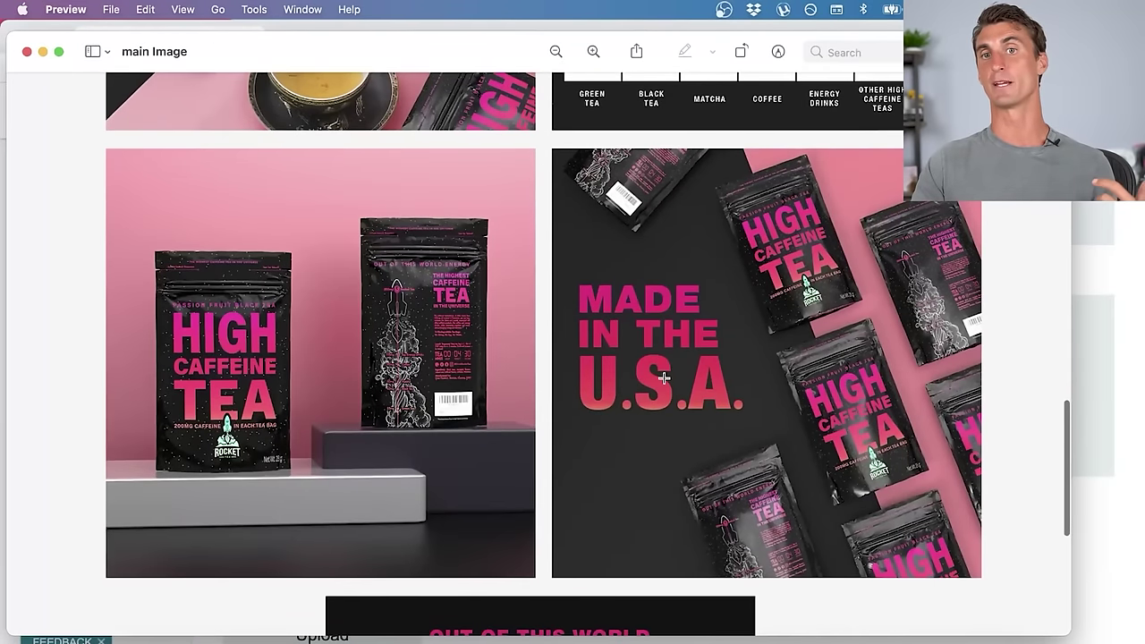
{"action": "scroll", "coordinate": [550, 407], "scroll_direction": "down", "scroll_amount": 10}
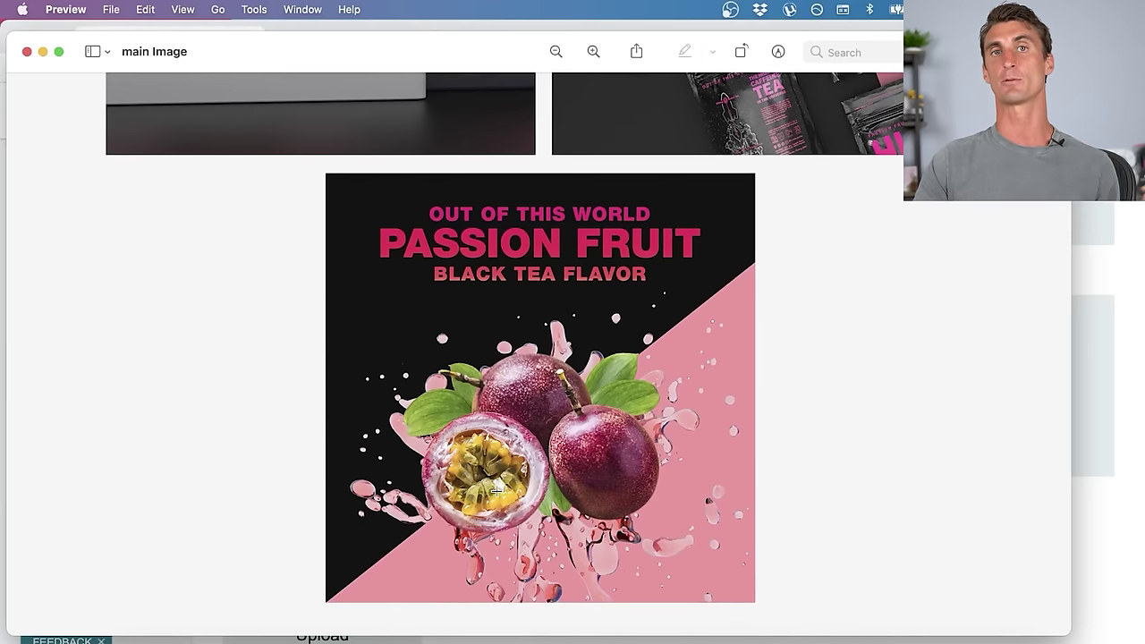
{"action": "left_click", "coordinate": [27, 51]}
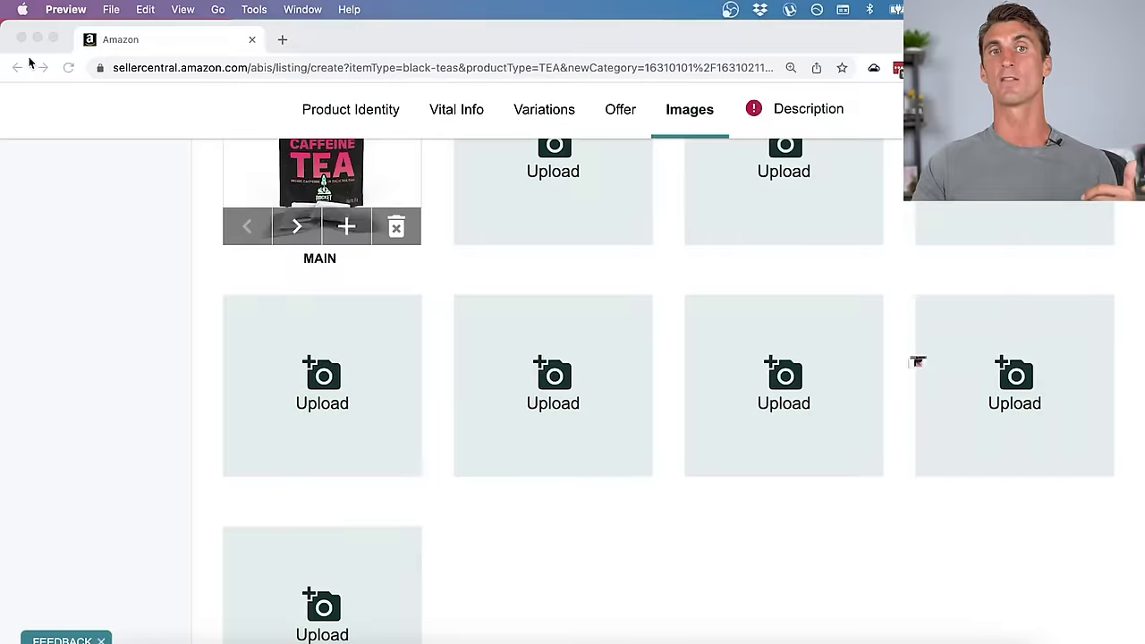
- Expand the image guidelines and read the requirements for product images
{"action": "scroll", "coordinate": [465, 263], "scroll_direction": "up", "scroll_amount": 5}
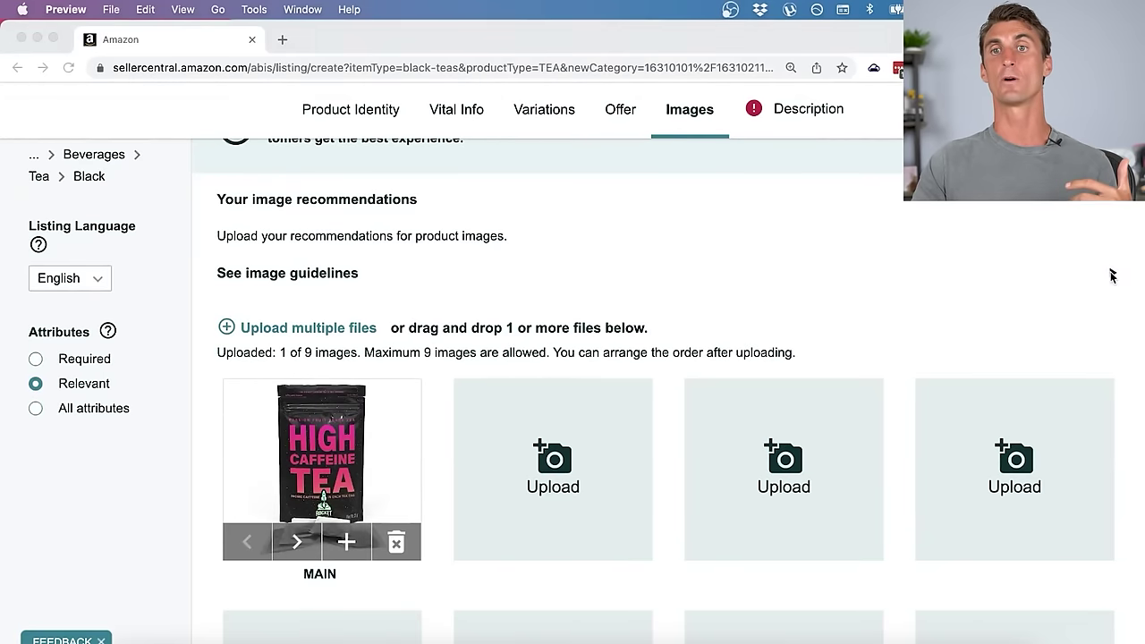
{"action": "left_click", "coordinate": [1111, 276]}
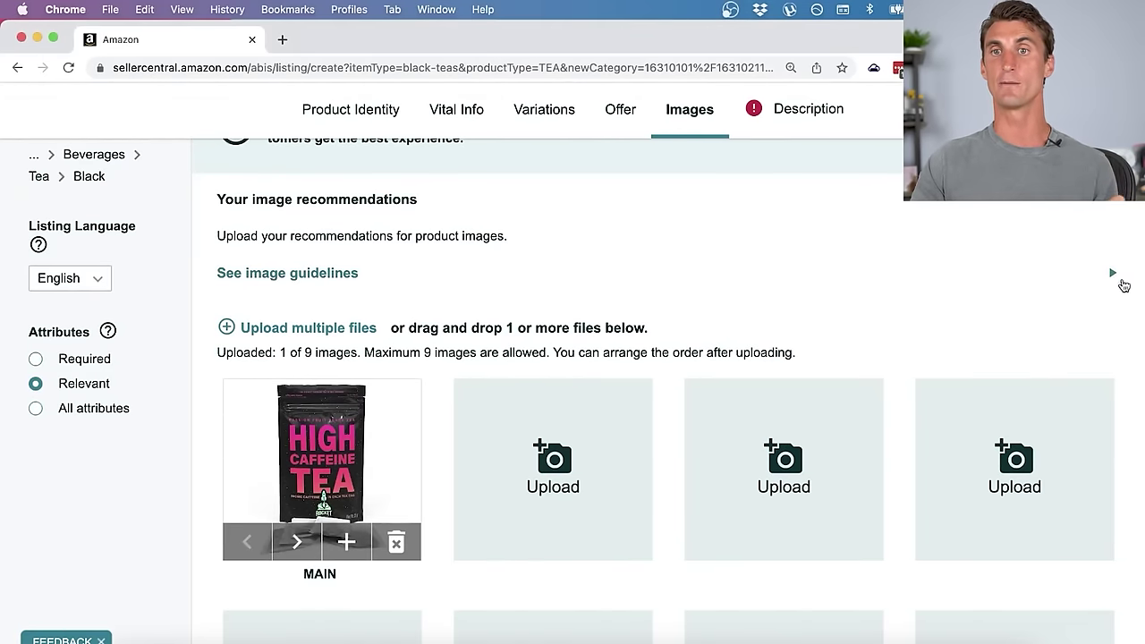
{"action": "left_click", "coordinate": [1112, 275]}
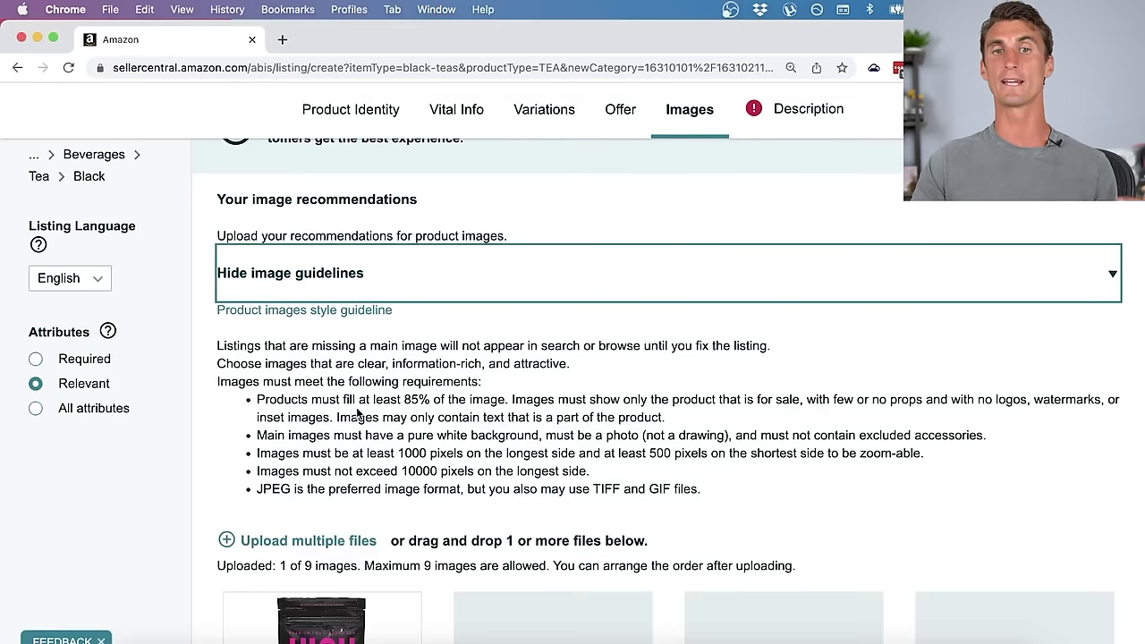
{"action": "scroll", "coordinate": [358, 410], "scroll_direction": "down", "scroll_amount": 4}
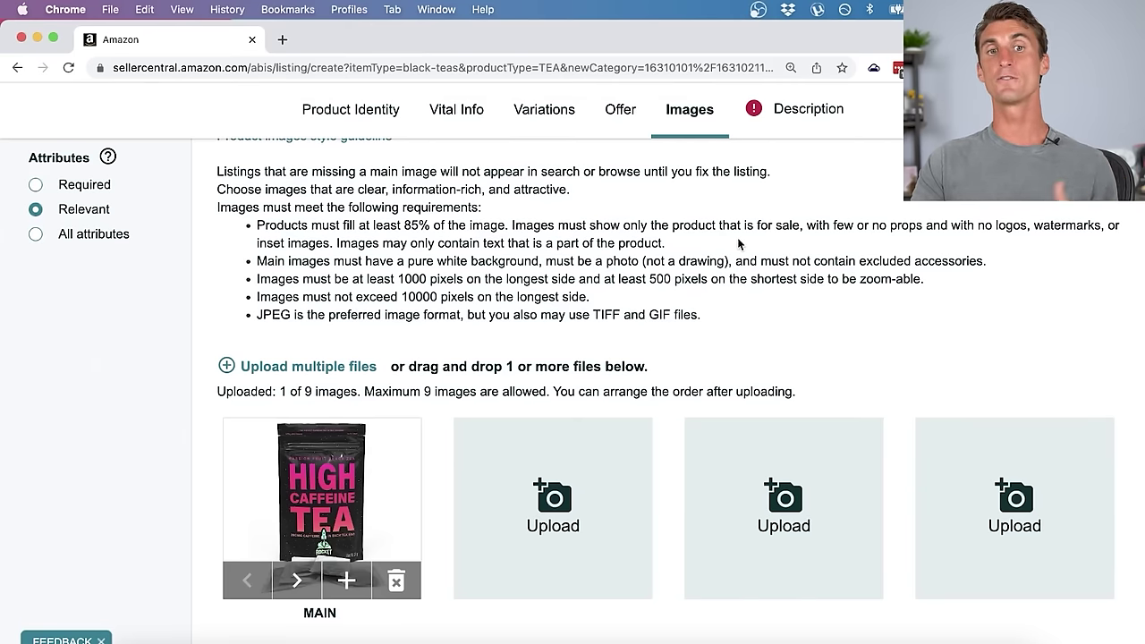
{"action": "scroll", "coordinate": [698, 403], "scroll_direction": "down", "scroll_amount": 2}
{"action": "scroll", "coordinate": [634, 390], "scroll_direction": "up", "scroll_amount": 5}
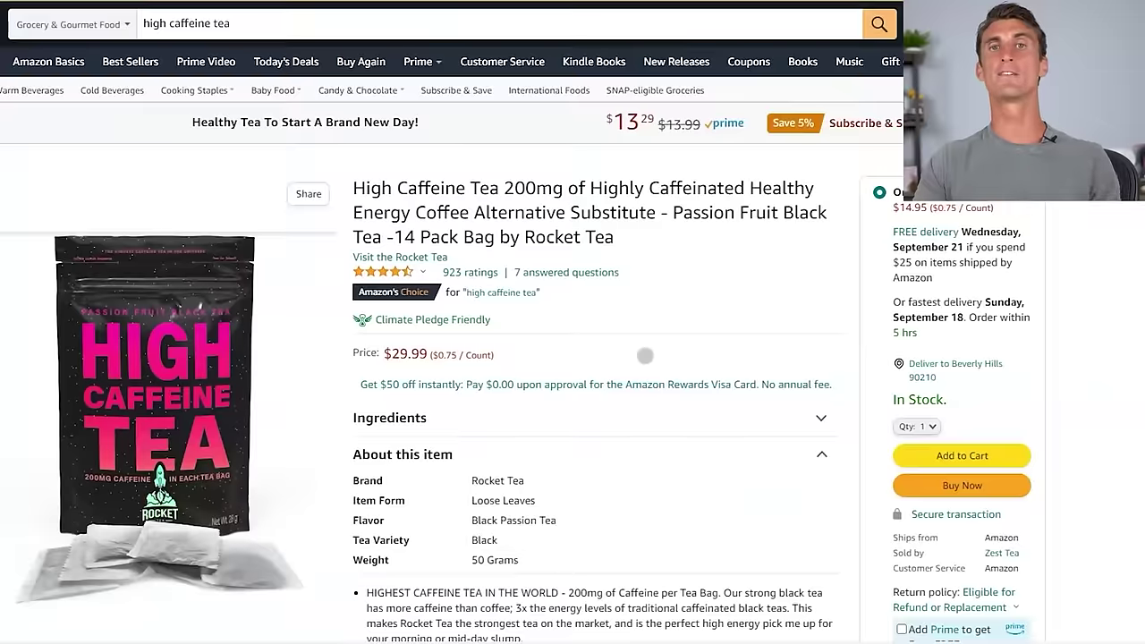
- Examine the Rocket Tea bullet points on the Amazon product page and their bold headings in the Google Docs draft
{"action": "scroll", "coordinate": [645, 356], "scroll_direction": "down", "scroll_amount": 4}
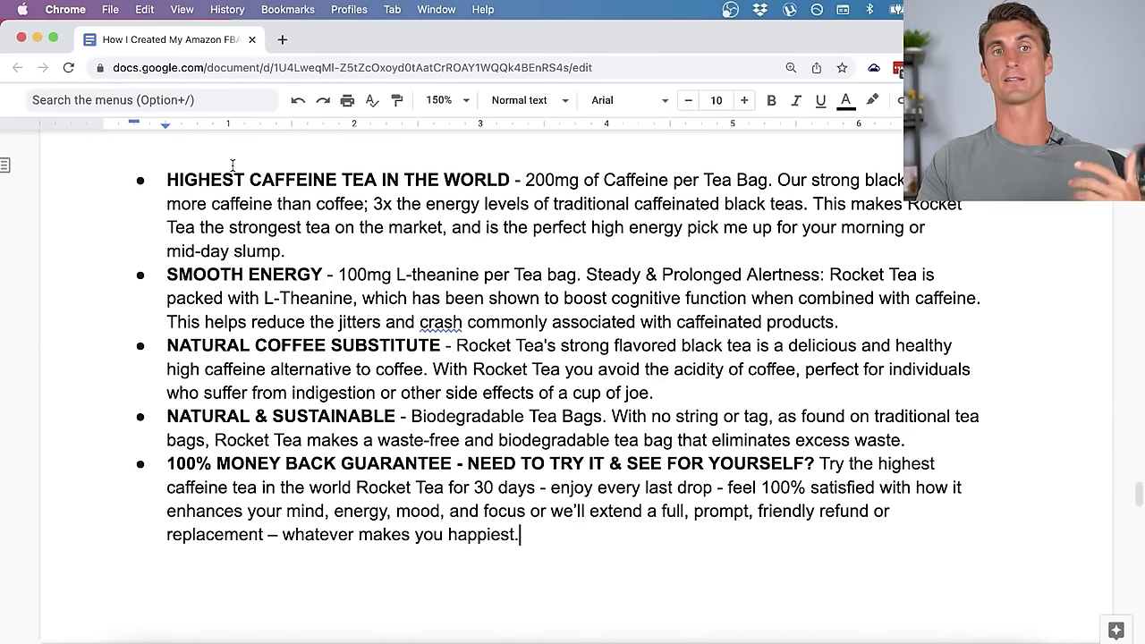
{"action": "left_click_drag", "start_coordinate": [163, 180], "coordinate": [512, 180]}
{"action": "left_click", "coordinate": [526, 274]}
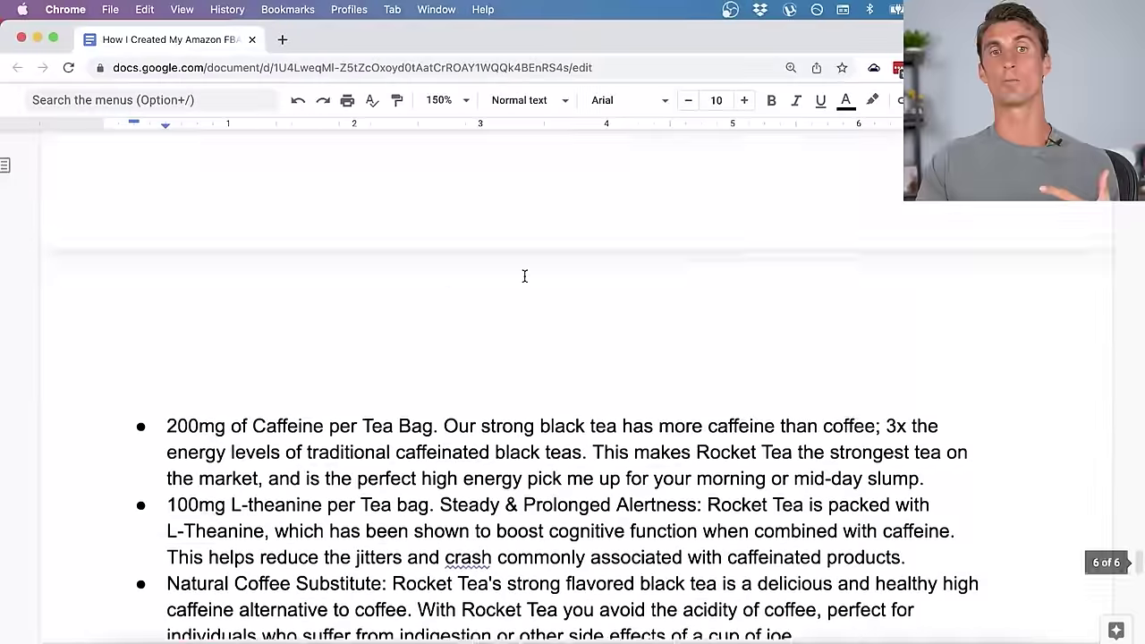
- Compare the plain bullet points with the capital-headed version in the draft, highlighting the SMOOTH ENERGY and 100% MONEY BACK GUARANTEE headings
{"action": "scroll", "coordinate": [524, 274], "scroll_direction": "down", "scroll_amount": 3}
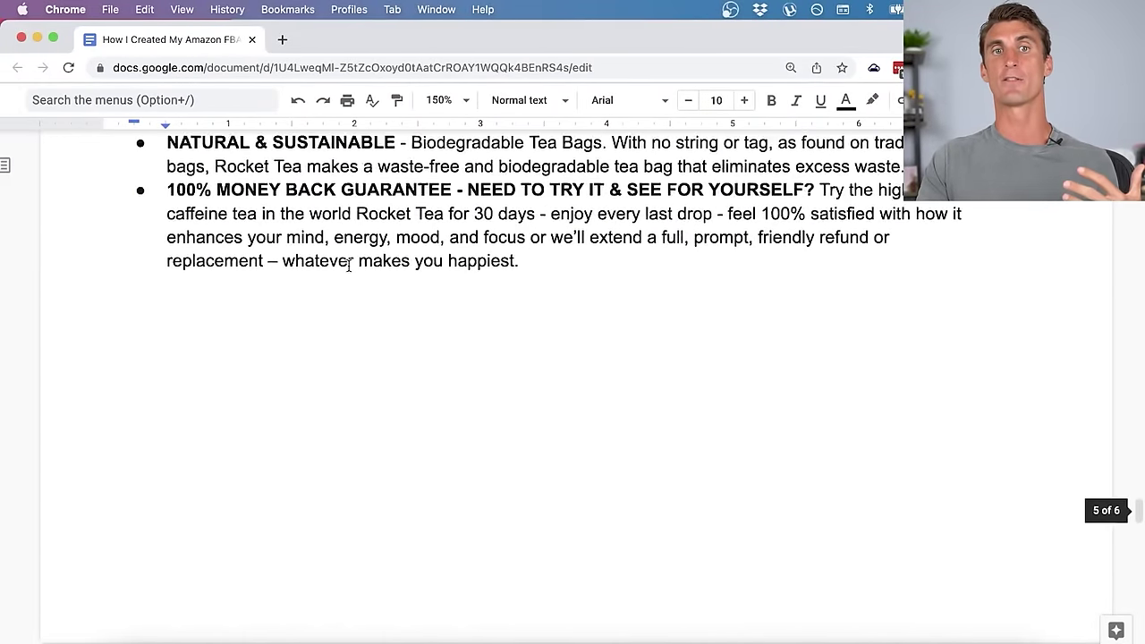
{"action": "scroll", "coordinate": [350, 260], "scroll_direction": "up", "scroll_amount": 6}
{"action": "scroll", "coordinate": [349, 268], "scroll_direction": "down", "scroll_amount": 3}
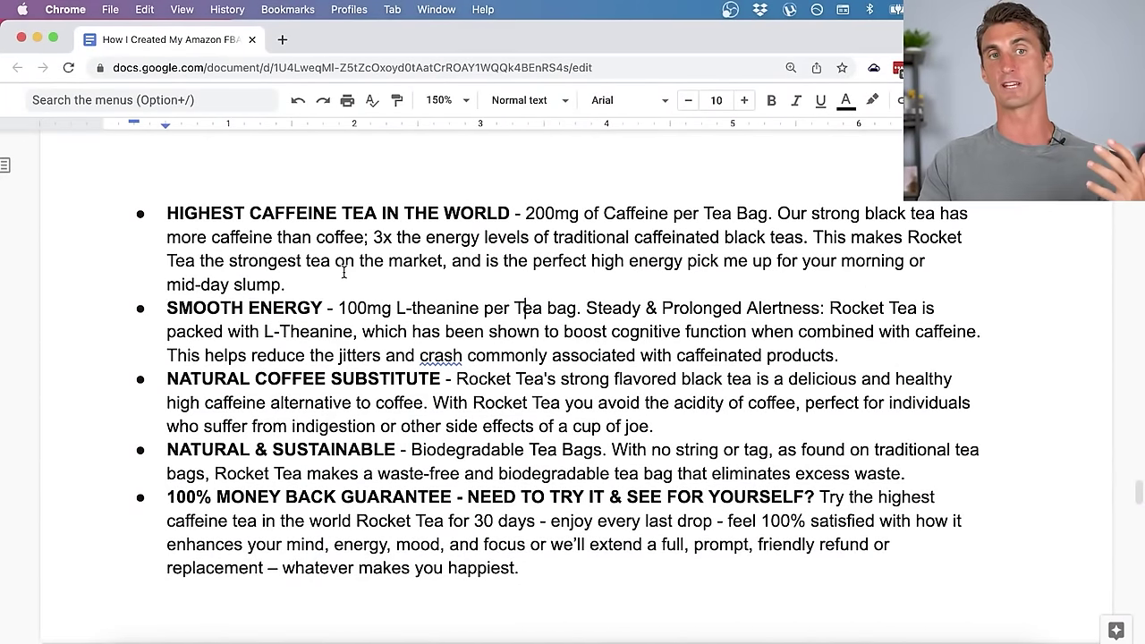
{"action": "scroll", "coordinate": [344, 268], "scroll_direction": "down", "scroll_amount": 1}
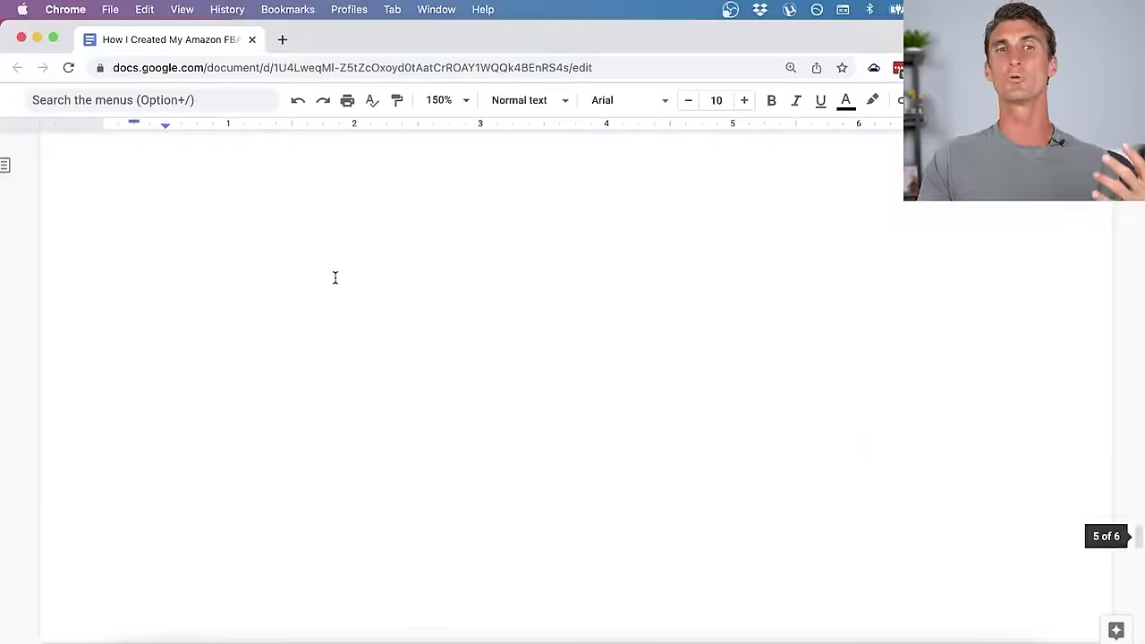
{"action": "scroll", "coordinate": [334, 277], "scroll_direction": "up", "scroll_amount": 3}
{"action": "scroll", "coordinate": [335, 279], "scroll_direction": "up", "scroll_amount": 5}
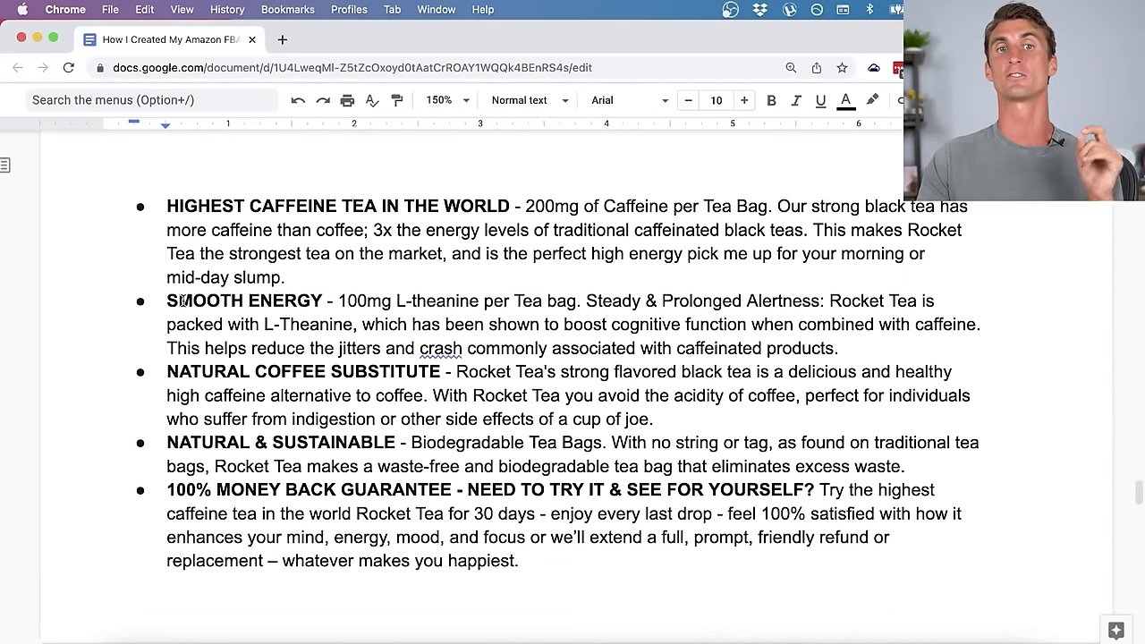
{"action": "left_click_drag", "start_coordinate": [168, 301], "coordinate": [317, 290]}
{"action": "left_click", "coordinate": [365, 274]}
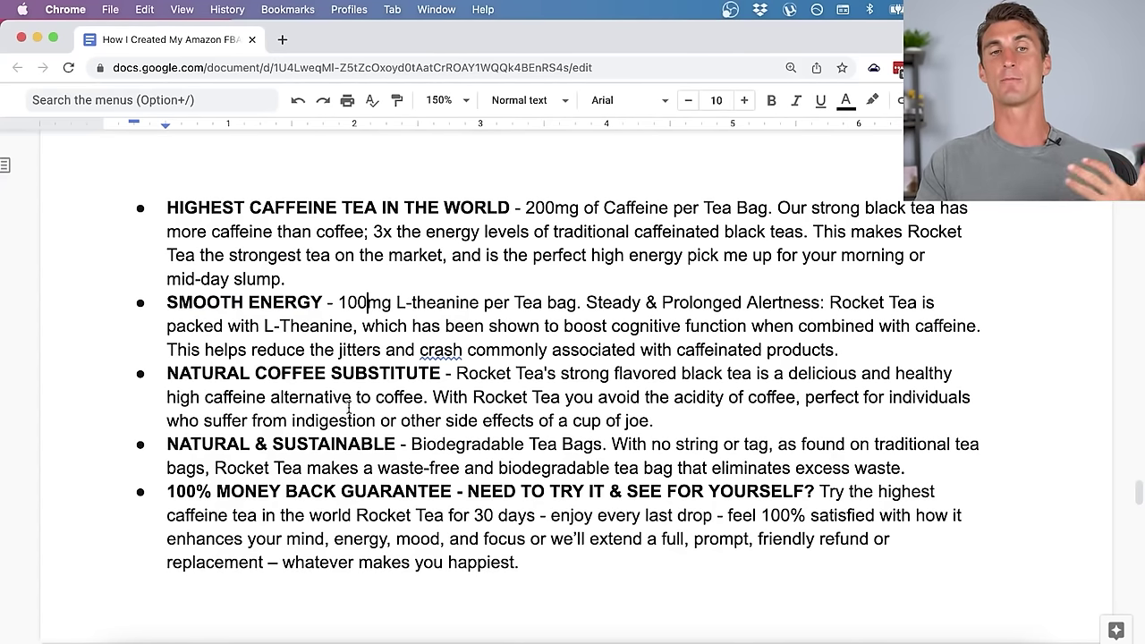
{"action": "scroll", "coordinate": [269, 447], "scroll_direction": "up", "scroll_amount": 1}
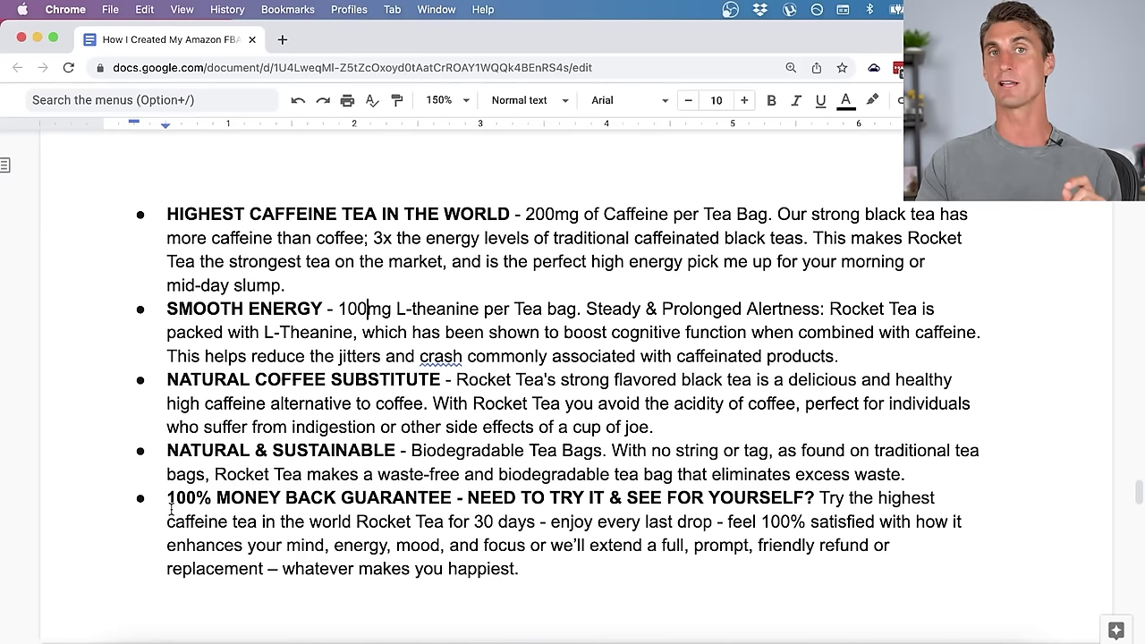
{"action": "left_click_drag", "start_coordinate": [168, 498], "coordinate": [448, 490]}
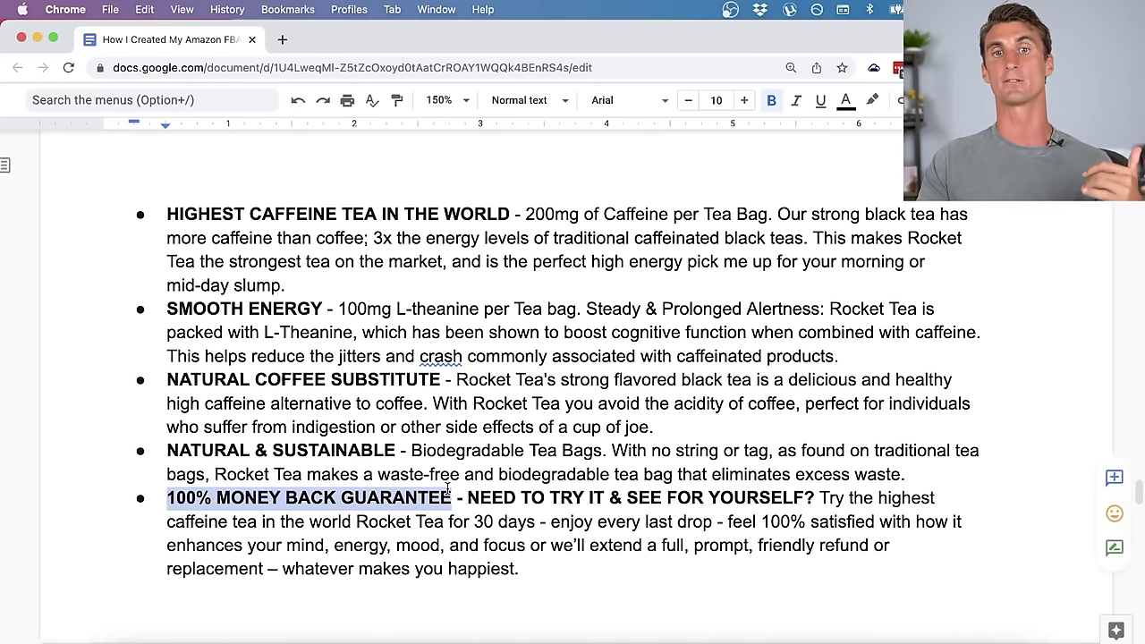
{"action": "left_click", "coordinate": [515, 497]}
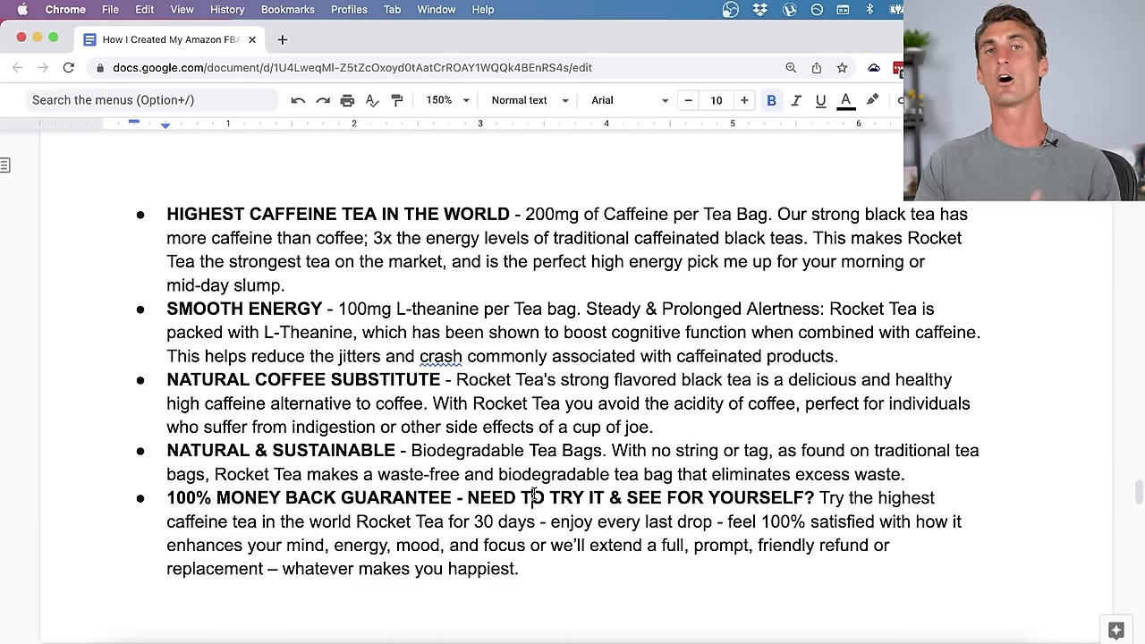
{"action": "left_click", "coordinate": [533, 498]}
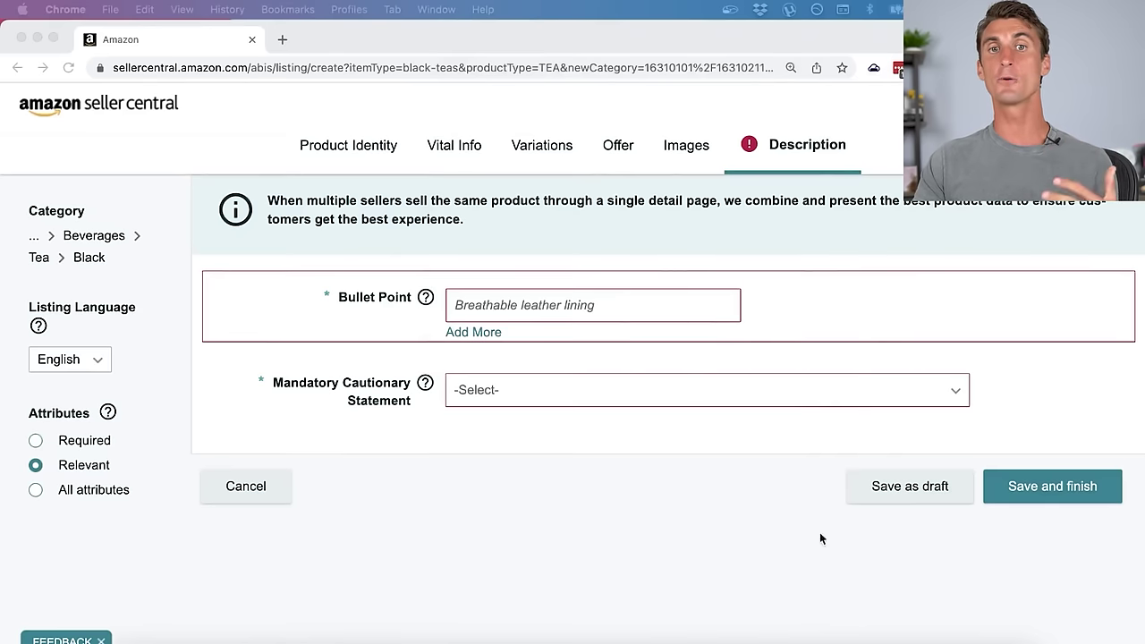
- Fill the listing's five bullet points with the drafted text, from HIGHEST CAFFEINE TEA IN THE WORLD to 100% MONEY BACK GUARANTEE
{"action": "left_click", "coordinate": [543, 304]}
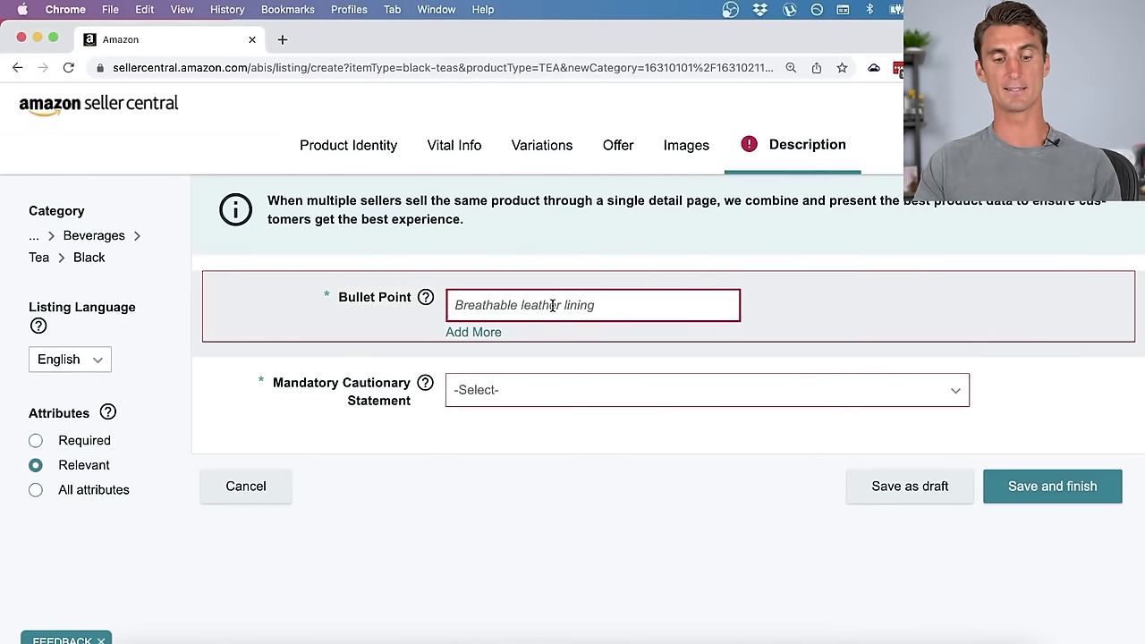
{"action": "key", "text": "cmd+v"}
{"action": "left_click", "coordinate": [472, 331]}
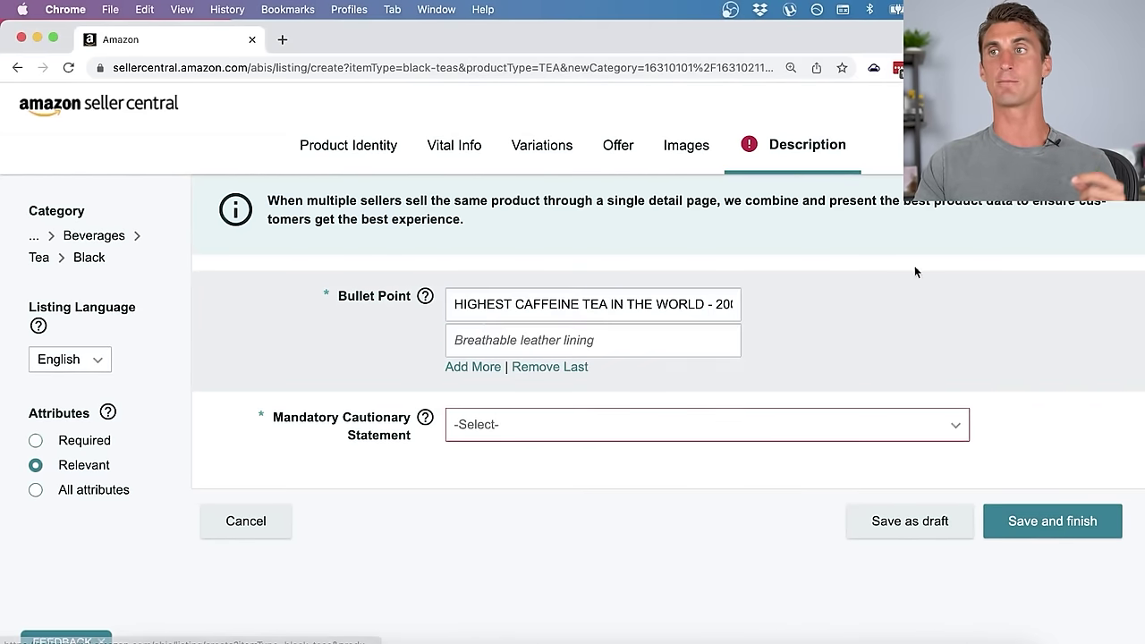
{"action": "key", "text": "super+Tab"}
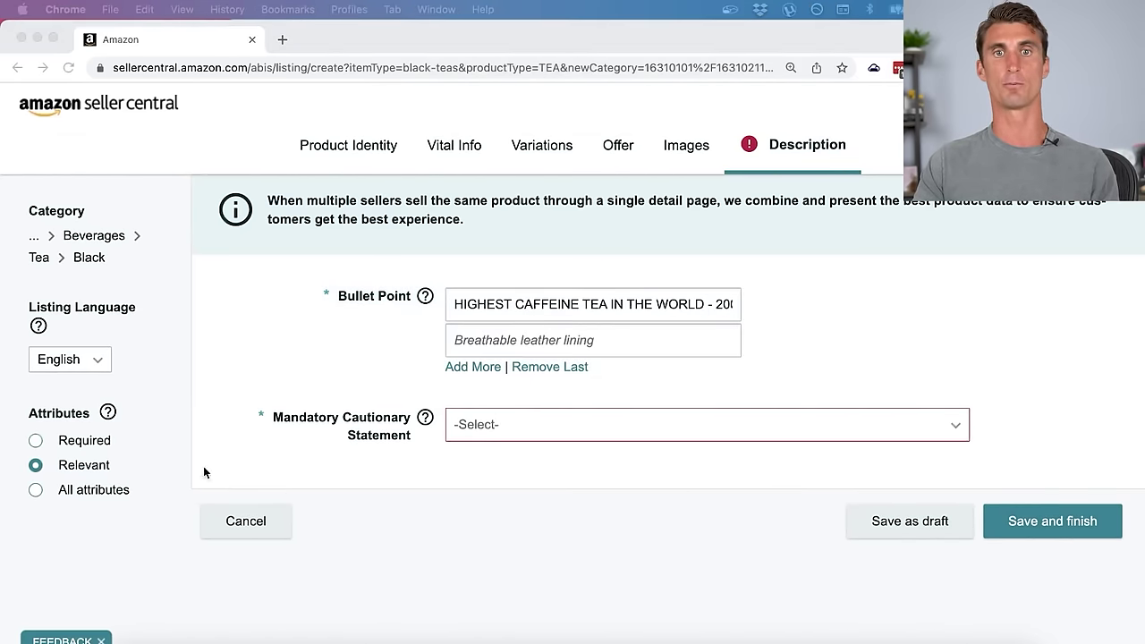
{"action": "left_click", "coordinate": [511, 344]}
{"action": "key", "text": "super+v"}
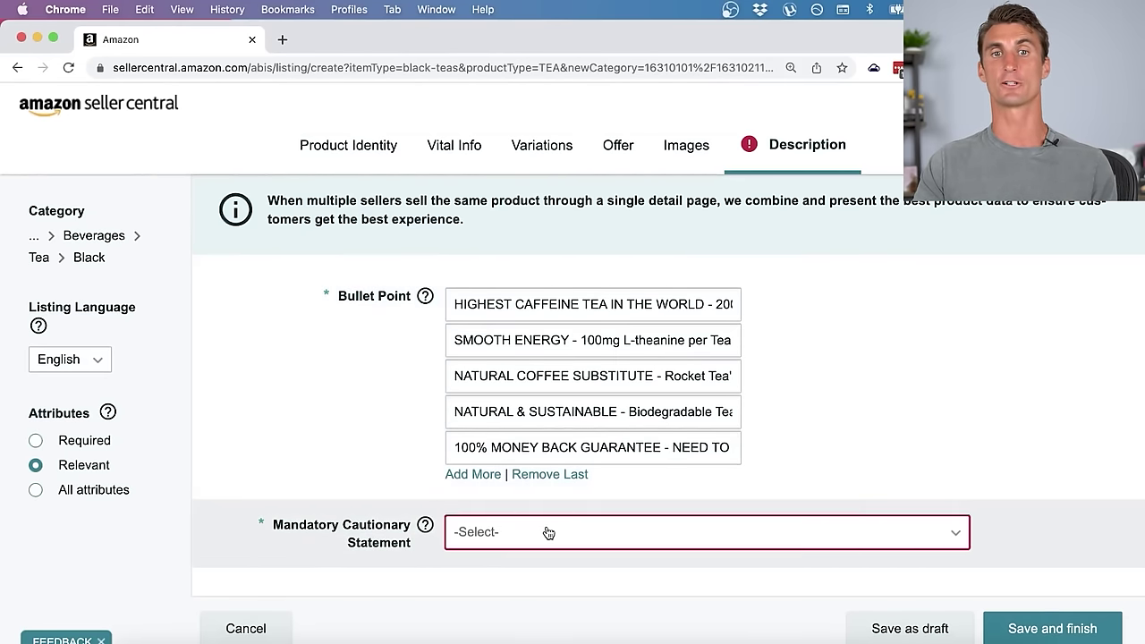
- Set the Mandatory Cautionary Statement to NoWarningApplicable and display all attributes of the listing
{"action": "left_click", "coordinate": [548, 533]}
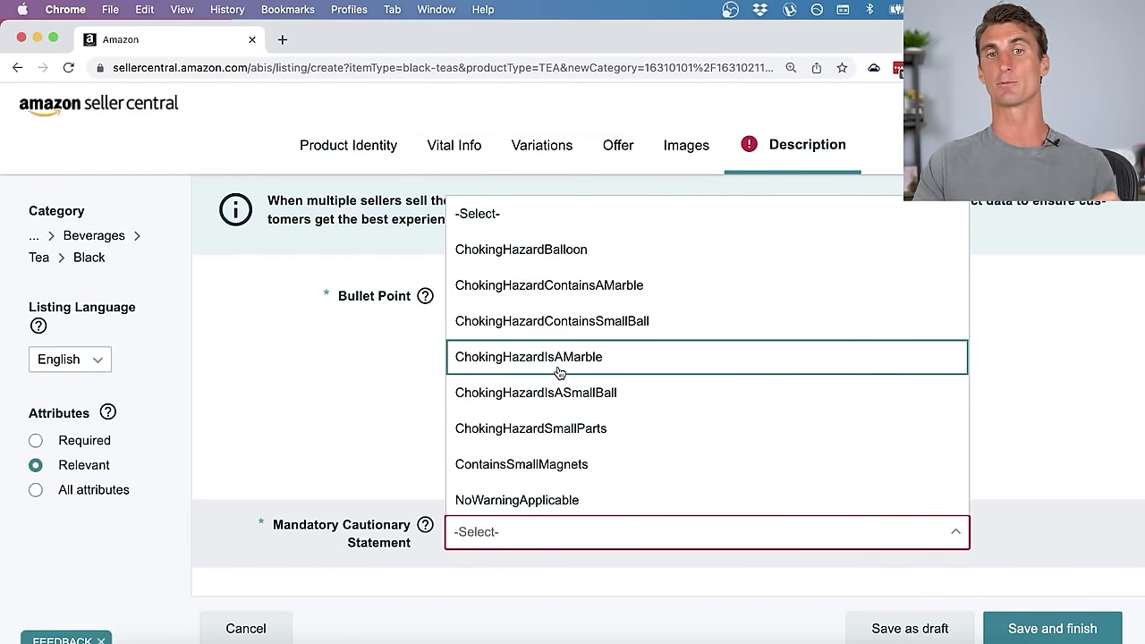
{"action": "left_click", "coordinate": [540, 507]}
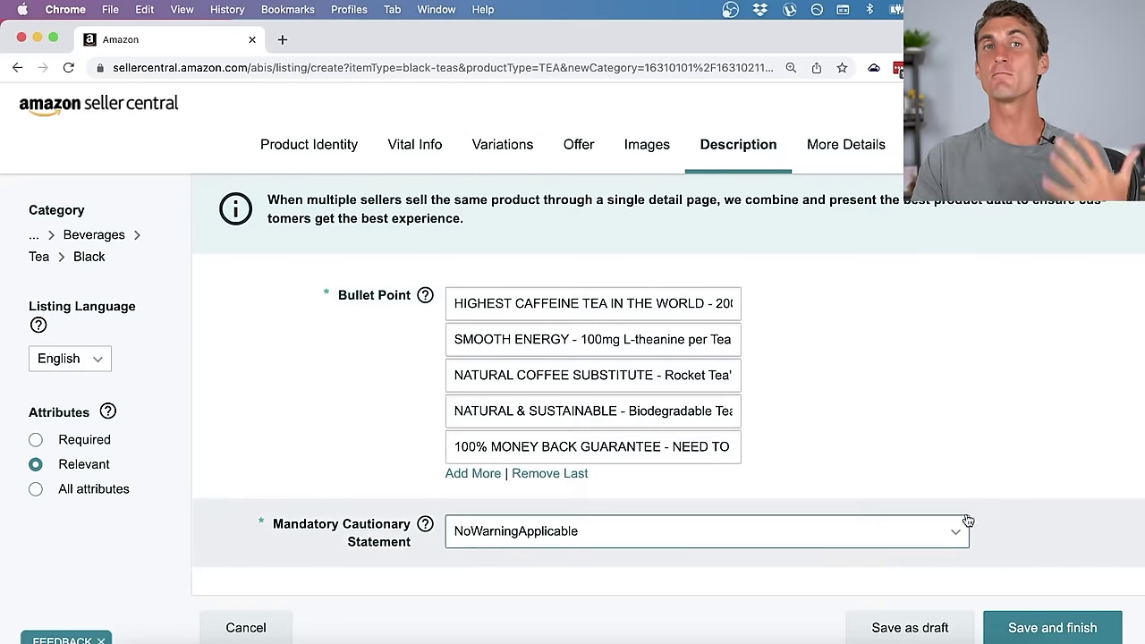
{"action": "left_click", "coordinate": [36, 492]}
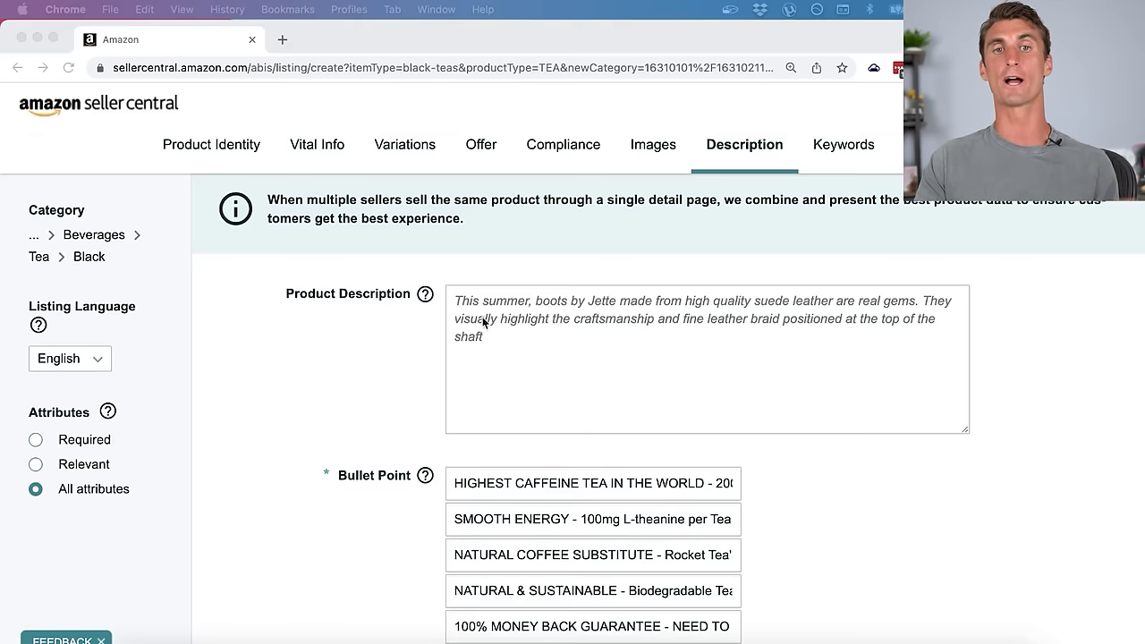
- Enter the product description beginning "Rocket Tea is the highest caffeine tea in the universe! With 200mg of caffeine, per tea bag"
{"action": "left_click", "coordinate": [516, 309]}
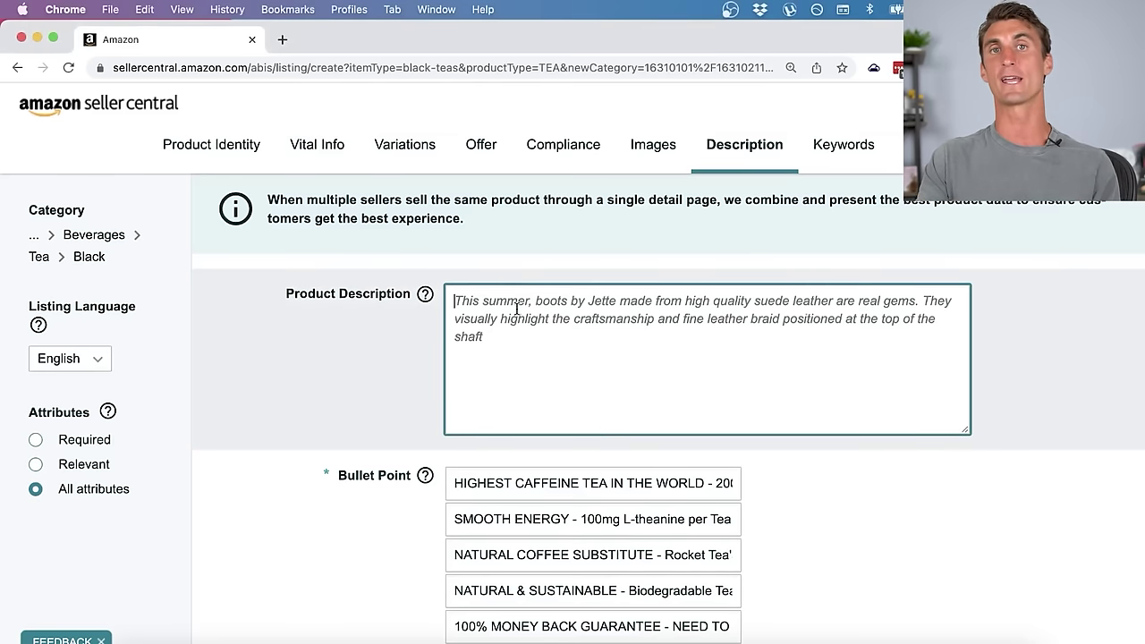
{"action": "left_click", "coordinate": [516, 308]}
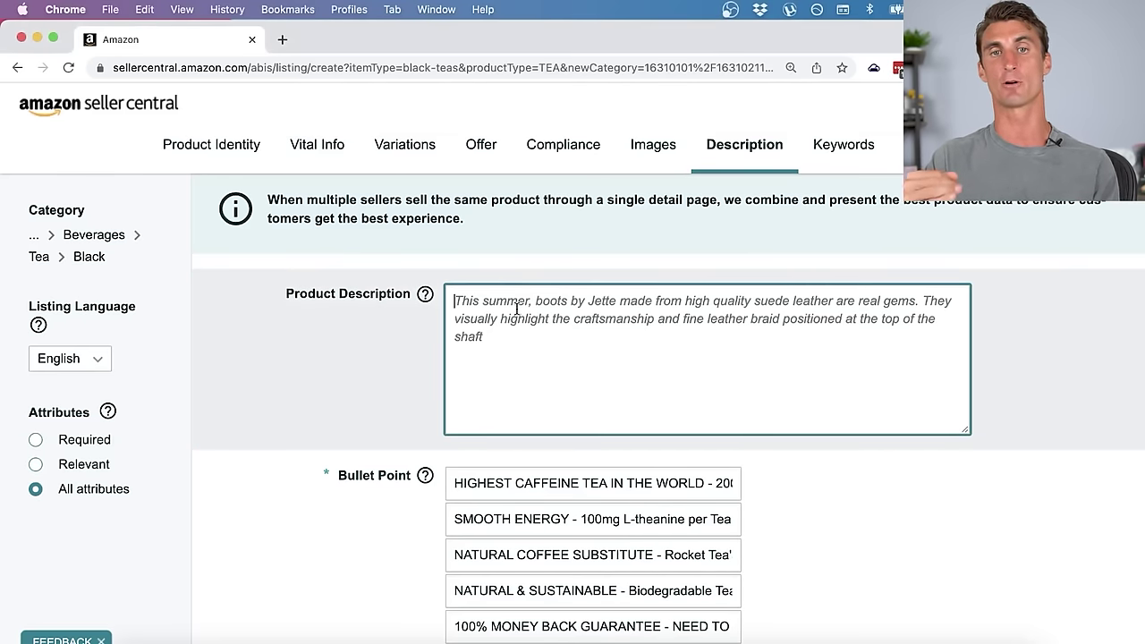
{"action": "type", "text": "Rocket Tea is the highest caffeine tea in the universe! With 200mg of caffeine, per tea bag, and also over 100mg of l-theanine in each serving - Rocket Tea has the highest caffeine and l-theanine of any tea on the market. The 2:1 caffeine:l-theanine stack is a favorite amongst nootropic biohackers, for its long lasting, smooth energy without the comedown associated with other caffeine energy drinks. Rocket Tea uses biodegradable tea bags that have no string or tag to eliminate excess waste, and the tea is made right here in the USA!"}
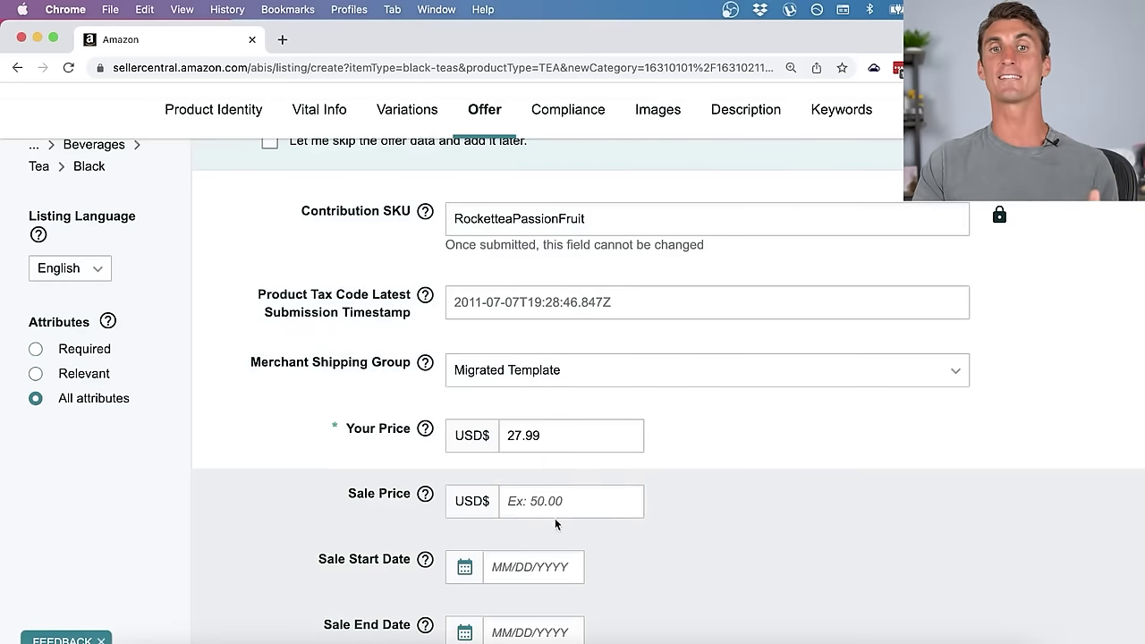
- Set the offer's sale price to 19.99 USD and its sale start date to 09/20/2022
{"action": "left_click", "coordinate": [586, 501]}
{"action": "type", "text": "19.99"}
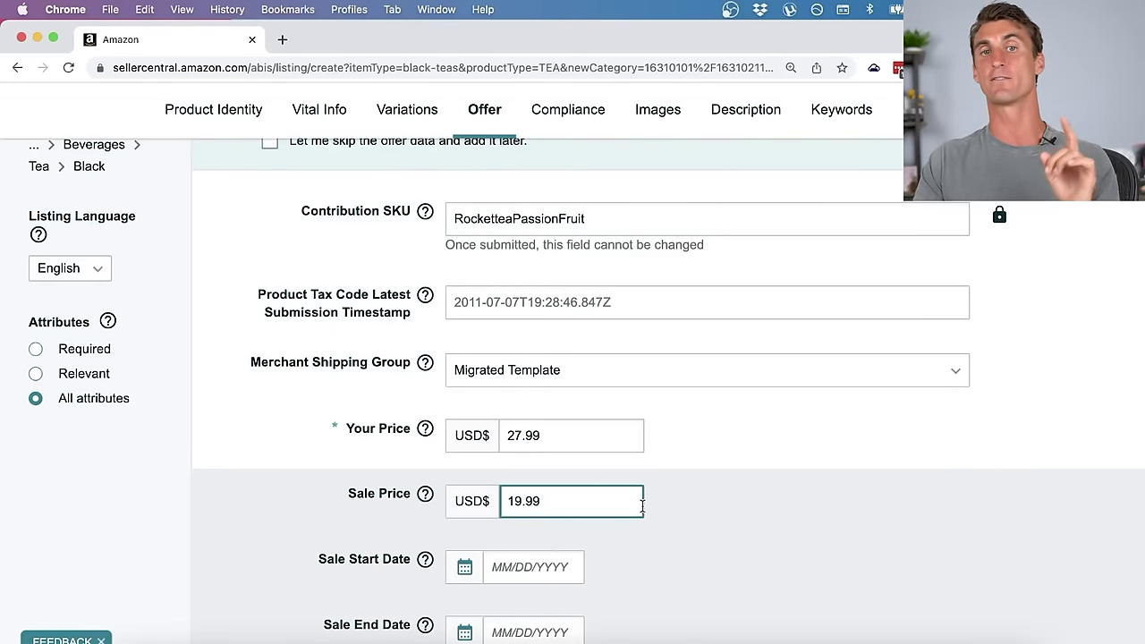
{"action": "scroll", "coordinate": [642, 506], "scroll_direction": "down", "scroll_amount": 3}
{"action": "left_click", "coordinate": [530, 481]}
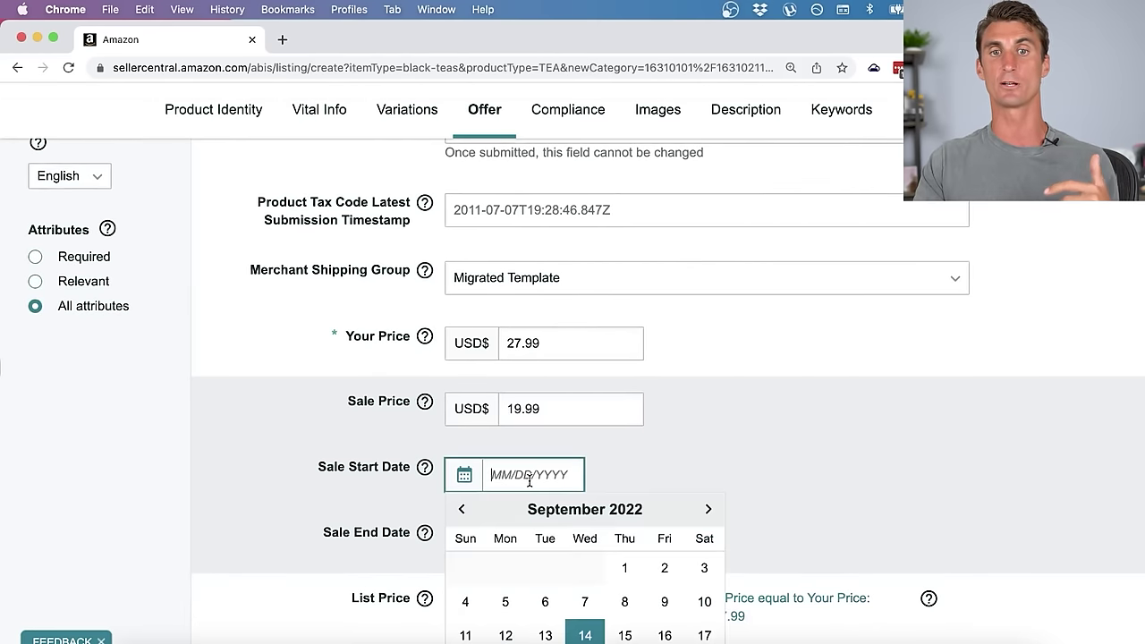
{"action": "scroll", "coordinate": [555, 554], "scroll_direction": "down", "scroll_amount": 2}
{"action": "scroll", "coordinate": [545, 572], "scroll_direction": "down", "scroll_amount": 3}
{"action": "left_click", "coordinate": [545, 554]}
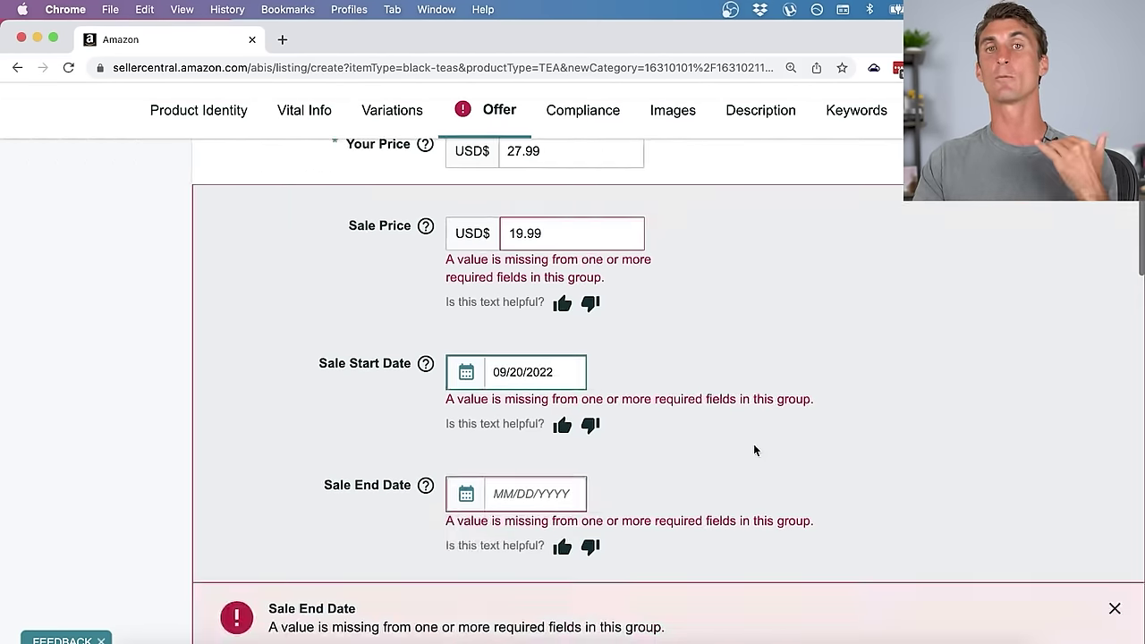
- Set the offer's sale end date to September 27, 2022
{"action": "left_click", "coordinate": [536, 494]}
{"action": "scroll", "coordinate": [552, 498], "scroll_direction": "down", "scroll_amount": 1}
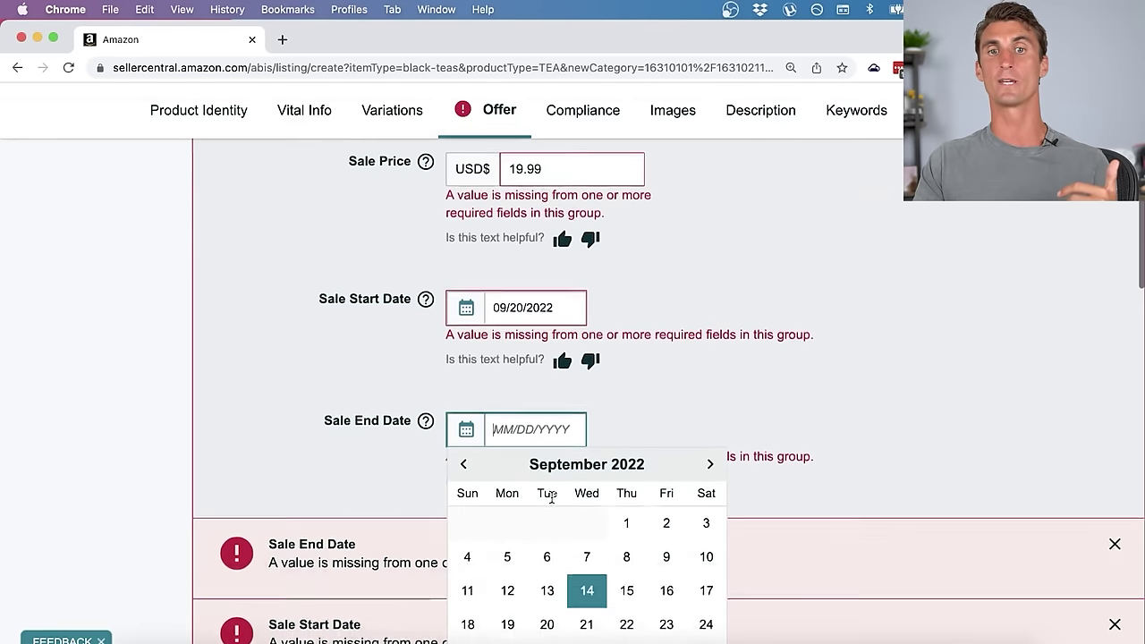
{"action": "scroll", "coordinate": [551, 498], "scroll_direction": "down", "scroll_amount": 1}
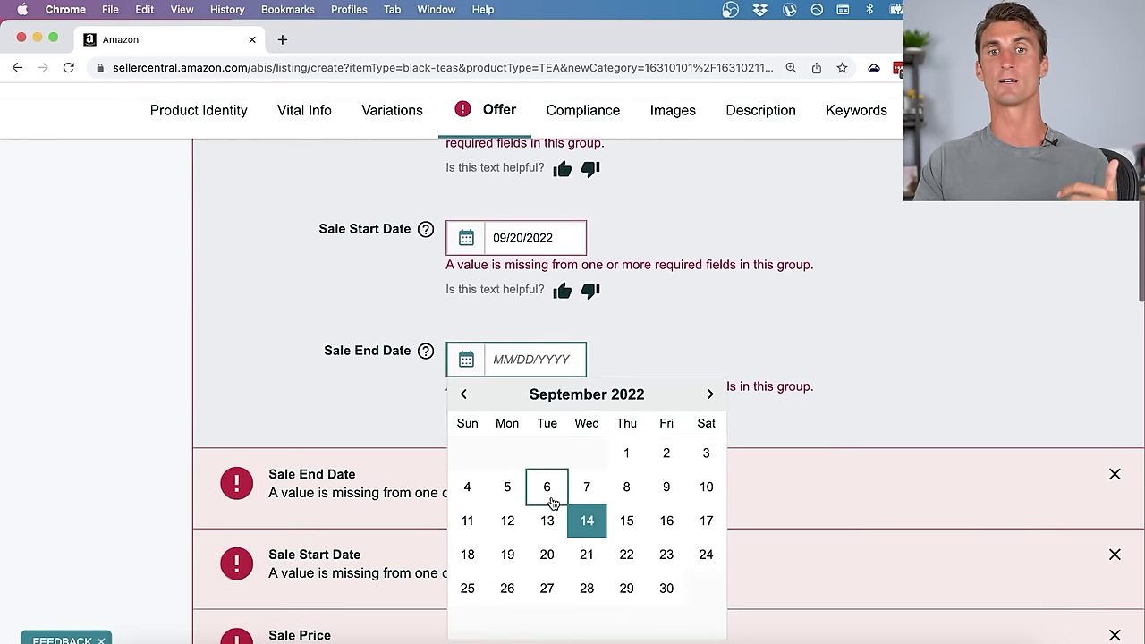
{"action": "left_click", "coordinate": [548, 588]}
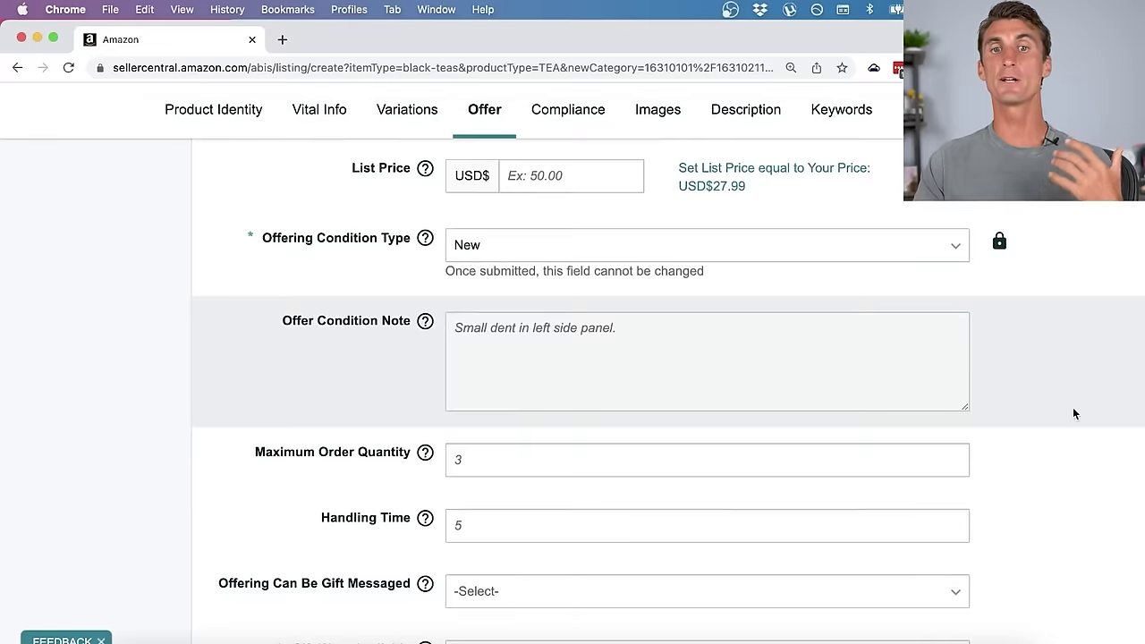
- Set the Offer Start Date to September 20, 2022
{"action": "scroll", "coordinate": [1074, 412], "scroll_direction": "down", "scroll_amount": 5}
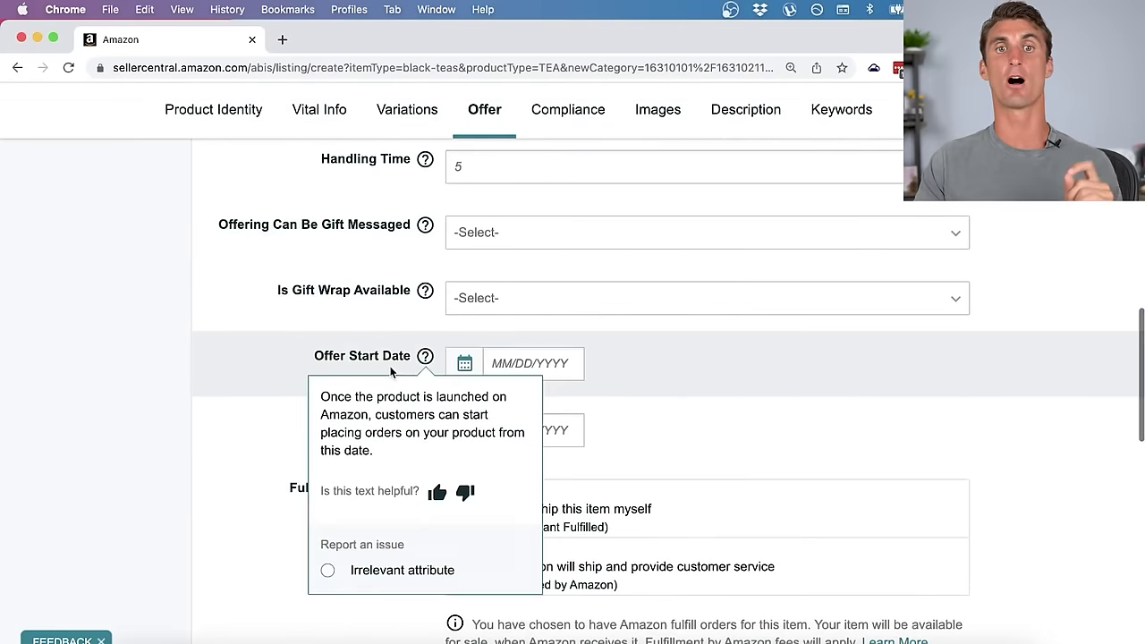
{"action": "left_click", "coordinate": [533, 357]}
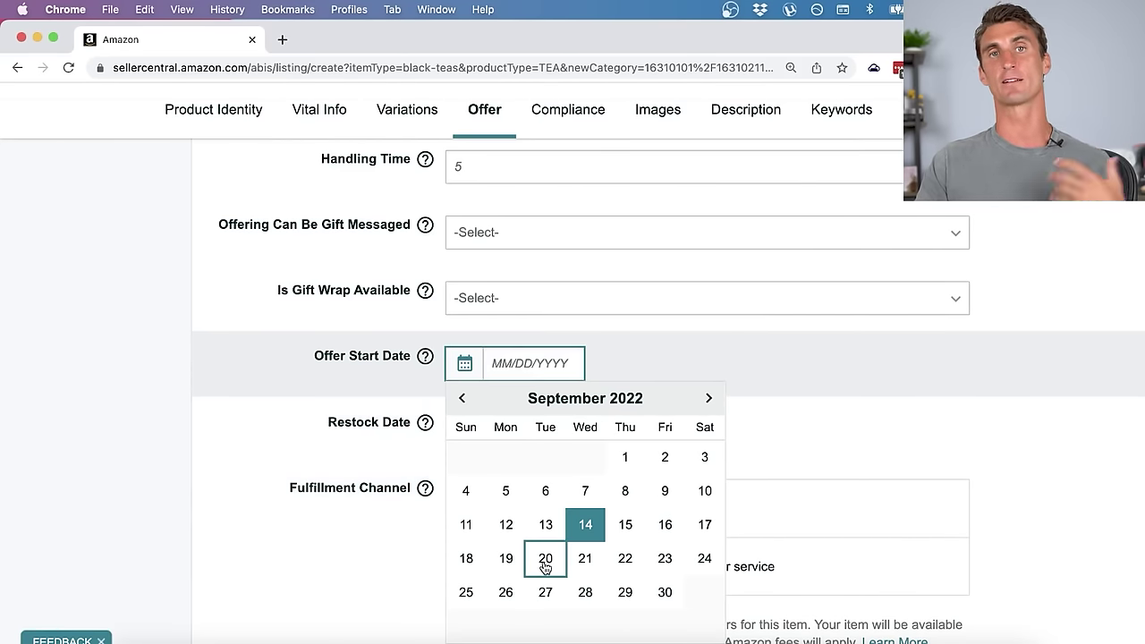
{"action": "left_click", "coordinate": [544, 562]}
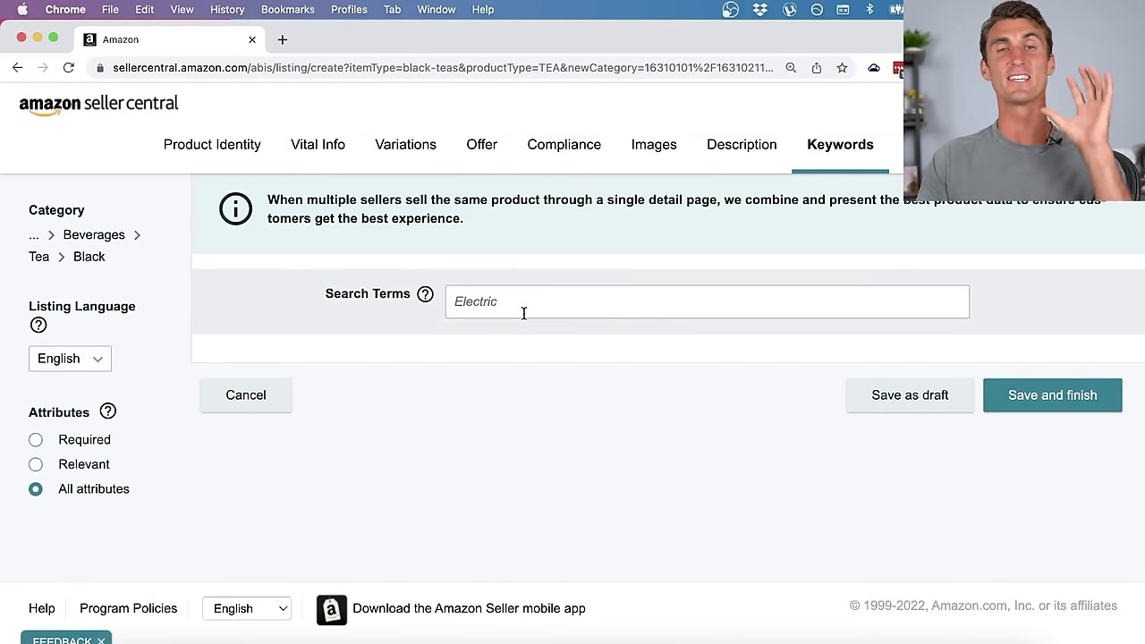
{"action": "scroll", "coordinate": [519, 312], "scroll_direction": "down", "scroll_amount": 1}
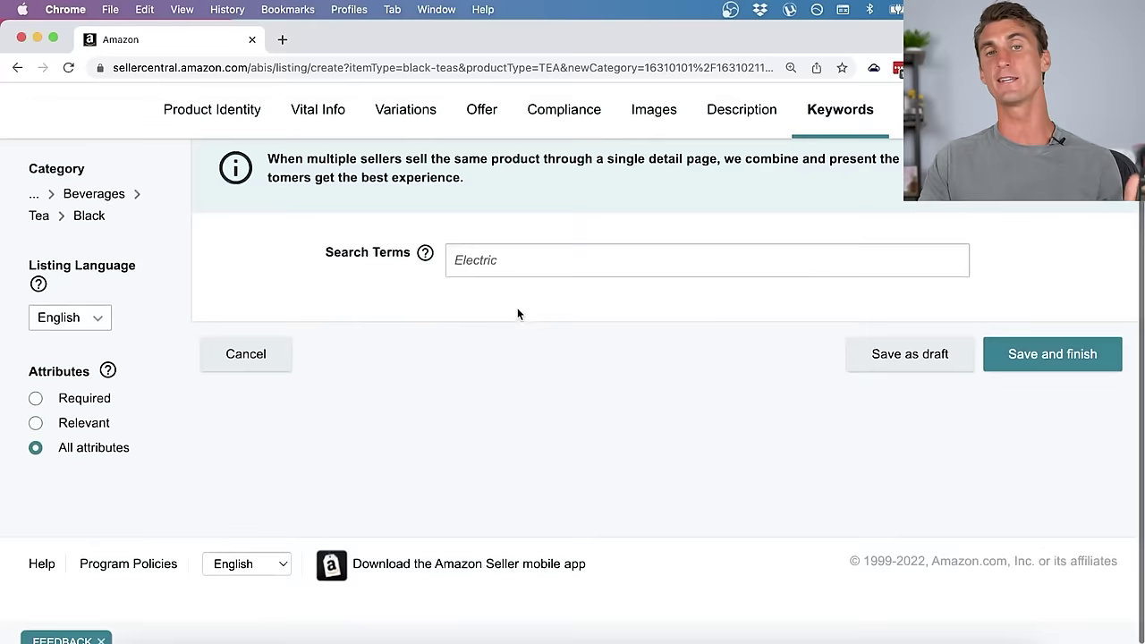
{"action": "scroll", "coordinate": [526, 303], "scroll_direction": "up", "scroll_amount": 1}
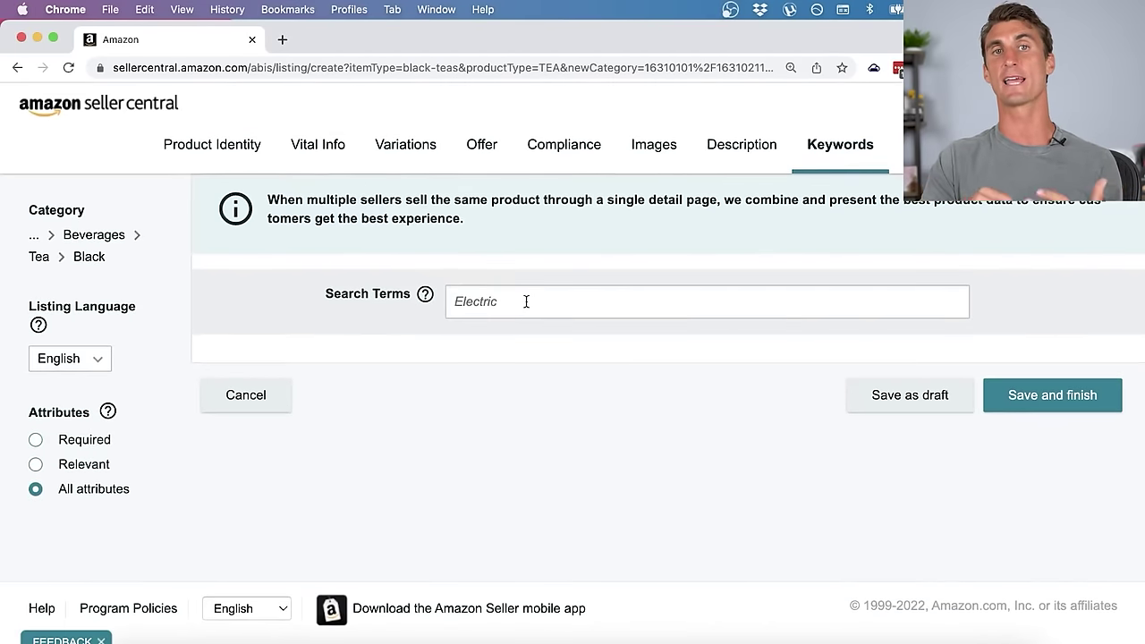
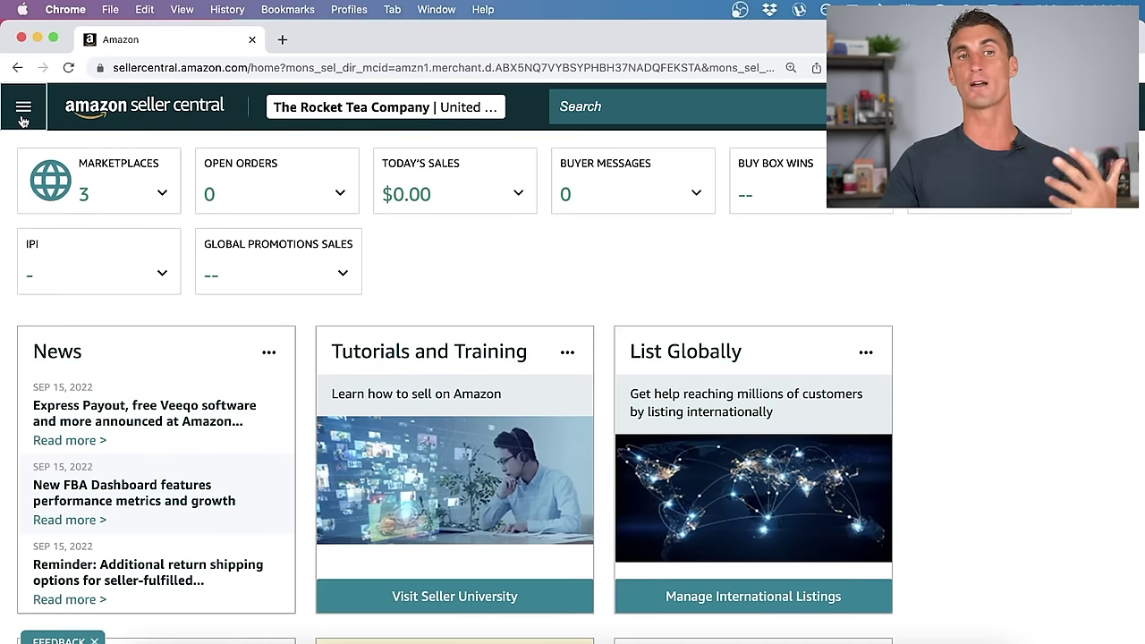
- Go from Seller Central to the Amazon Ads campaign builder and start a new Sponsored Products campaign
{"action": "left_click", "coordinate": [23, 108]}
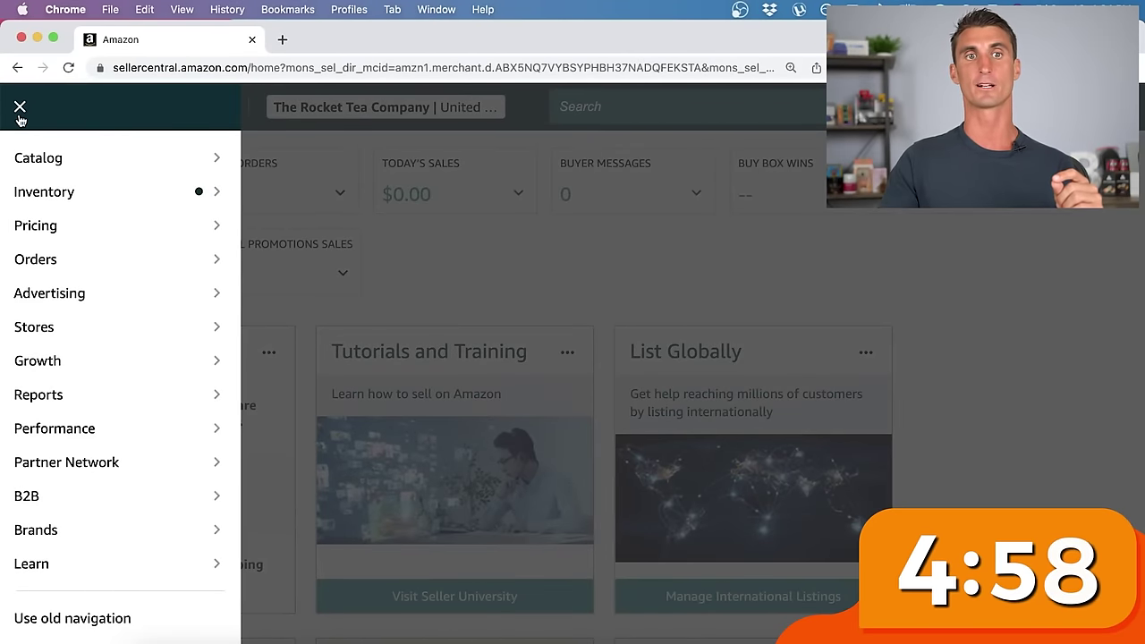
{"action": "mouse_move", "coordinate": [90, 294]}
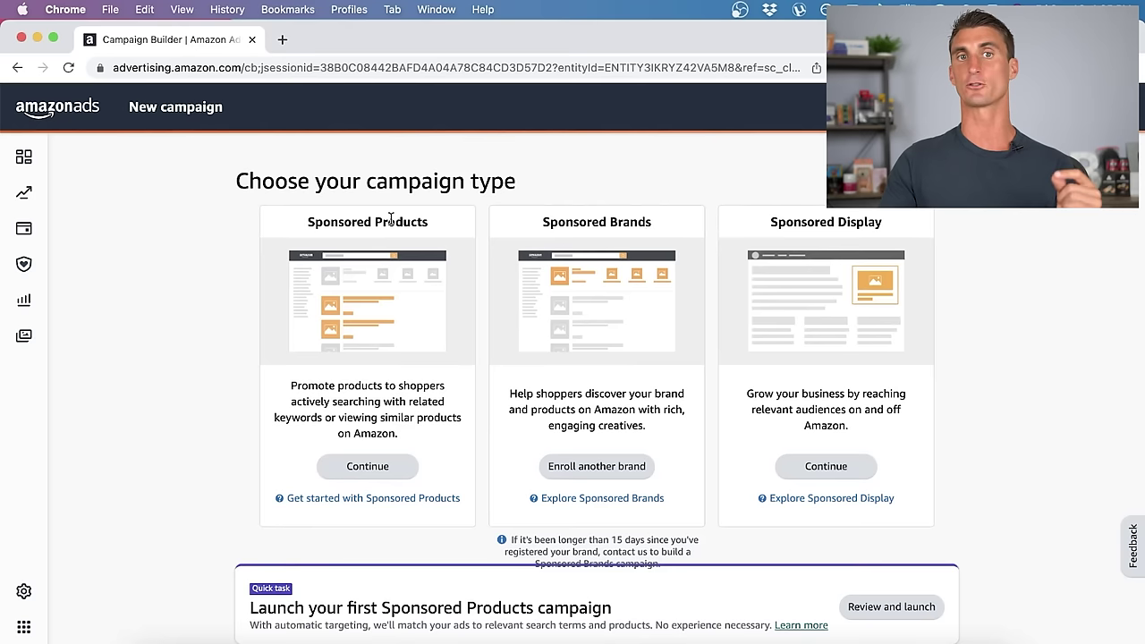
{"action": "left_click", "coordinate": [367, 466]}
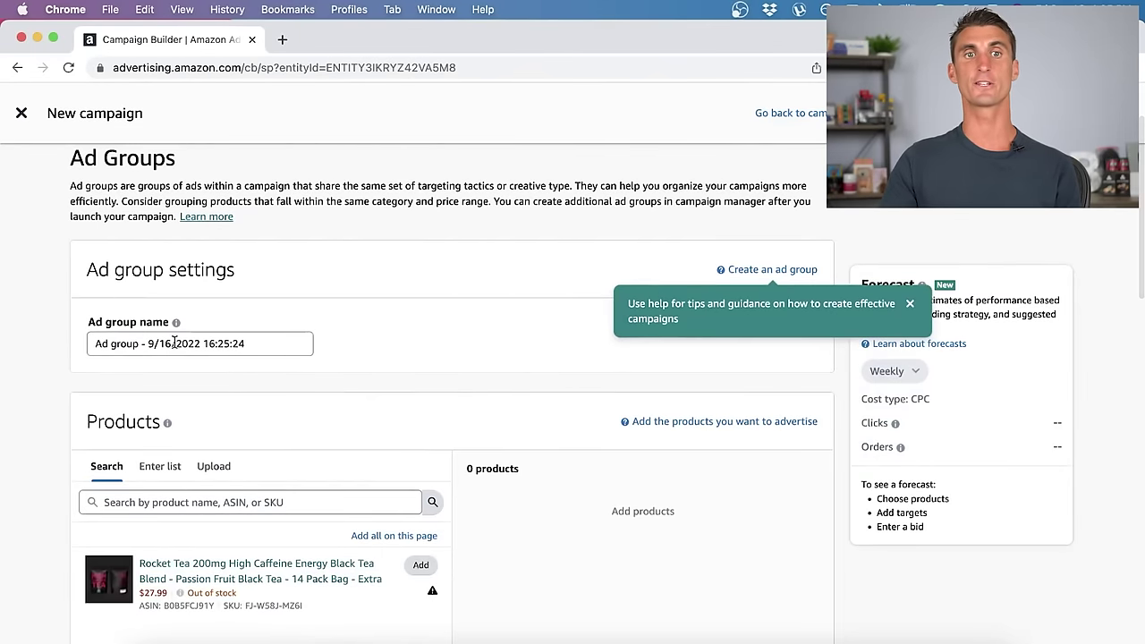
- Name the ad group "Automatic Rocket tea" and add the Rocket Tea black tea blend as its advertised product
{"action": "triple_click", "coordinate": [146, 347]}
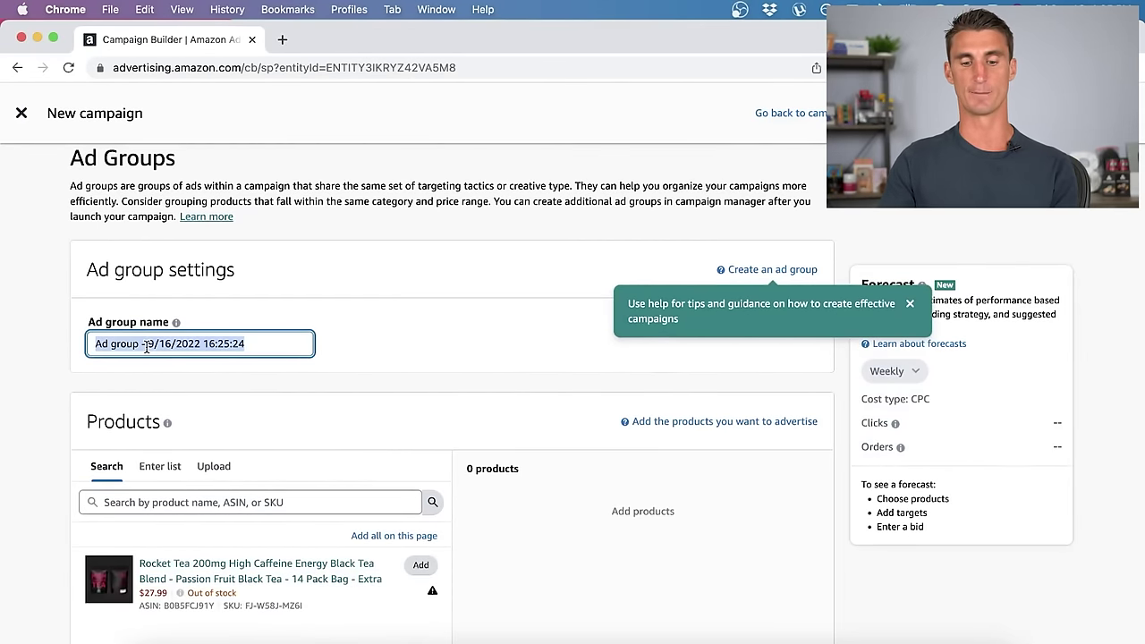
{"action": "type", "text": "Autom"}
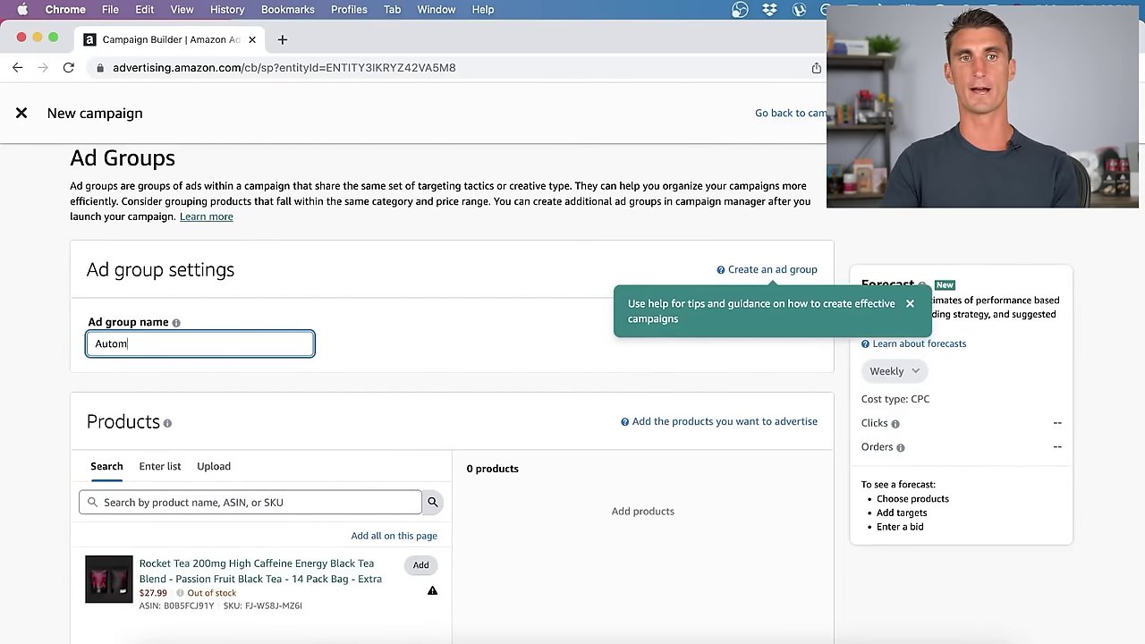
{"action": "type", "text": "atic Rocket tea"}
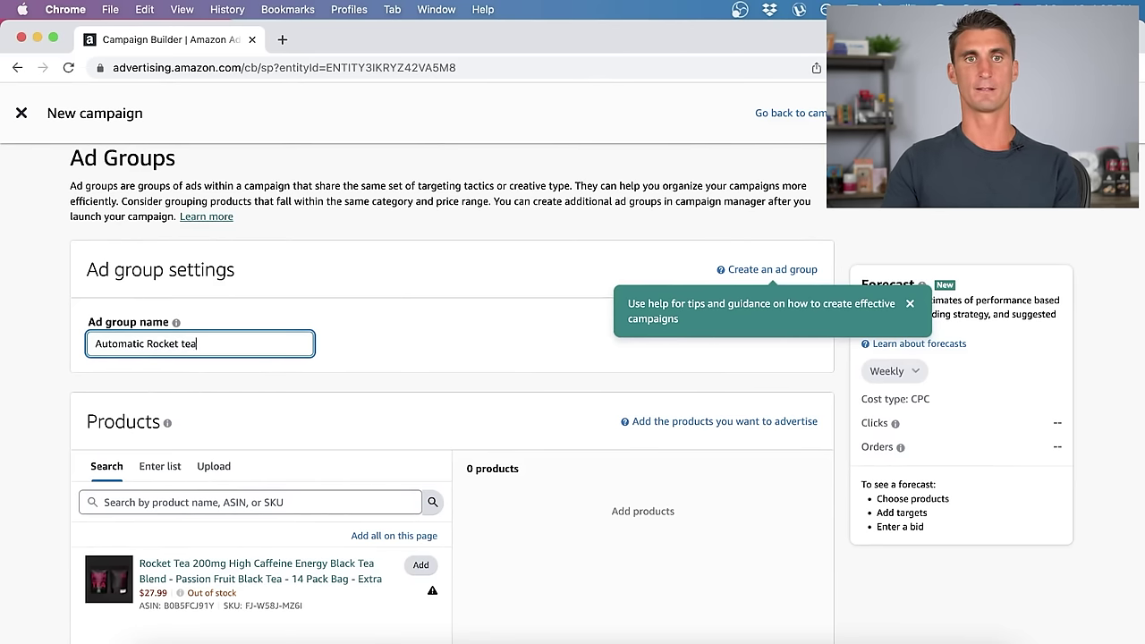
{"action": "scroll", "coordinate": [249, 405], "scroll_direction": "down", "scroll_amount": 2}
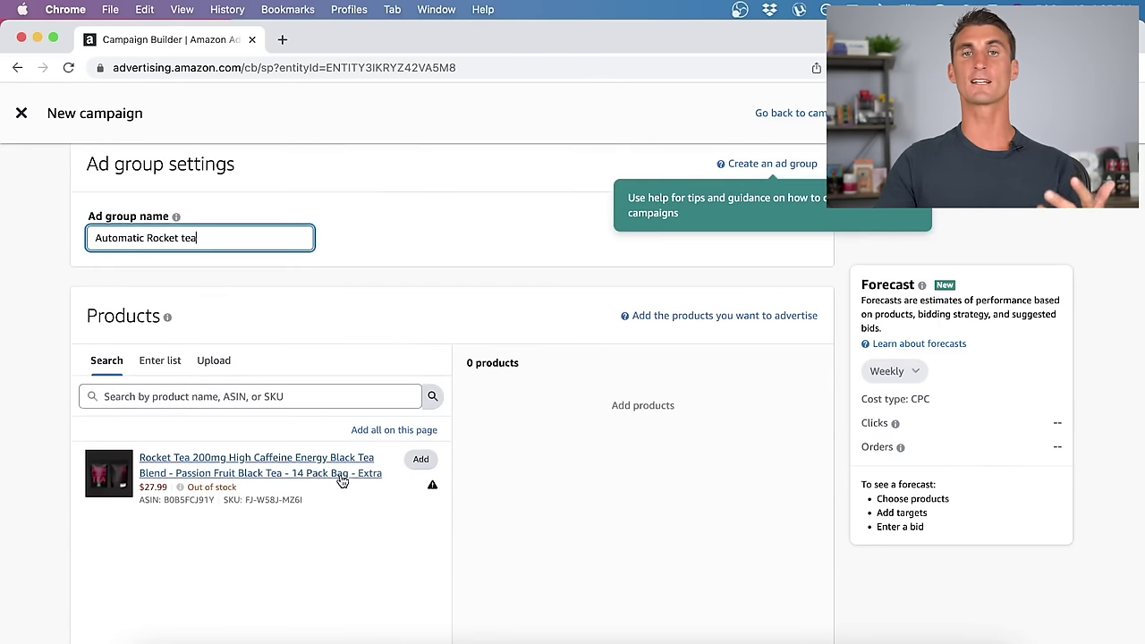
{"action": "mouse_move", "coordinate": [433, 485]}
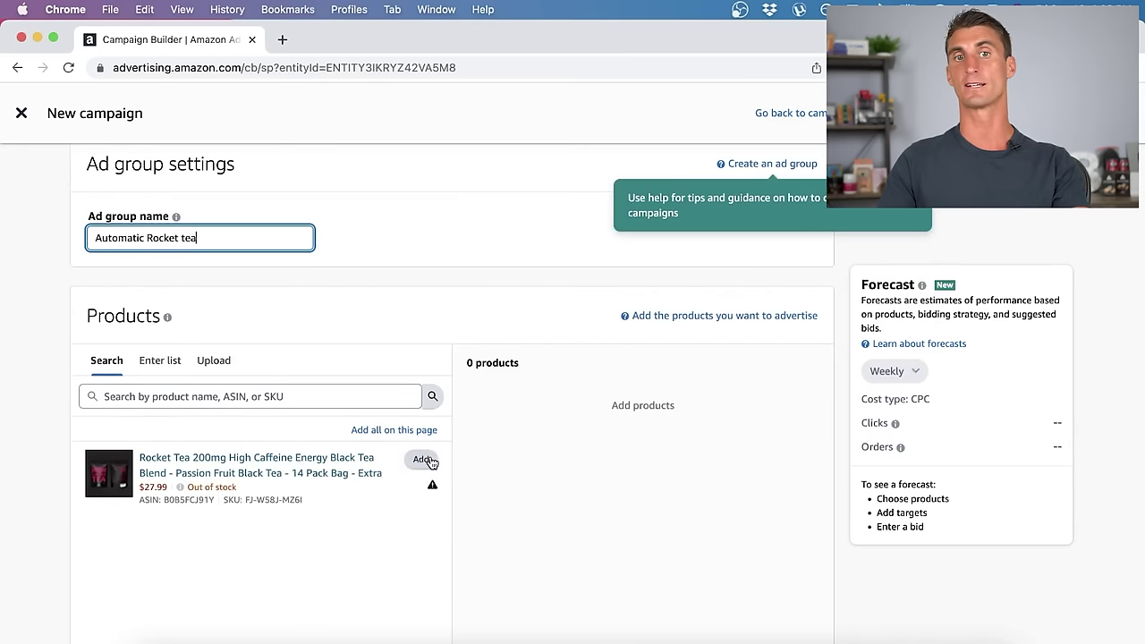
{"action": "left_click", "coordinate": [426, 459]}
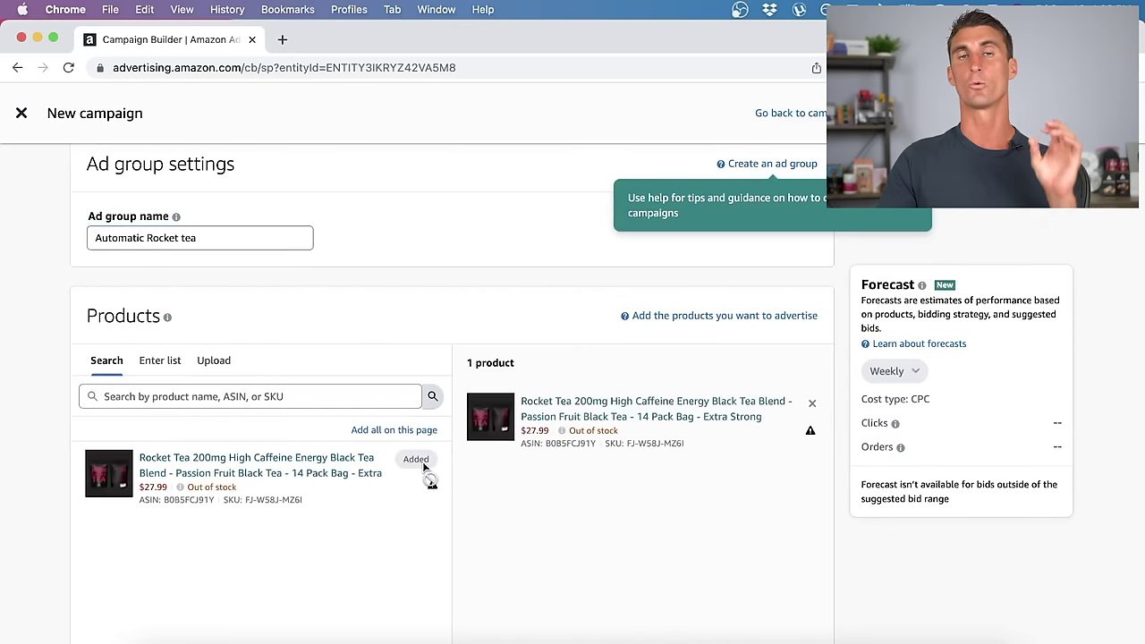
- Review the campaign's targeting type, default bid, negative targeting and bidding strategy options
{"action": "scroll", "coordinate": [426, 465], "scroll_direction": "down", "scroll_amount": 2}
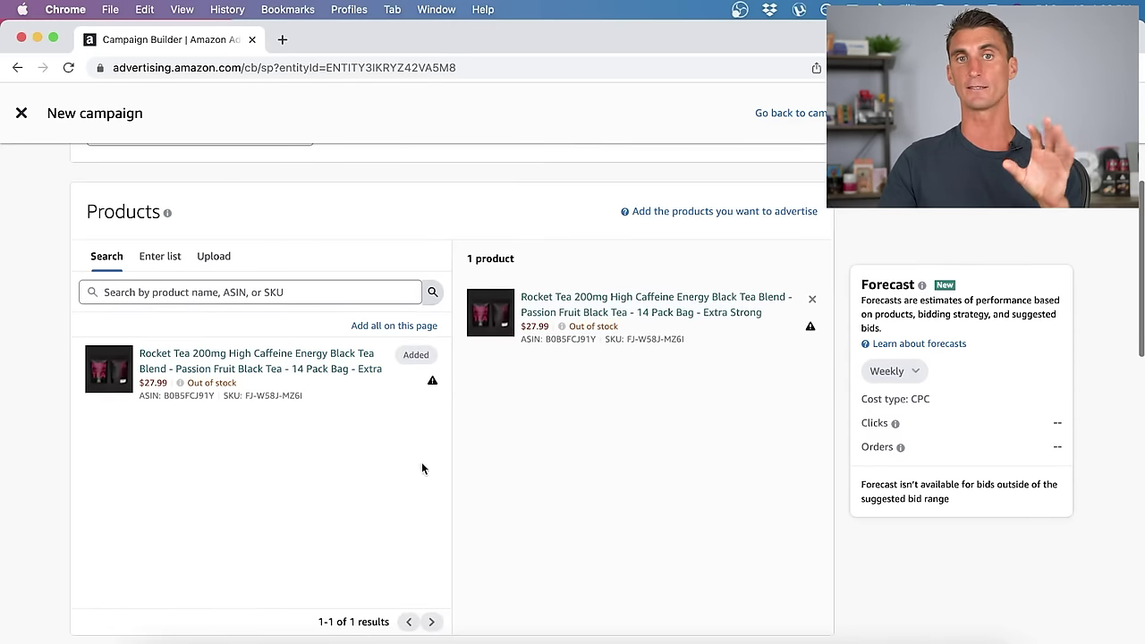
{"action": "scroll", "coordinate": [537, 427], "scroll_direction": "down", "scroll_amount": 5}
{"action": "scroll", "coordinate": [537, 427], "scroll_direction": "down", "scroll_amount": 2}
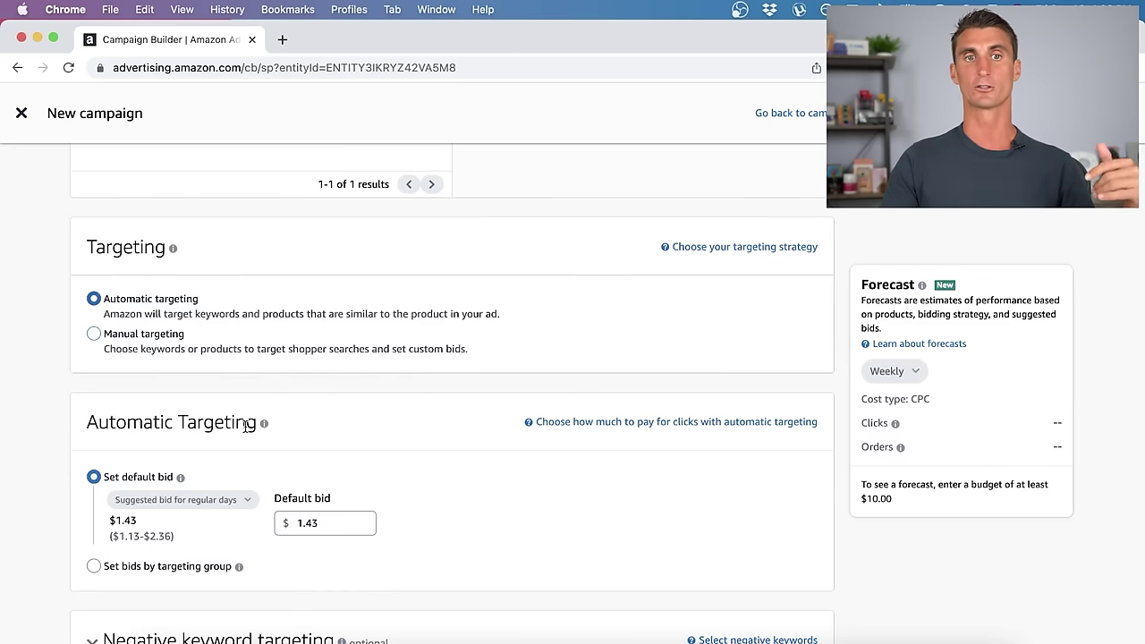
{"action": "scroll", "coordinate": [208, 381], "scroll_direction": "down", "scroll_amount": 2}
{"action": "scroll", "coordinate": [408, 425], "scroll_direction": "down", "scroll_amount": 1}
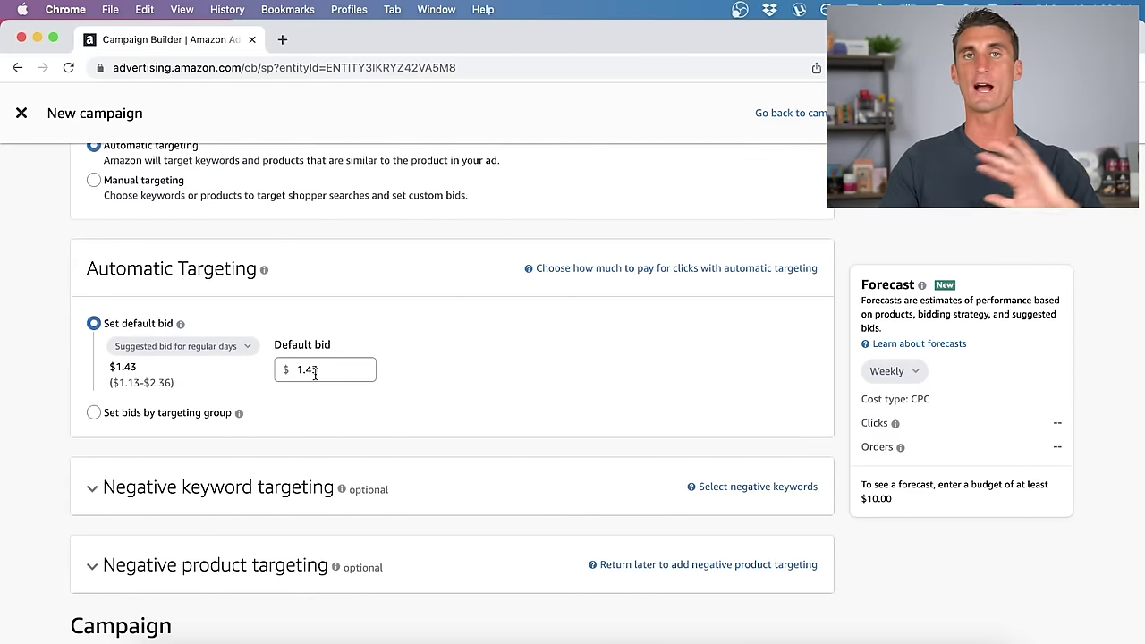
{"action": "scroll", "coordinate": [320, 367], "scroll_direction": "down", "scroll_amount": 2}
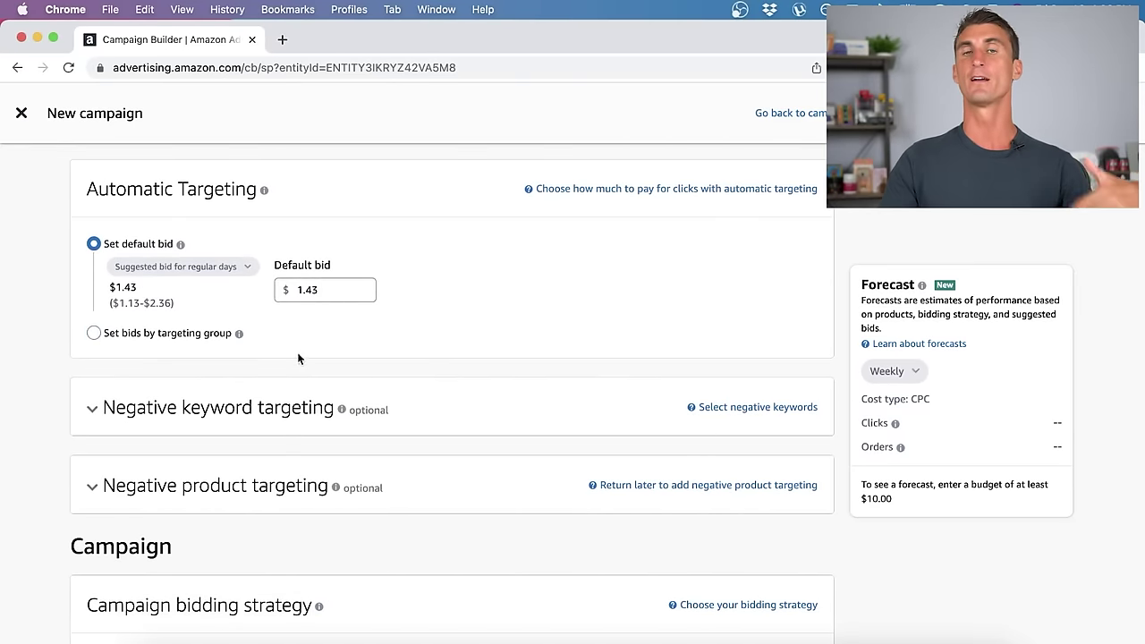
{"action": "scroll", "coordinate": [290, 353], "scroll_direction": "up", "scroll_amount": 1}
{"action": "scroll", "coordinate": [290, 354], "scroll_direction": "down", "scroll_amount": 3}
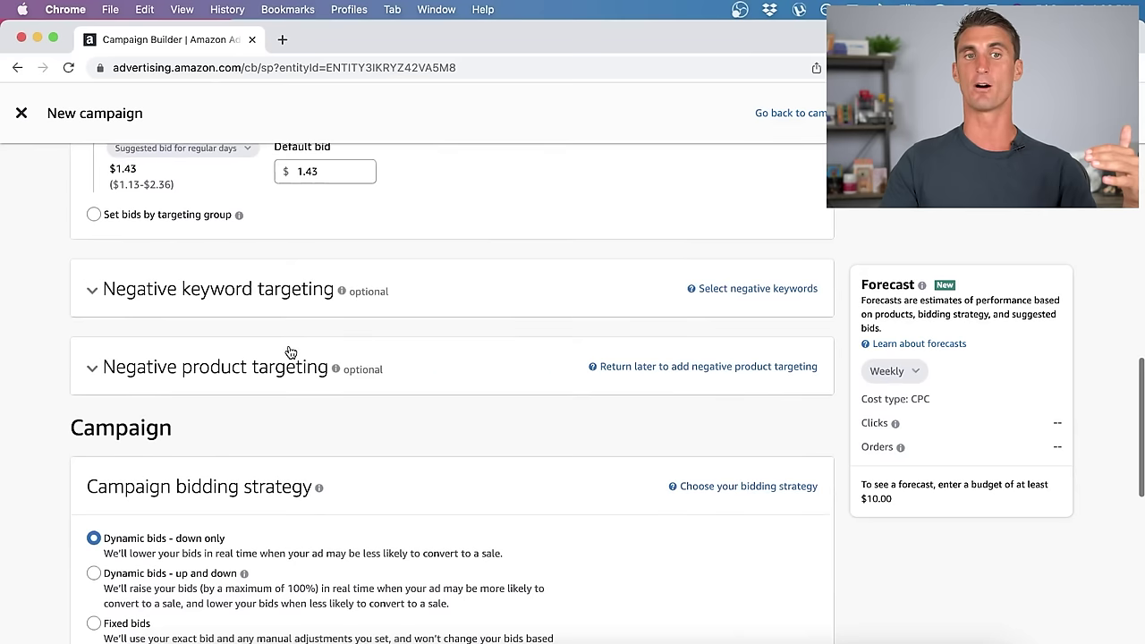
- Name the campaign "Rocket Tea Automatic" and set its start date to September 20, 2022
{"action": "scroll", "coordinate": [290, 353], "scroll_direction": "down", "scroll_amount": 5}
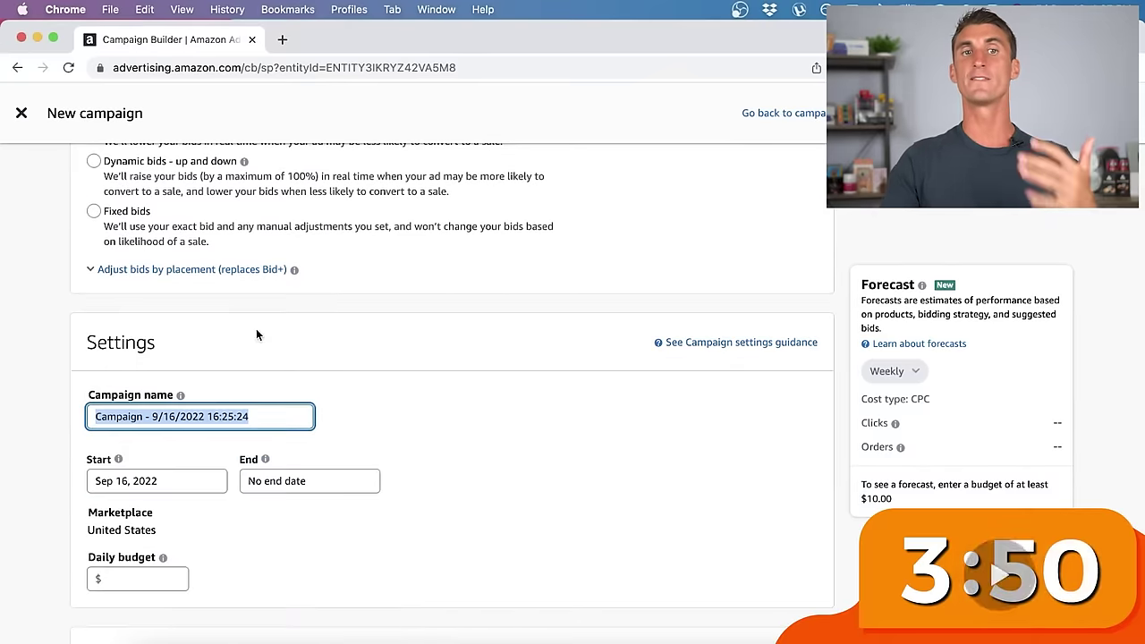
{"action": "type", "text": "R"}
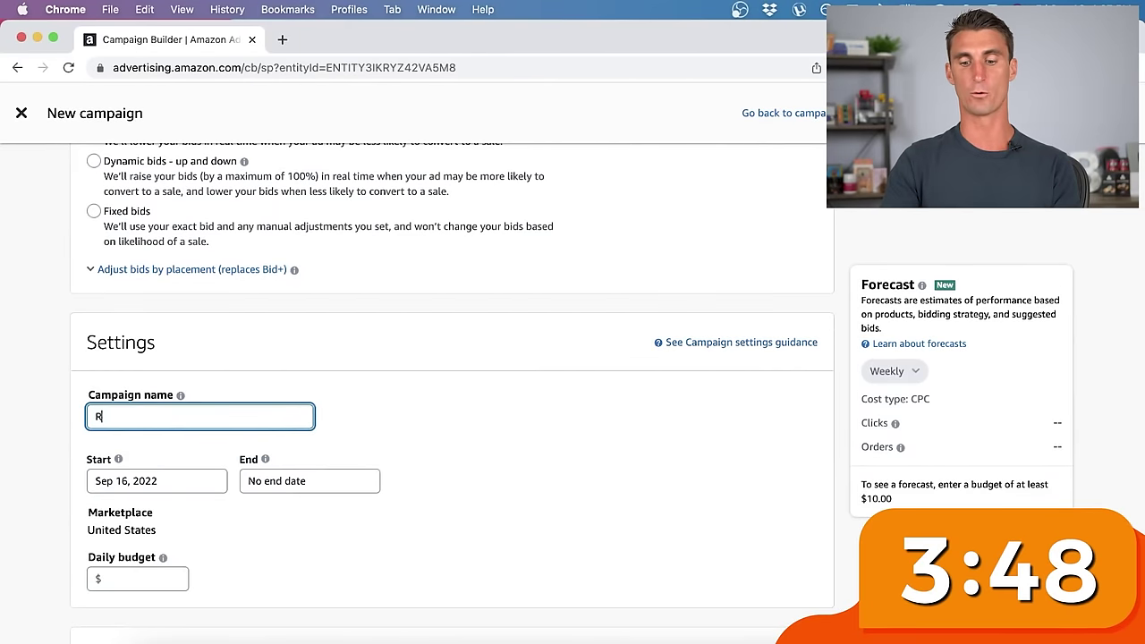
{"action": "type", "text": "ocket Tea "}
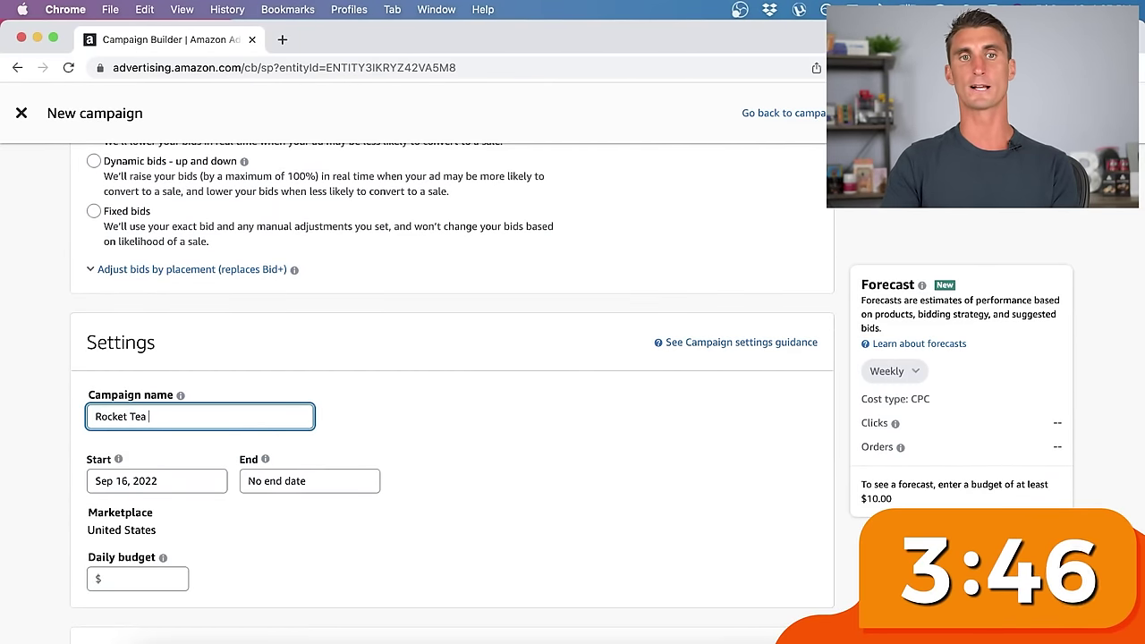
{"action": "type", "text": "Automatic"}
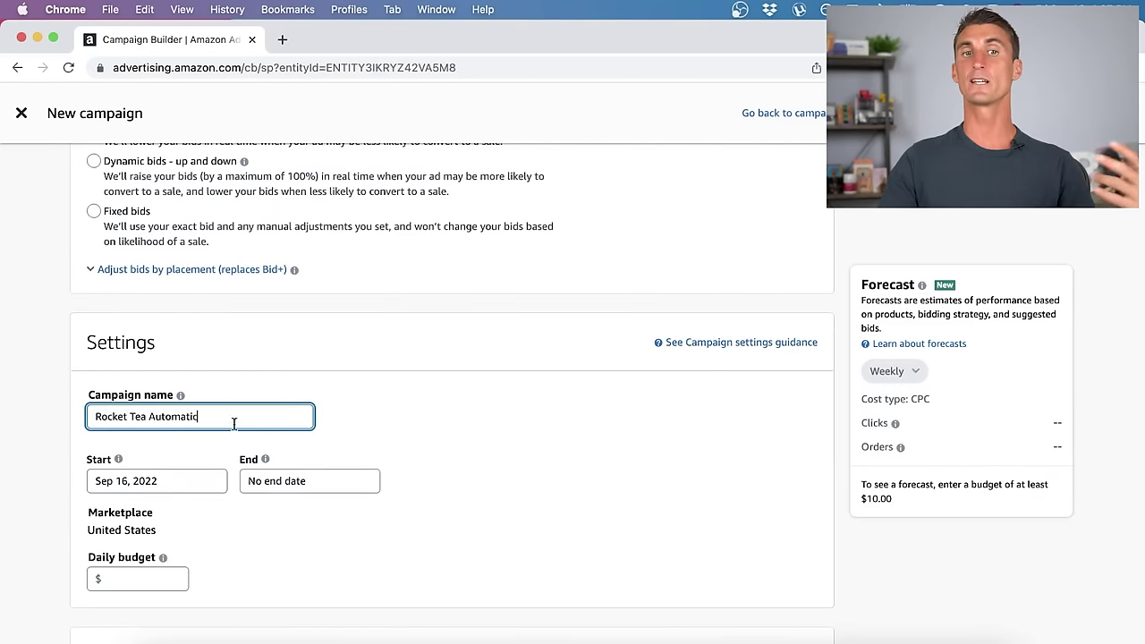
{"action": "left_click", "coordinate": [185, 481]}
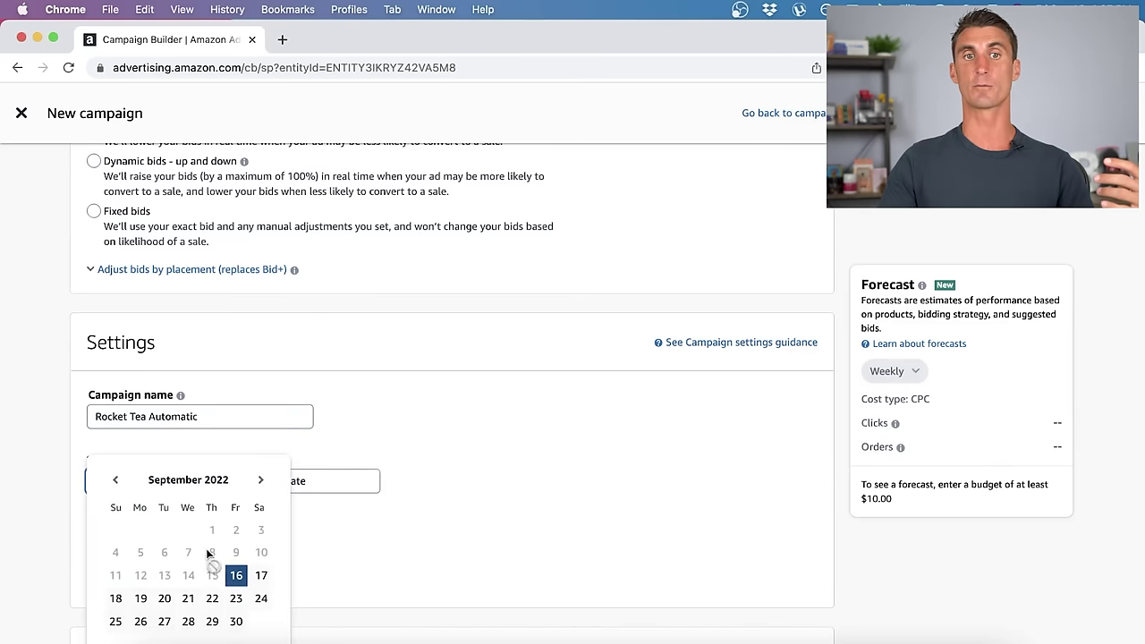
{"action": "left_click", "coordinate": [171, 599]}
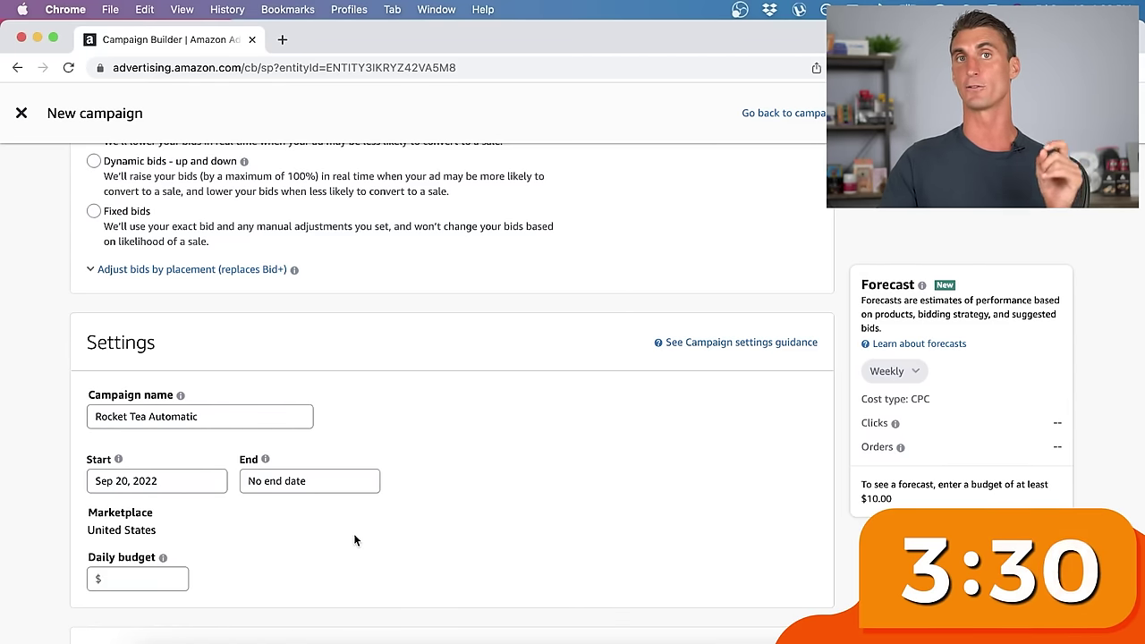
- Set the campaign's daily budget to $50
{"action": "scroll", "coordinate": [268, 528], "scroll_direction": "down", "scroll_amount": 3}
{"action": "left_click", "coordinate": [148, 475]}
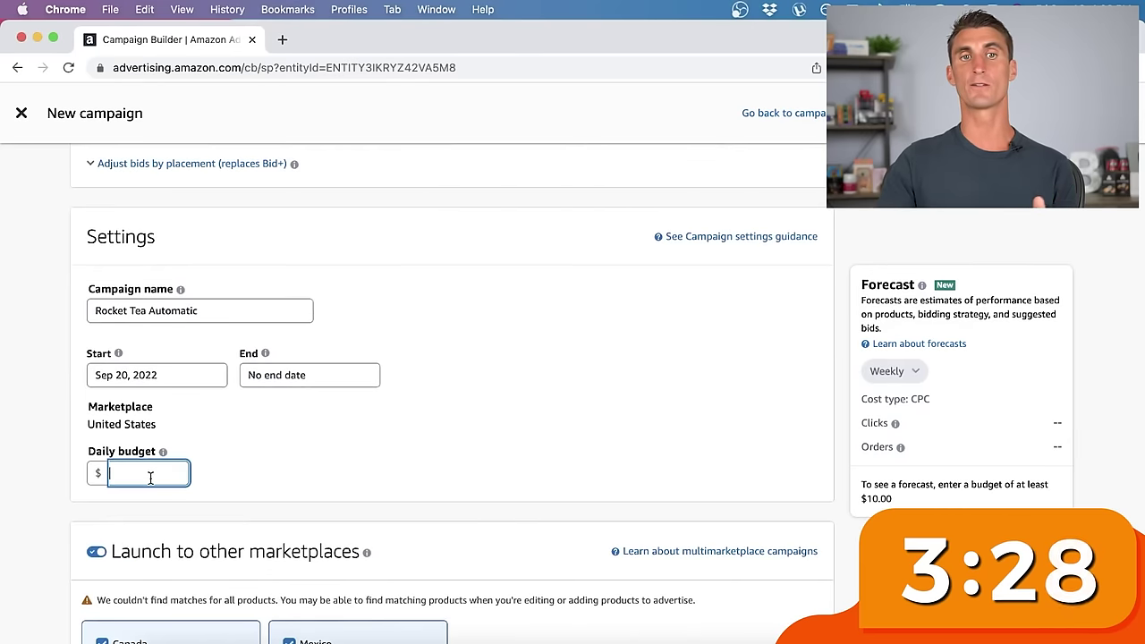
{"action": "type", "text": "50"}
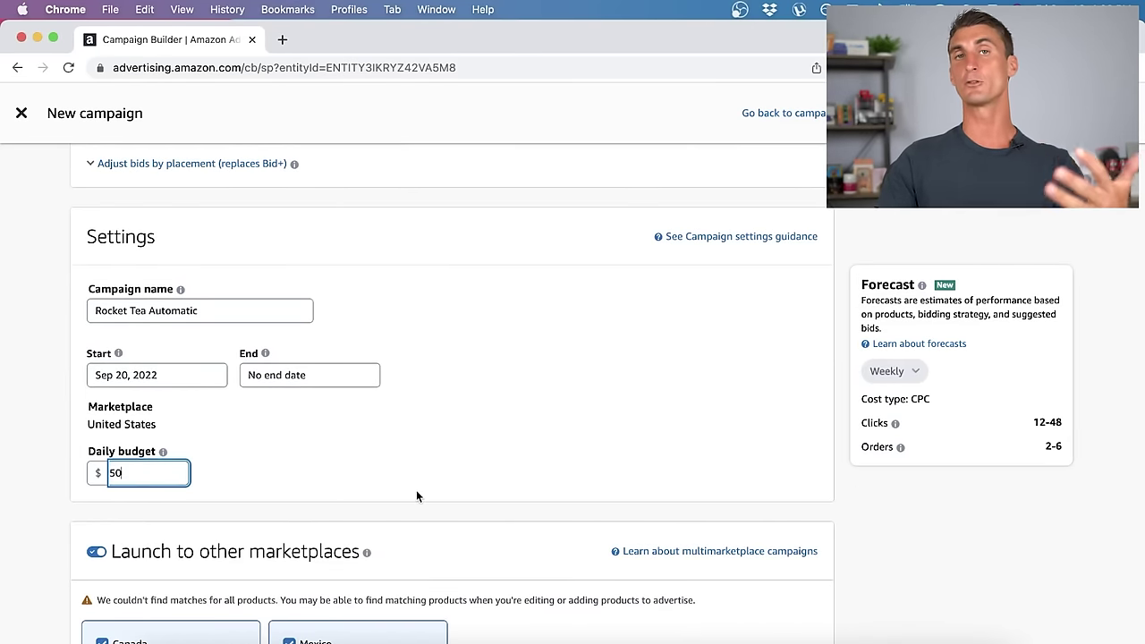
- Turn off launching to other marketplaces and launch the automatic campaign
{"action": "scroll", "coordinate": [231, 472], "scroll_direction": "down", "scroll_amount": 8}
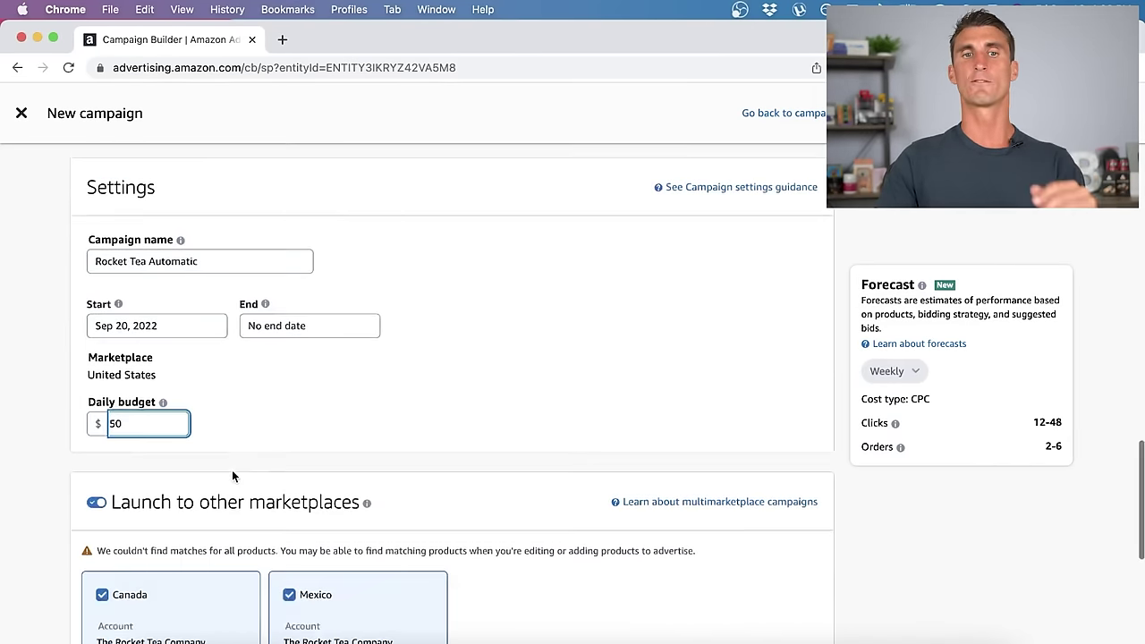
{"action": "left_click", "coordinate": [95, 232]}
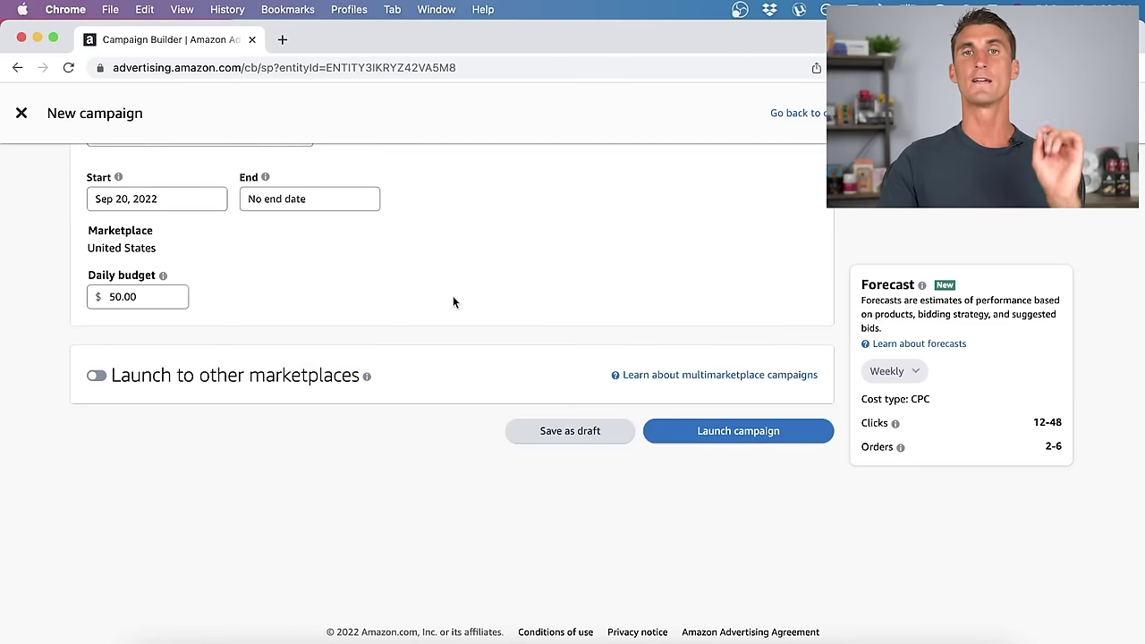
{"action": "left_click", "coordinate": [745, 438]}
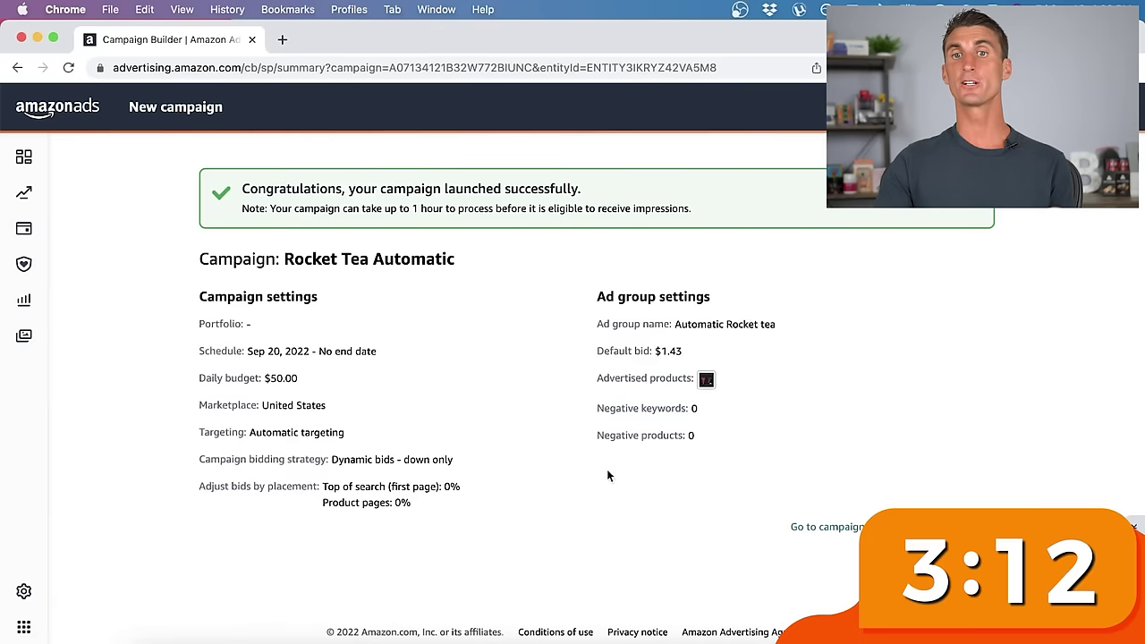
- Return to the campaign list and start creating a second Sponsored Products campaign
{"action": "left_click", "coordinate": [842, 530]}
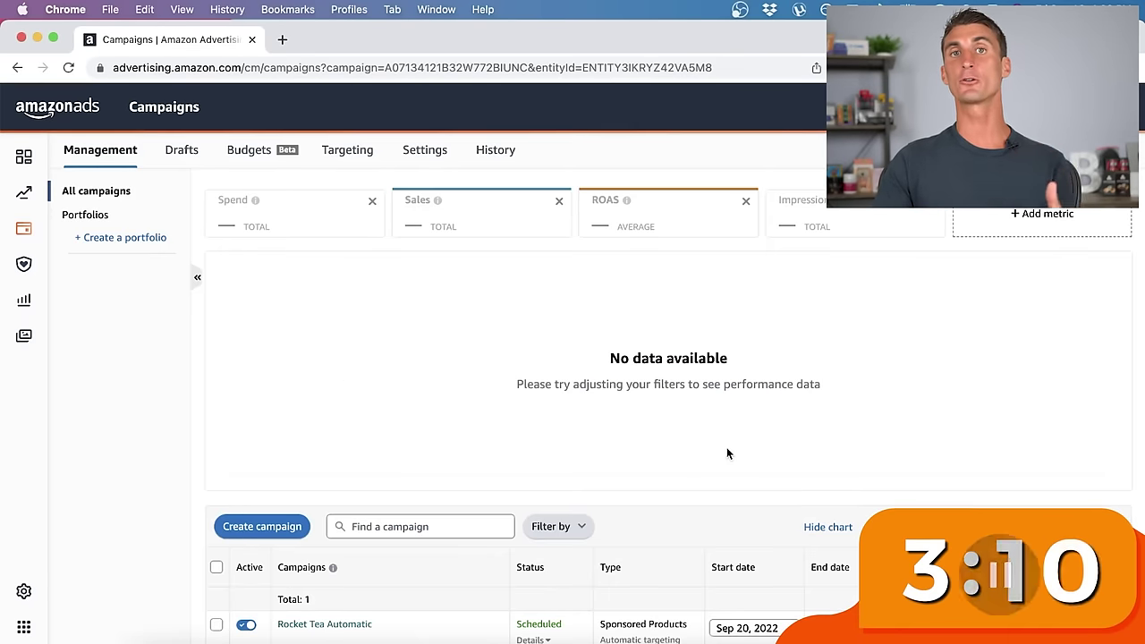
{"action": "scroll", "coordinate": [371, 407], "scroll_direction": "down", "scroll_amount": 2}
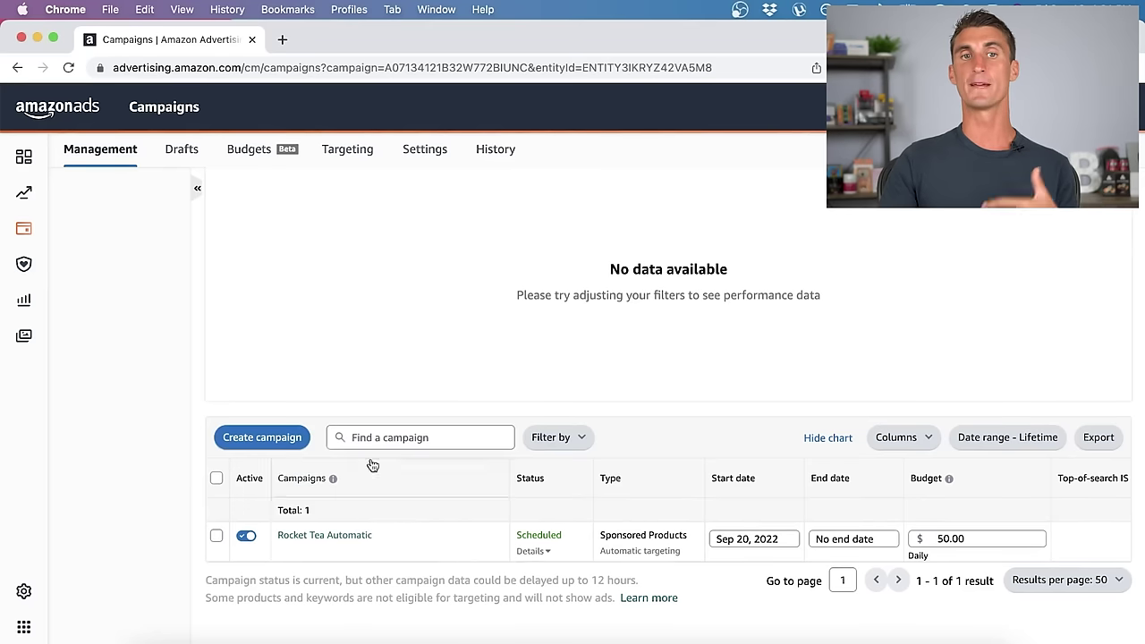
{"action": "left_click", "coordinate": [297, 437]}
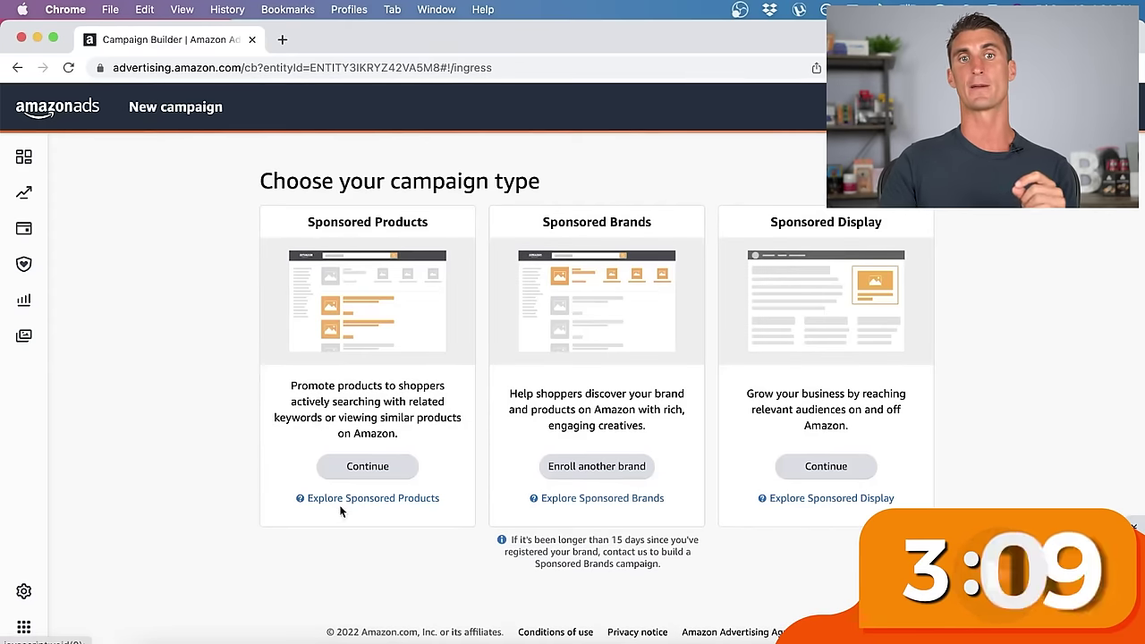
{"action": "left_click", "coordinate": [368, 469]}
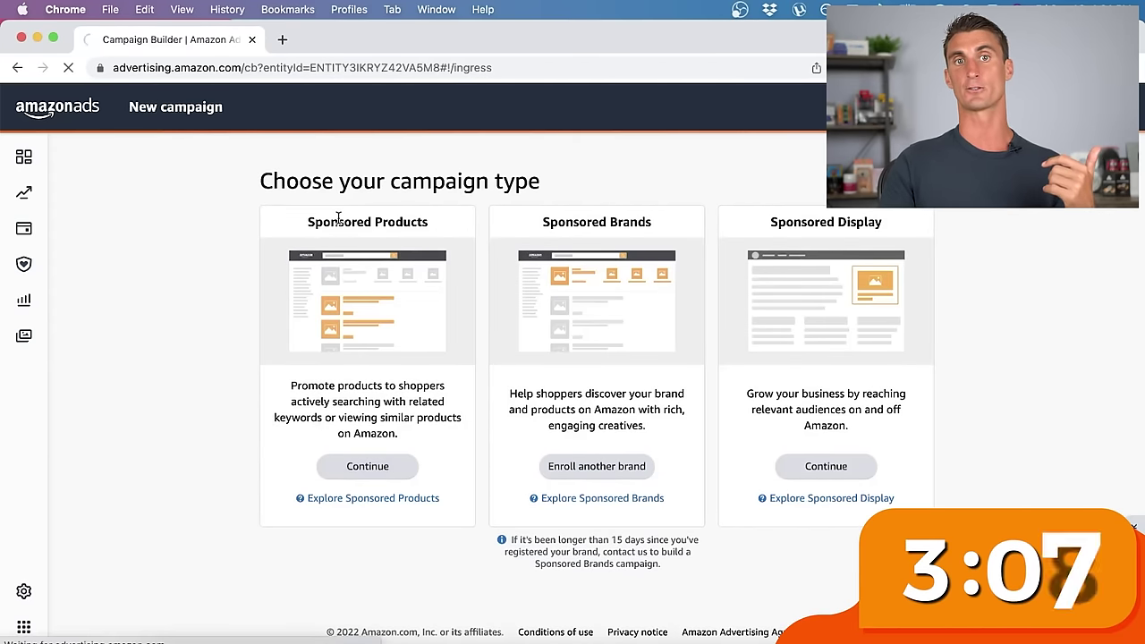
- Add the Rocket Tea black tea blend to the new campaign and choose manual targeting
{"action": "scroll", "coordinate": [357, 314], "scroll_direction": "down", "scroll_amount": 10}
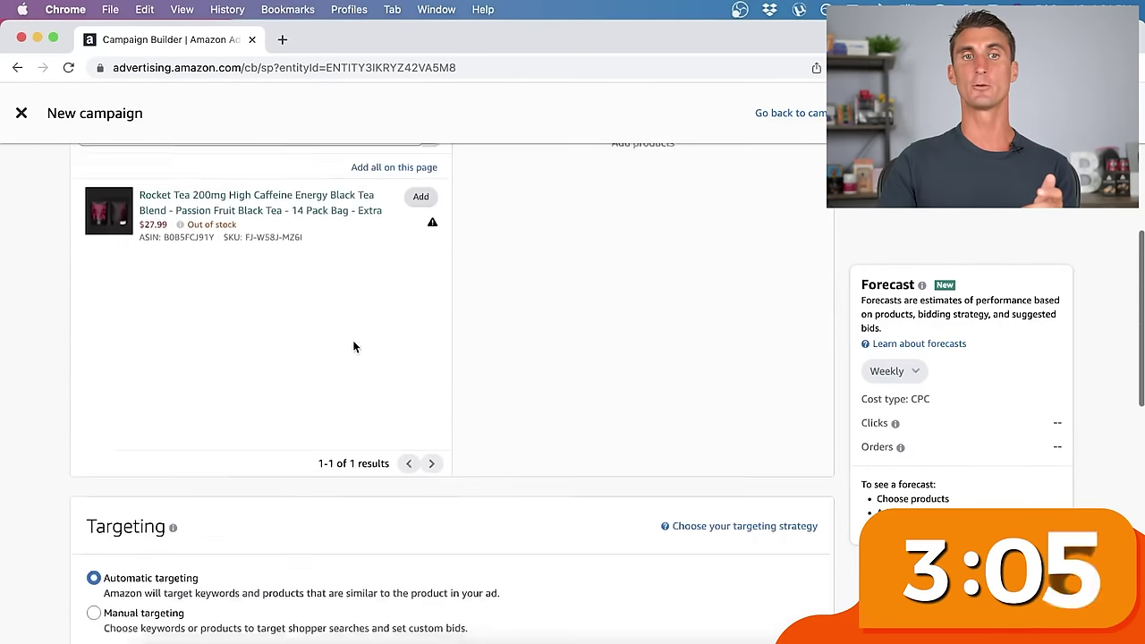
{"action": "left_click", "coordinate": [420, 167]}
{"action": "left_click", "coordinate": [138, 594]}
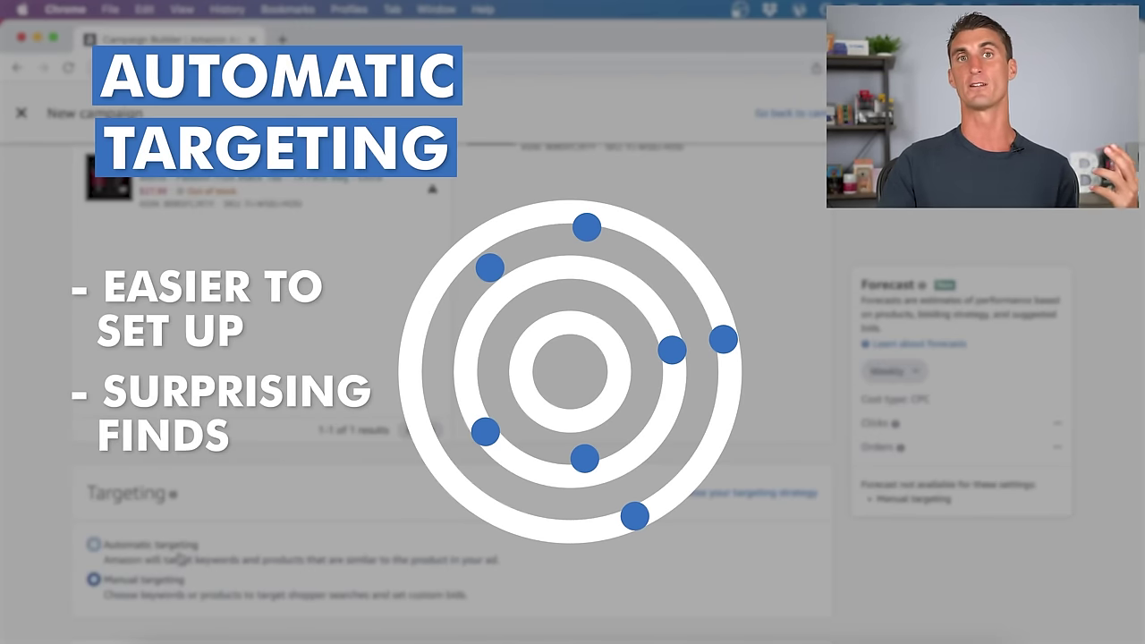
- Name the ad group "Rocket Tea Manual Campaign"
{"action": "scroll", "coordinate": [236, 506], "scroll_direction": "up", "scroll_amount": 8}
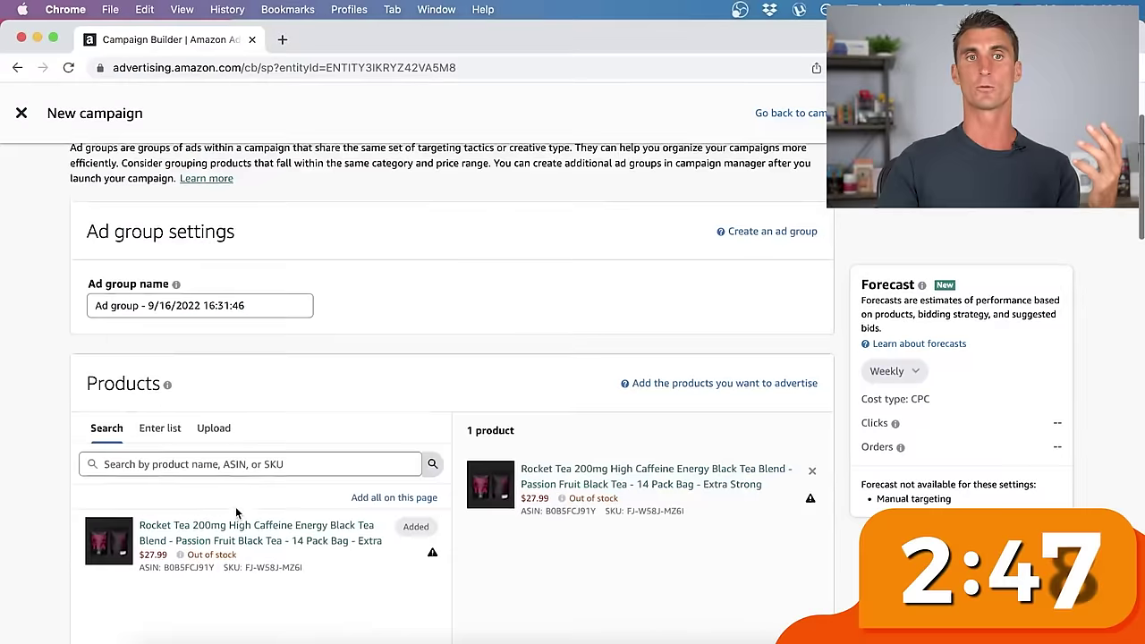
{"action": "left_click", "coordinate": [133, 342]}
{"action": "key", "text": "super+a"}
{"action": "type", "text": "R"}
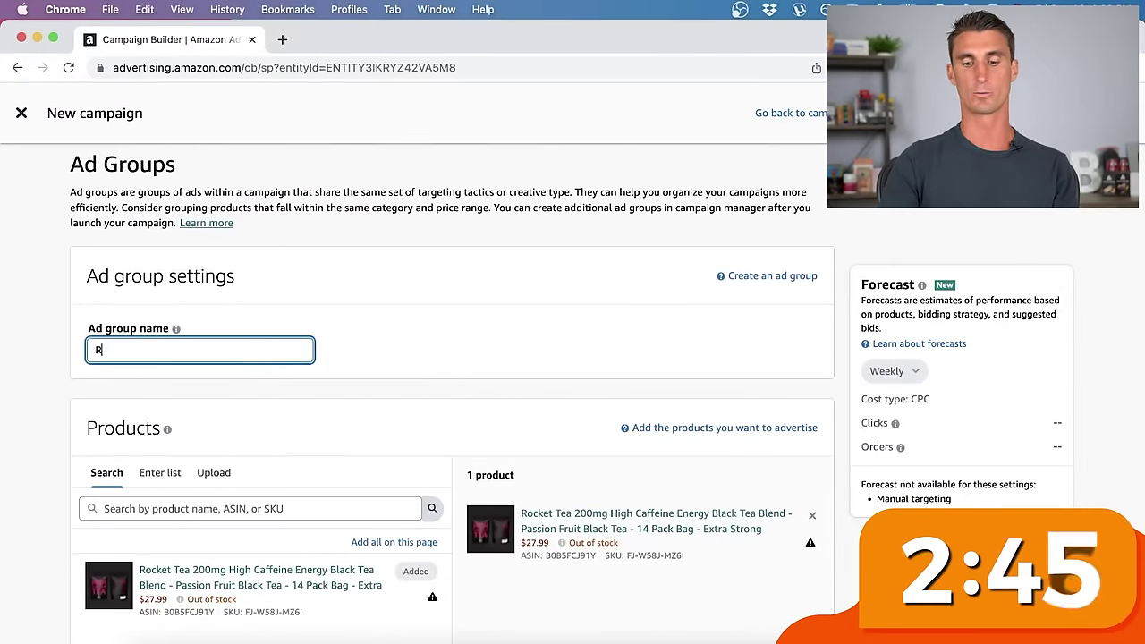
{"action": "type", "text": "ocket Tea Manual Campaign"}
- Add the suggested keyword "high caffeine tea" with broad match to the keyword targeting at its suggested bid
{"action": "scroll", "coordinate": [300, 344], "scroll_direction": "down", "scroll_amount": 10}
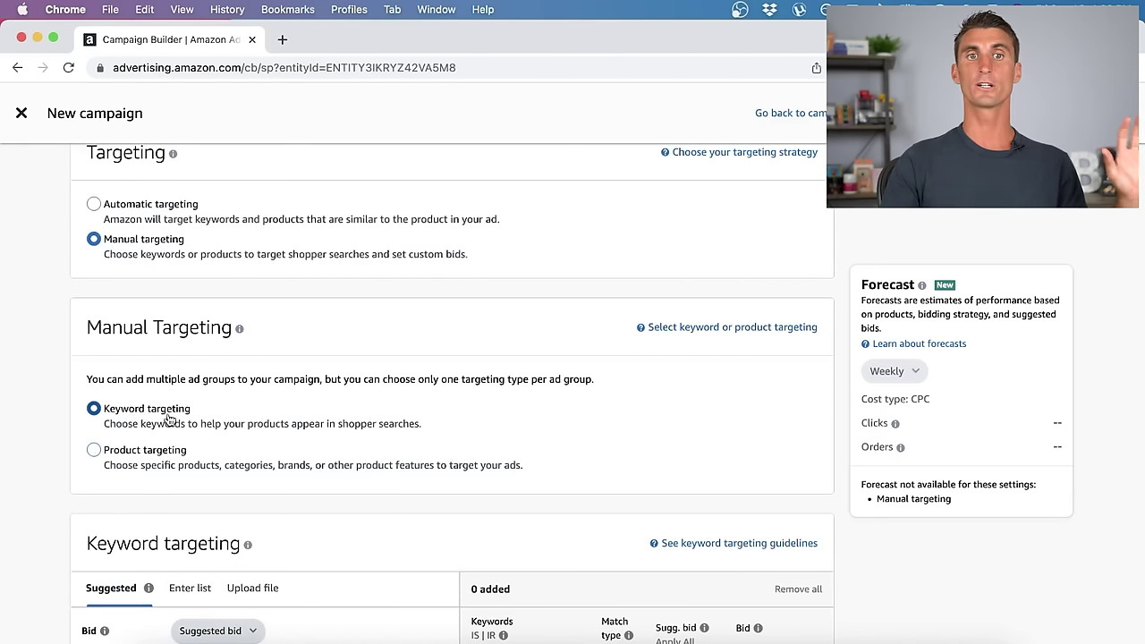
{"action": "scroll", "coordinate": [168, 409], "scroll_direction": "down", "scroll_amount": 4}
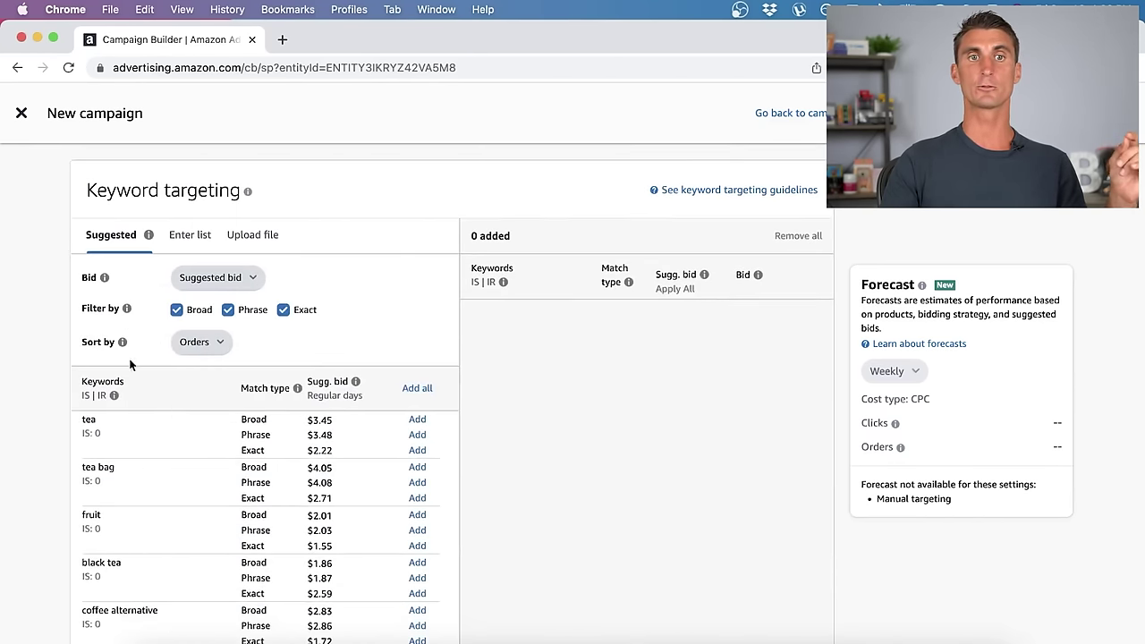
{"action": "scroll", "coordinate": [158, 461], "scroll_direction": "down", "scroll_amount": 5}
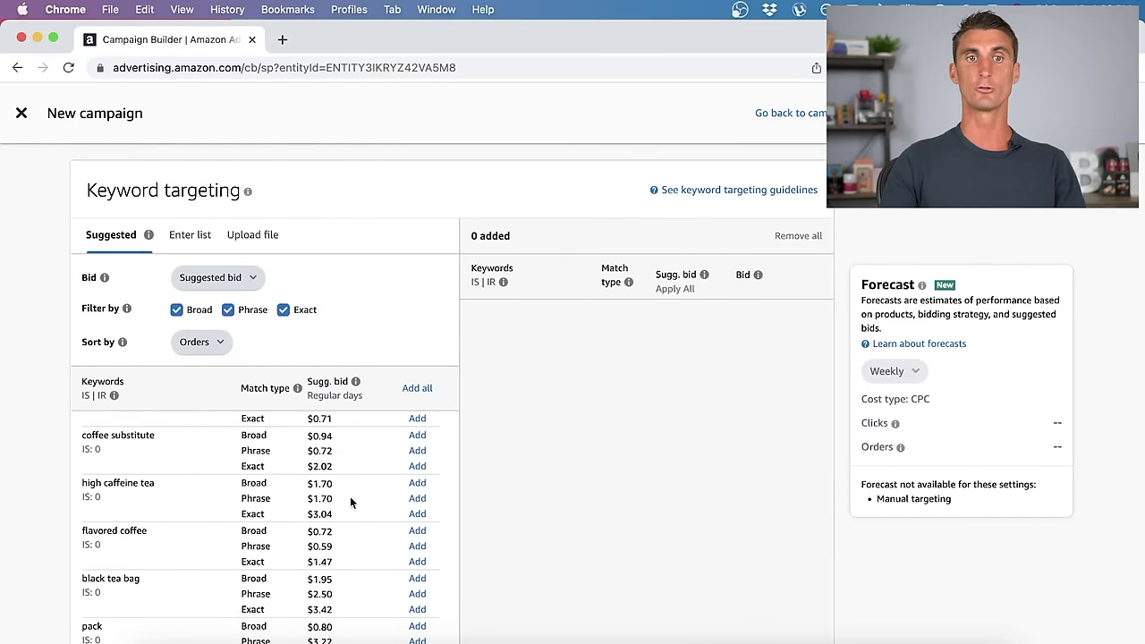
{"action": "scroll", "coordinate": [134, 496], "scroll_direction": "down", "scroll_amount": 1}
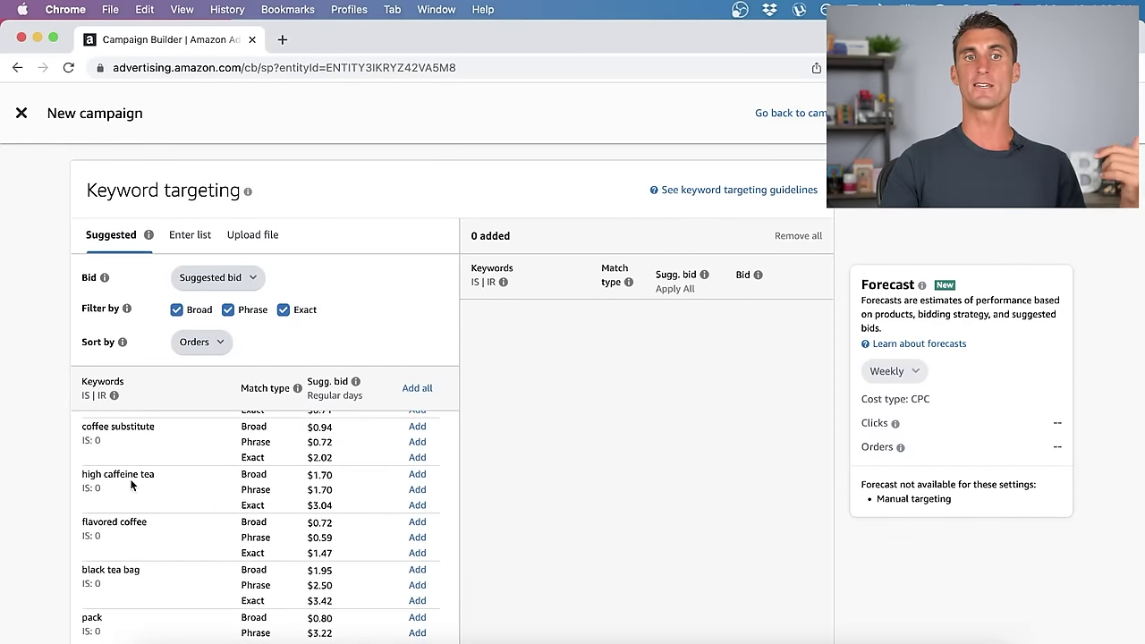
{"action": "triple_click", "coordinate": [128, 475]}
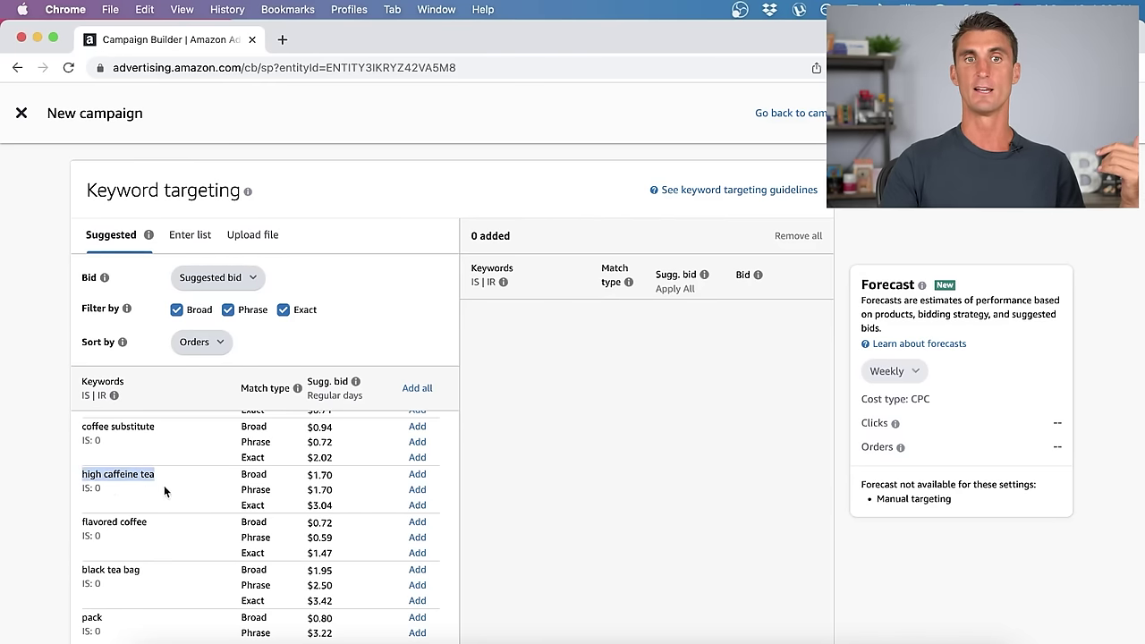
{"action": "left_click", "coordinate": [418, 475]}
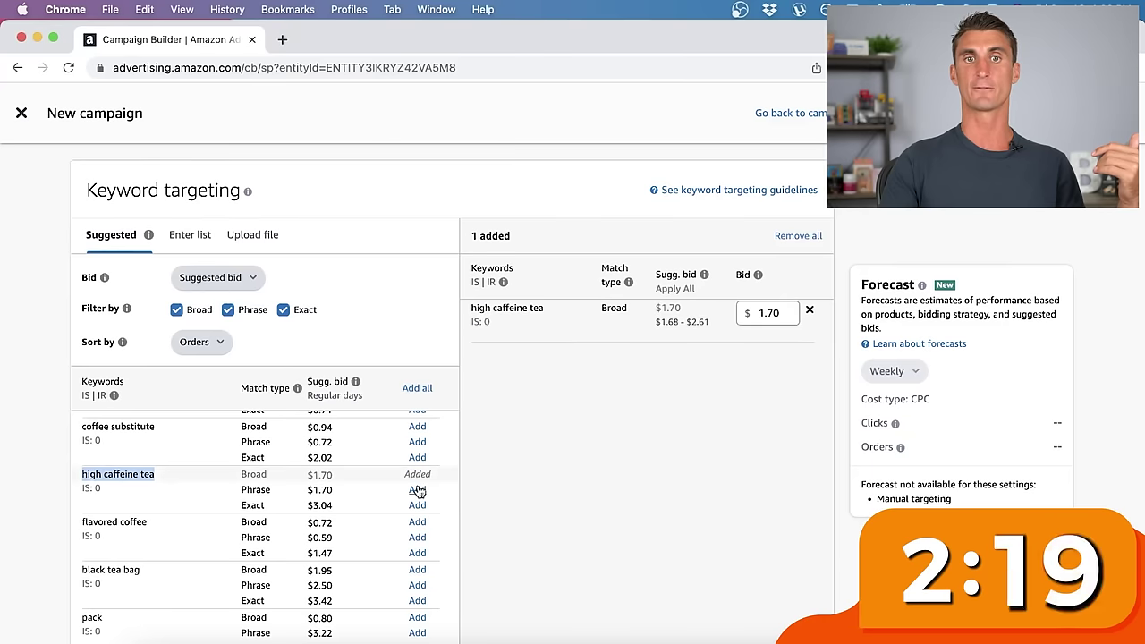